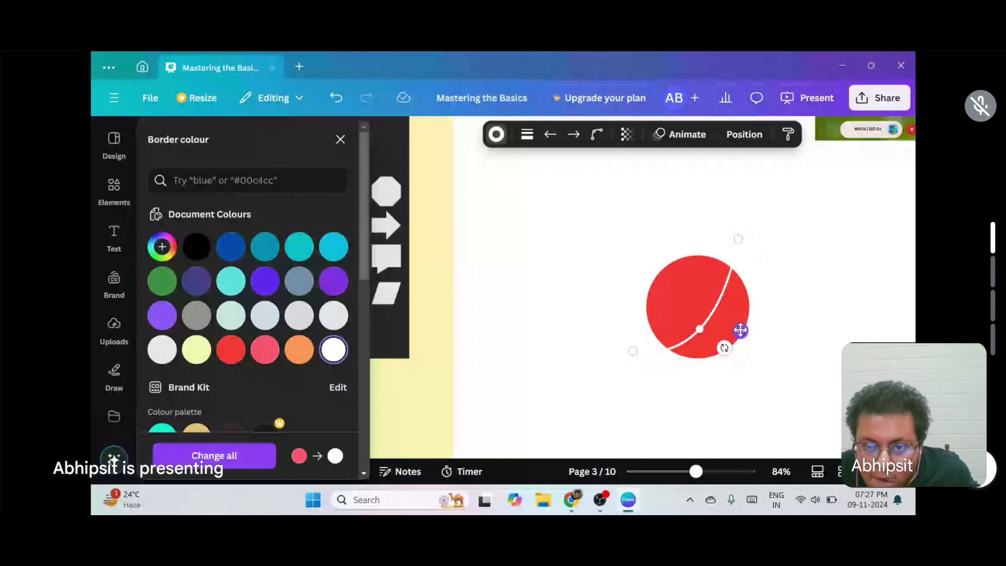
# Step: Shift the white curved seam line slightly left on the red ball, duplicate it, and place and bend the copy alongside to its right
pyautogui.moveTo(740, 330); pyautogui.dragTo(735, 329)
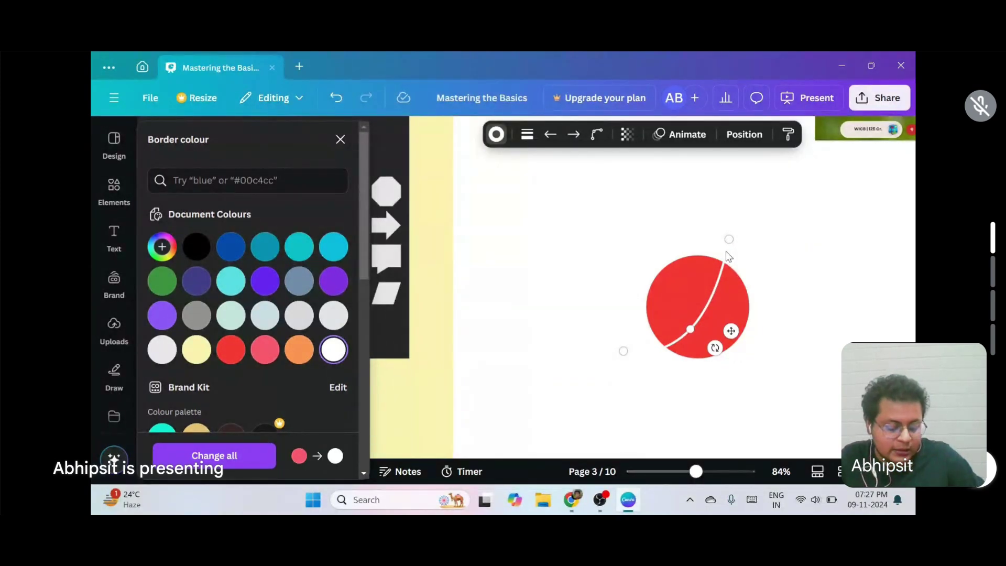
pyautogui.hotkey('ctrl', 'd')
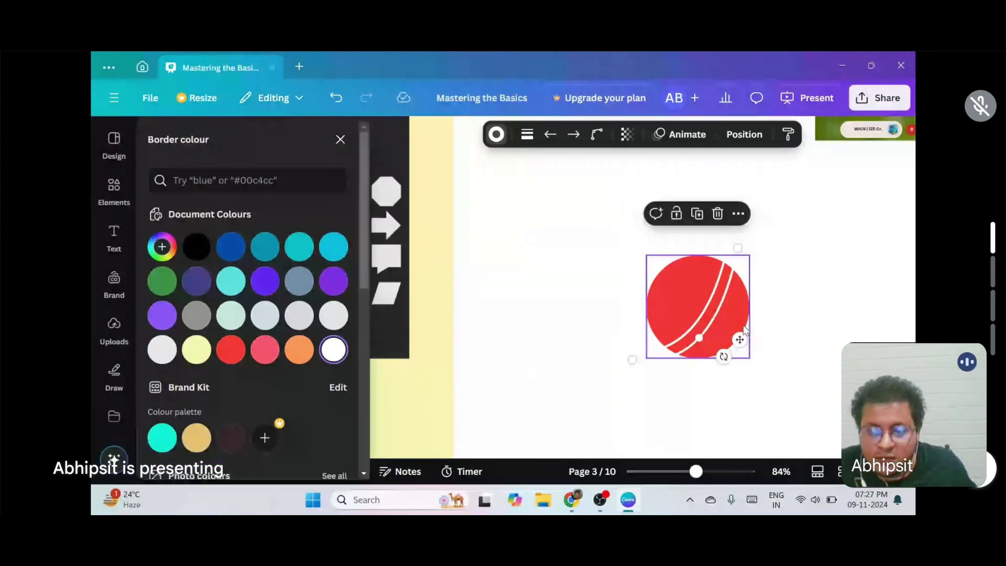
pyautogui.moveTo(739, 338); pyautogui.dragTo(743, 341)
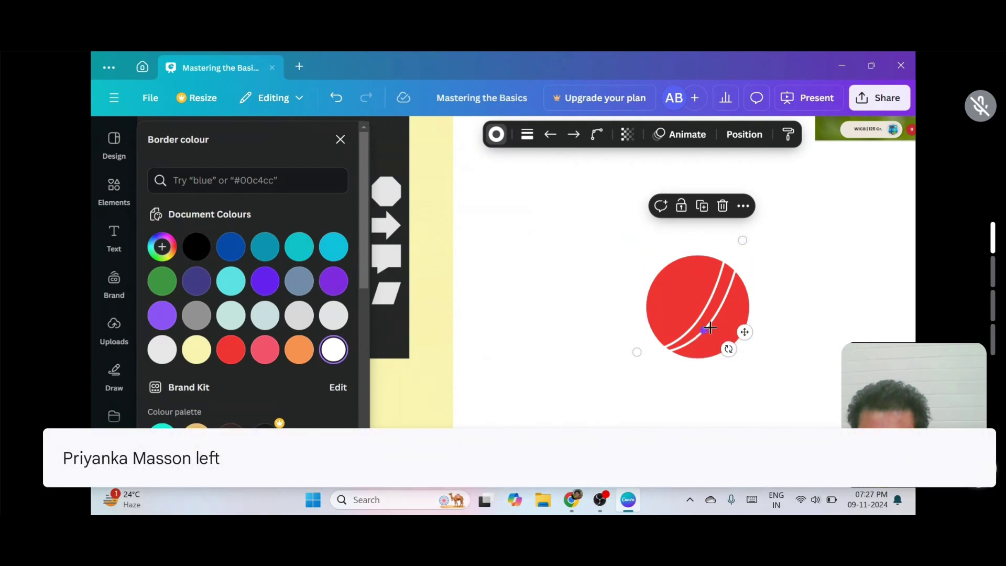
pyautogui.moveTo(704, 330)
pyautogui.mouseDown()
pyautogui.moveTo(710, 321)
pyautogui.moveTo(696, 336)
pyautogui.mouseUp()
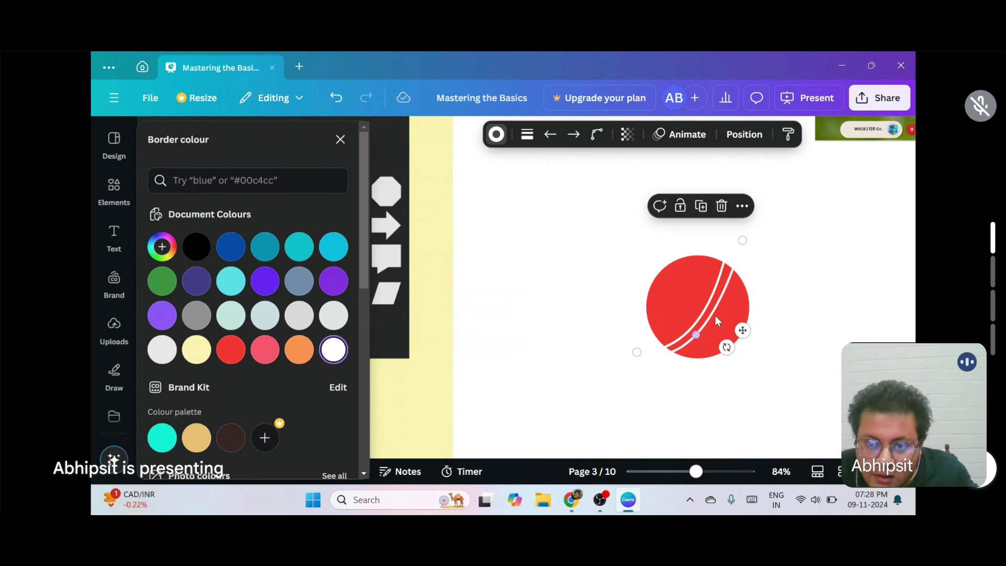
# Step: Add a third curved seam line to the left of the other two on the red ball and adjust its bend
pyautogui.click(770, 270)
pyautogui.click(563, 290)
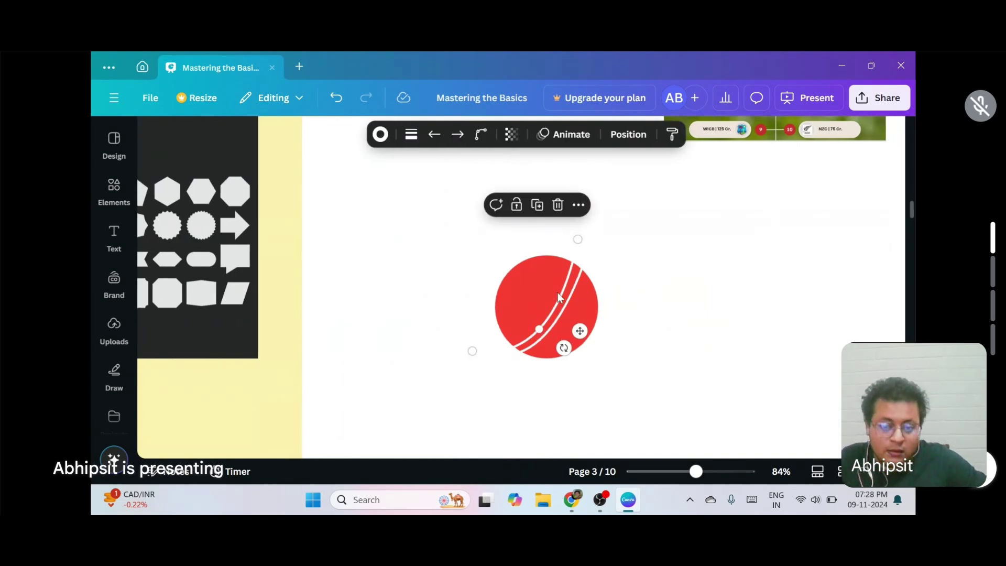
pyautogui.moveTo(579, 332)
pyautogui.mouseDown()
pyautogui.moveTo(587, 341)
pyautogui.moveTo(568, 334)
pyautogui.mouseUp()
pyautogui.press('Escape')
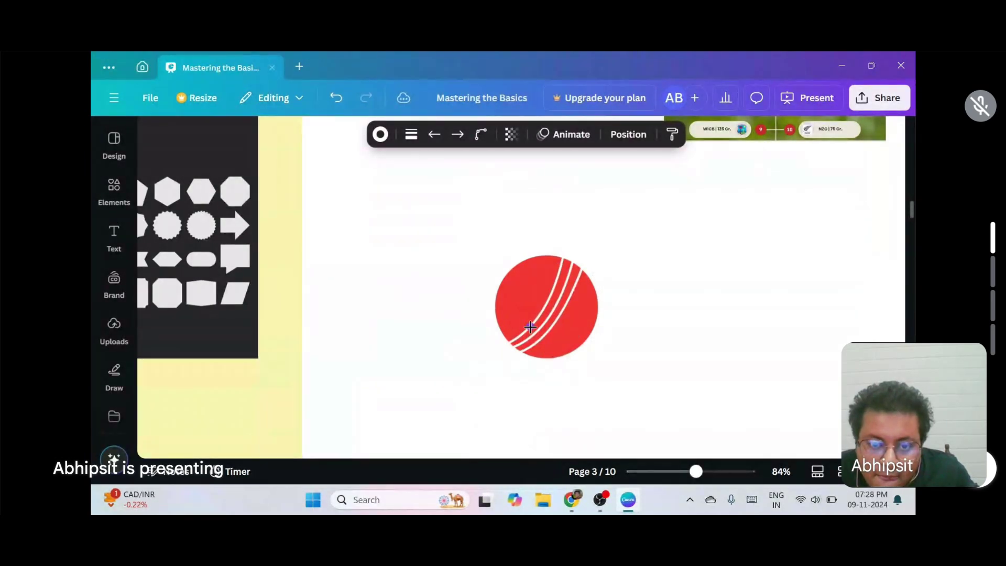
pyautogui.moveTo(547, 314); pyautogui.dragTo(535, 321)
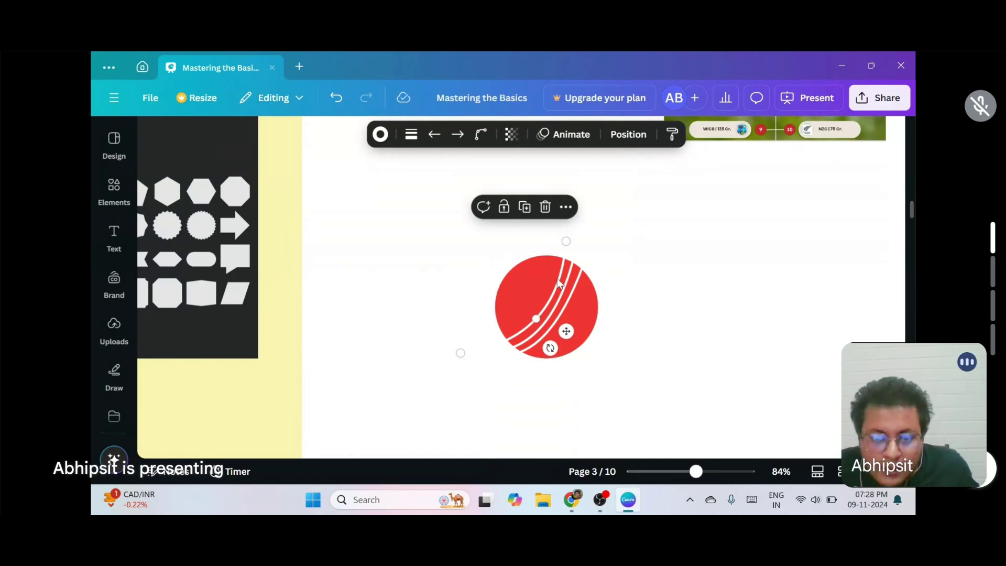
# Step: Change the leftmost seam line to the short-dashed line style to match the ball in the reference infographic
pyautogui.scroll(3, 778, 241)
pyautogui.scroll(2, 772, 203)
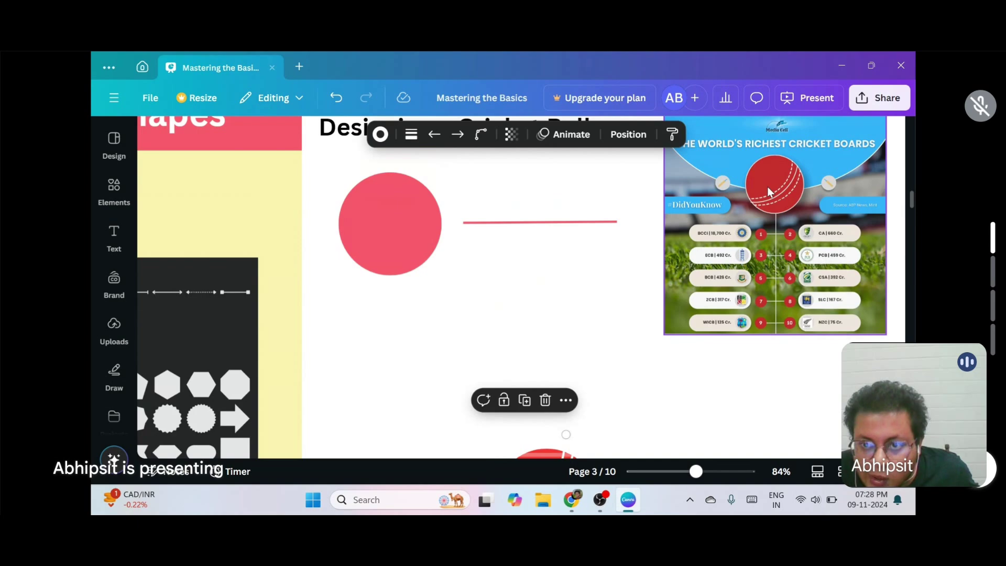
pyautogui.scroll(-3, 623, 347)
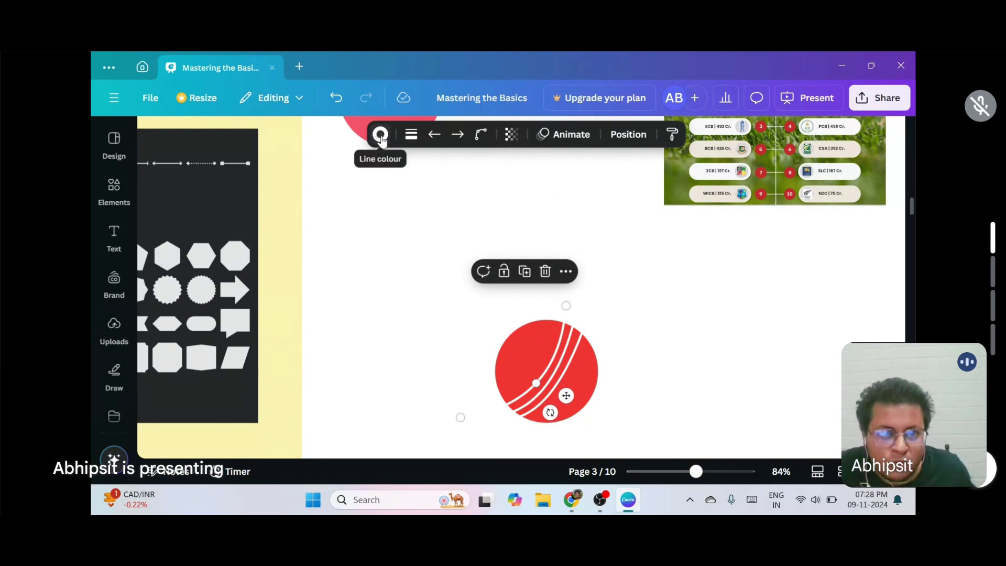
pyautogui.click(410, 136)
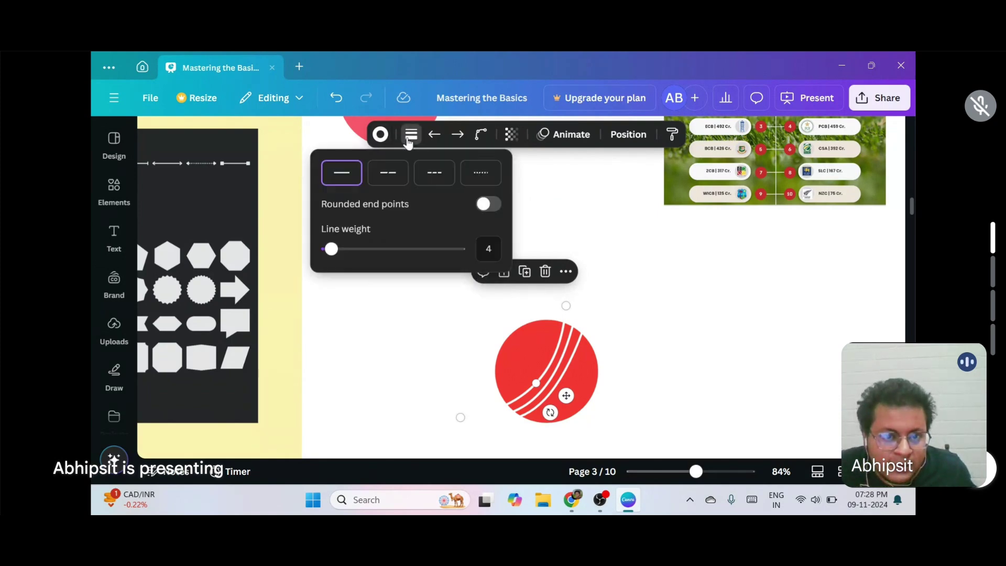
pyautogui.click(386, 174)
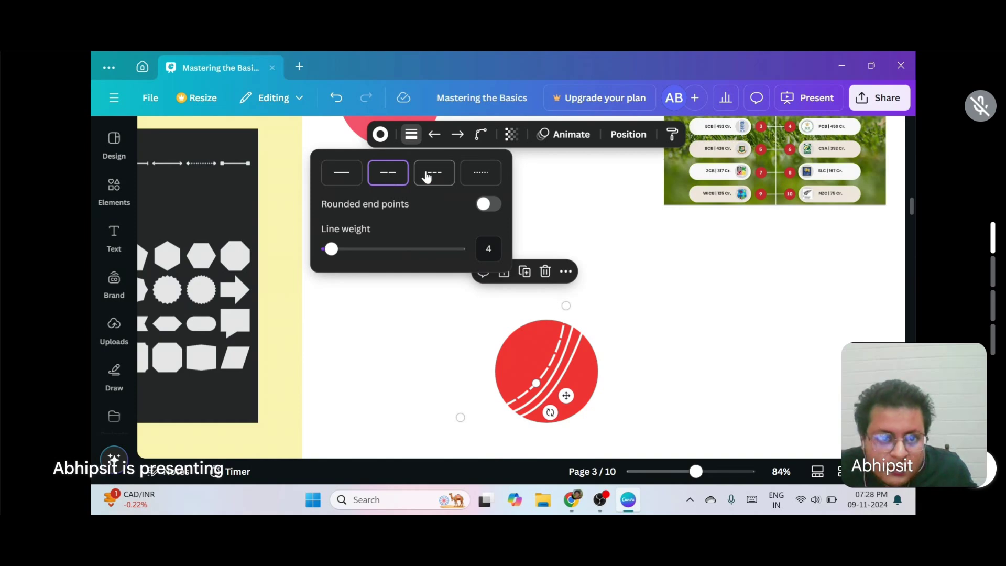
pyautogui.click(427, 177)
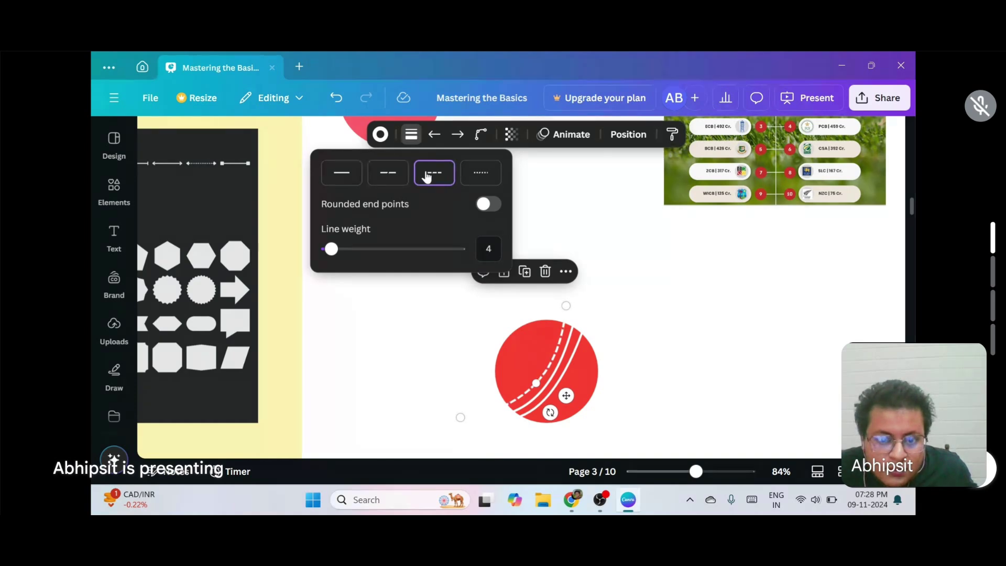
# Step: Adjust the bend of the rightmost seam line and change it to the short-dashed line style
pyautogui.click(575, 350)
pyautogui.moveTo(540, 402); pyautogui.dragTo(548, 398)
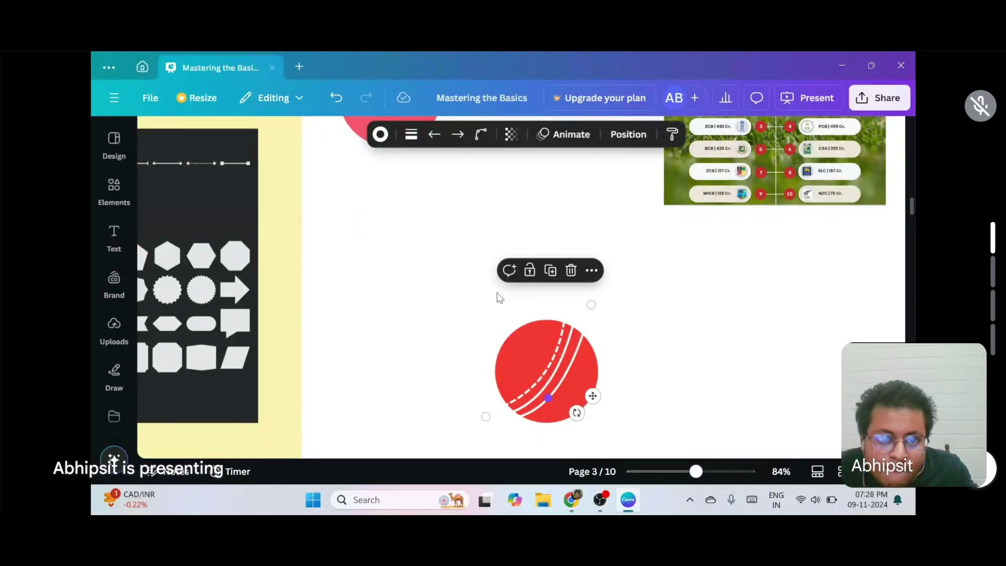
pyautogui.click(412, 134)
pyautogui.click(428, 180)
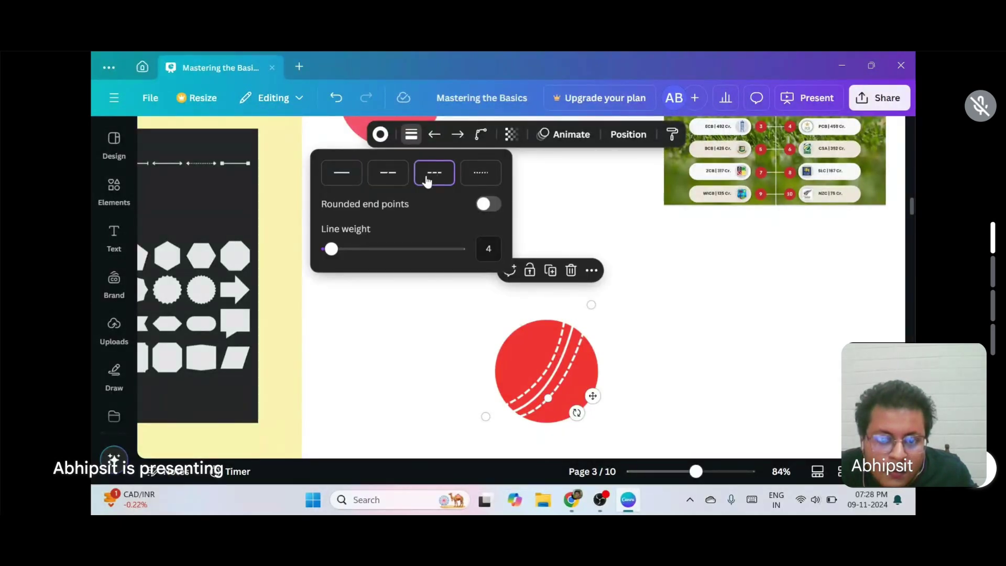
pyautogui.click(655, 346)
pyautogui.click(592, 315)
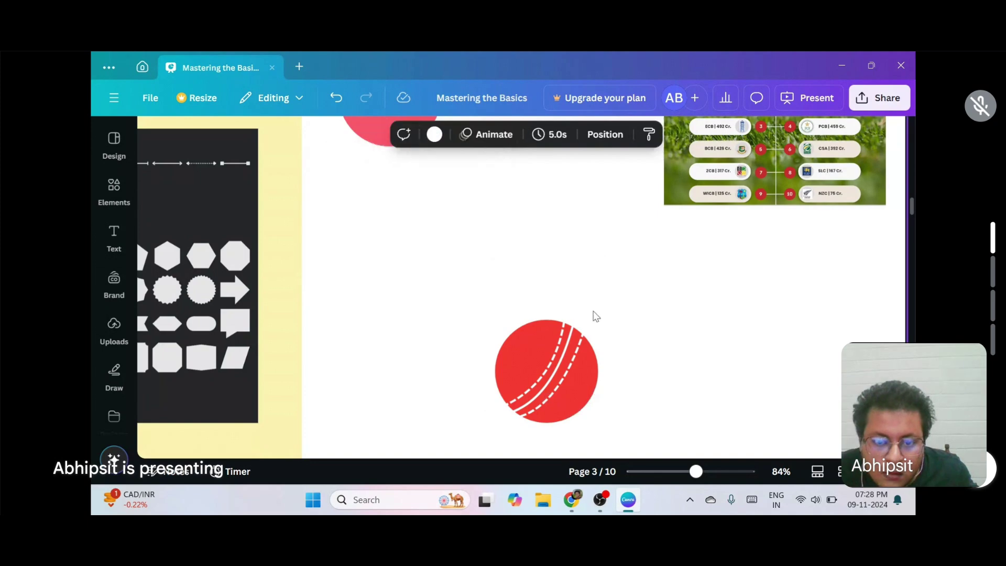
# Step: Move the left dashed seam line closer to the solid middle line on the ball
pyautogui.click(566, 353)
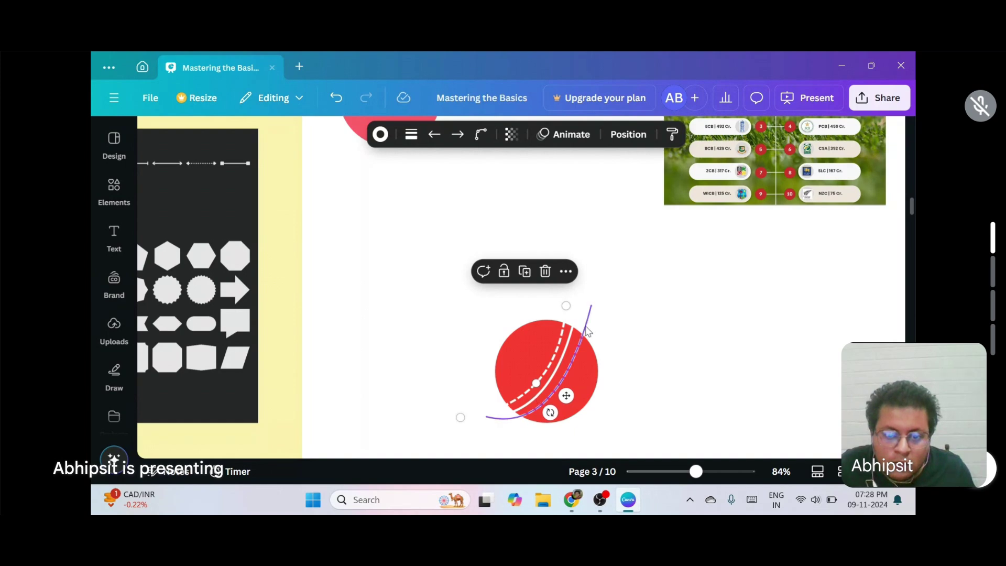
pyautogui.moveTo(566, 395)
pyautogui.mouseDown()
pyautogui.moveTo(578, 397)
pyautogui.moveTo(579, 386)
pyautogui.mouseUp()
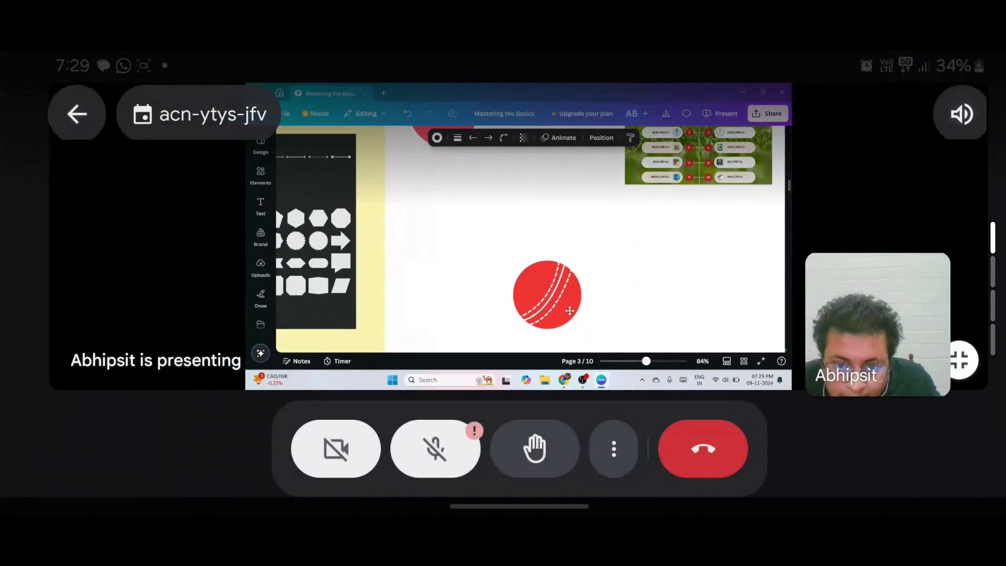
pyautogui.click(570, 310)
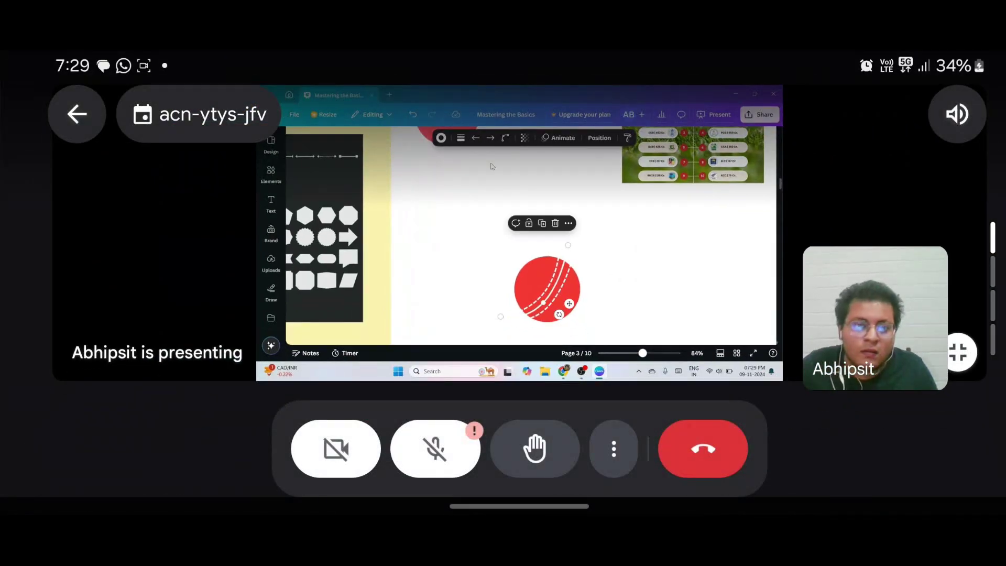
pyautogui.click(614, 449)
pyautogui.click(259, 355)
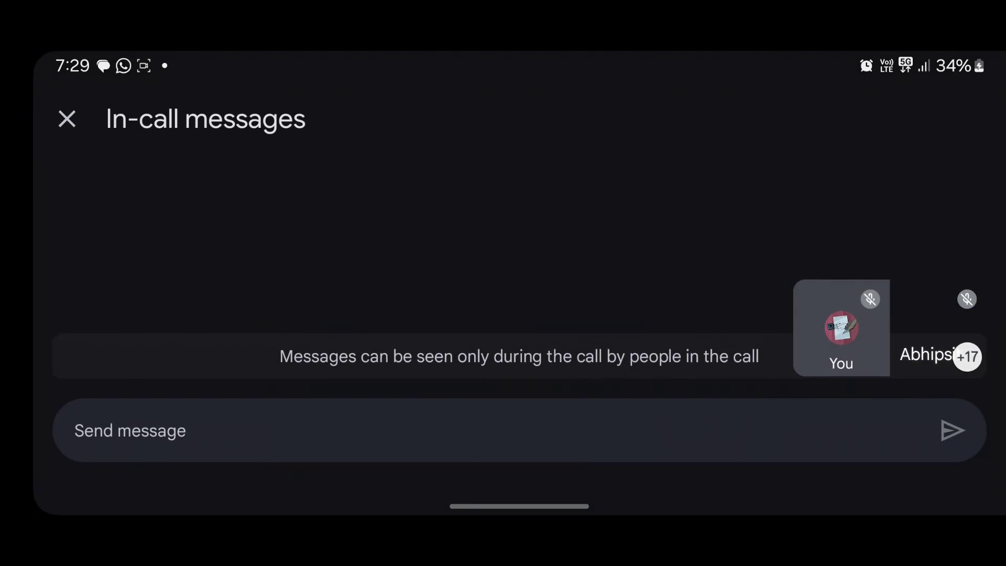
pyautogui.moveTo(1003, 217); pyautogui.dragTo(959, 217)
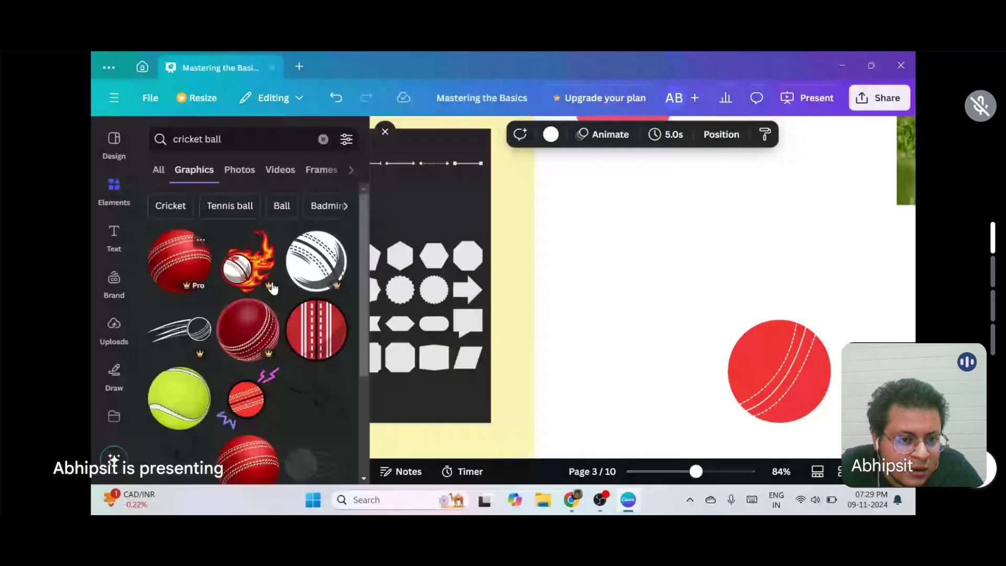
# Step: Browse the "cricket ball" graphics in the element library and compare them with the ball drawn on the page
pyautogui.scroll(-2, 297, 297)
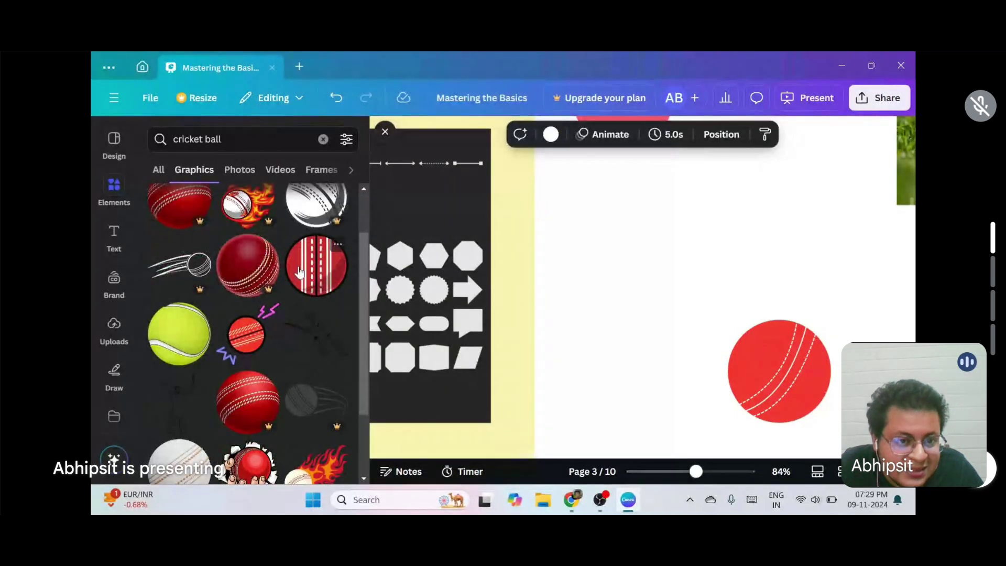
pyautogui.scroll(-4, 299, 270)
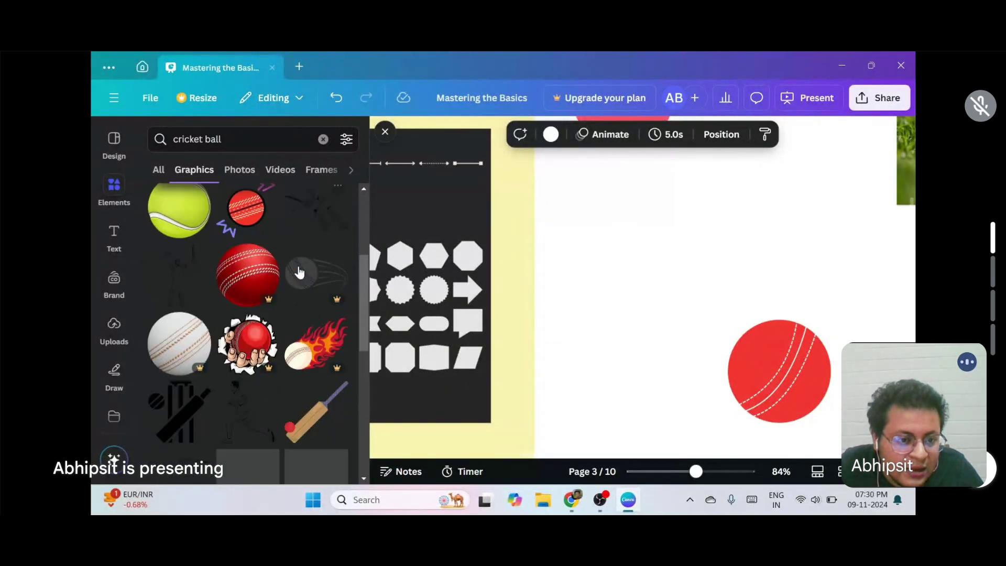
pyautogui.scroll(-1, 298, 271)
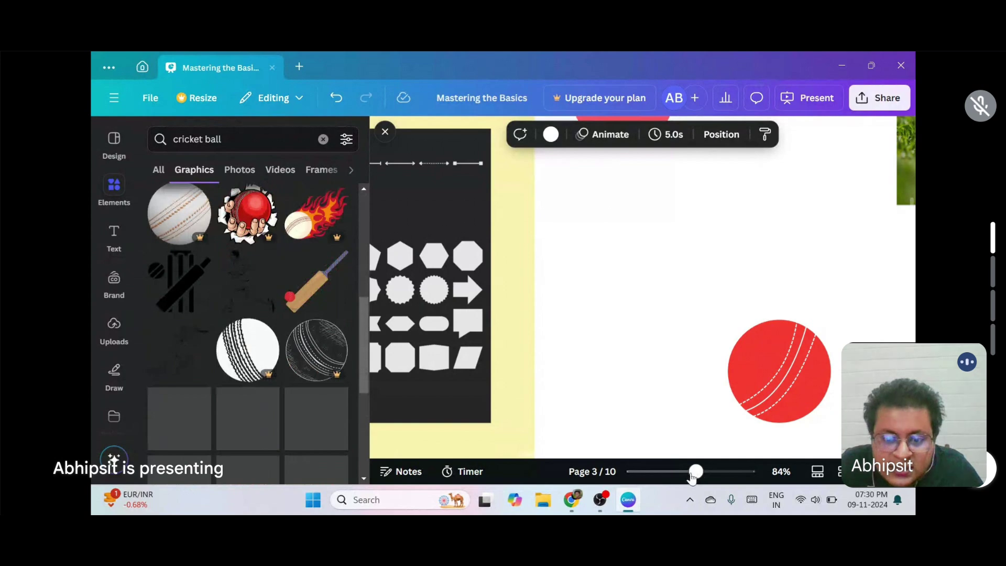
pyautogui.moveTo(696, 472); pyautogui.dragTo(683, 471)
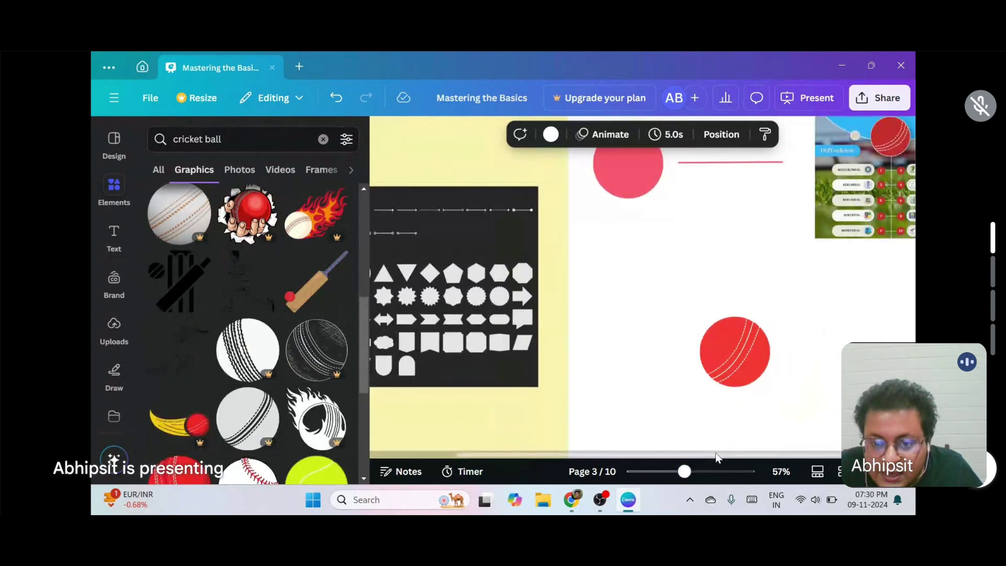
pyautogui.scroll(1, 764, 279)
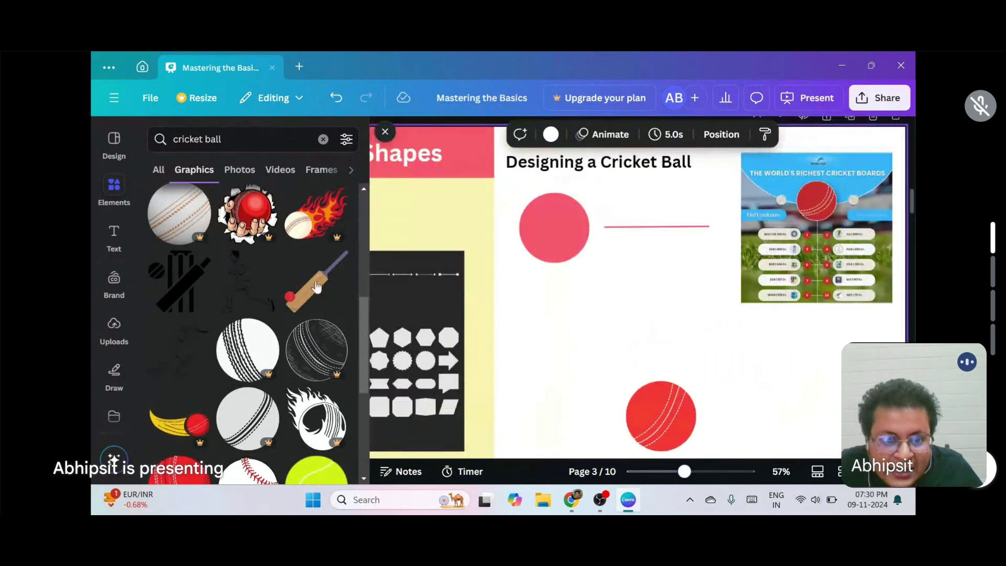
pyautogui.scroll(4, 312, 286)
pyautogui.scroll(1, 306, 296)
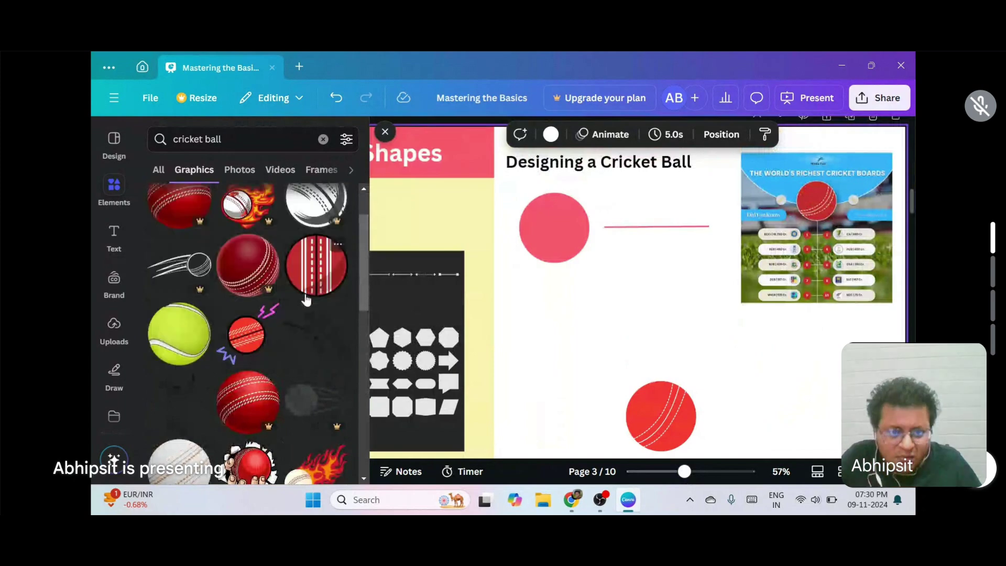
pyautogui.scroll(1, 321, 277)
pyautogui.scroll(1, 321, 277)
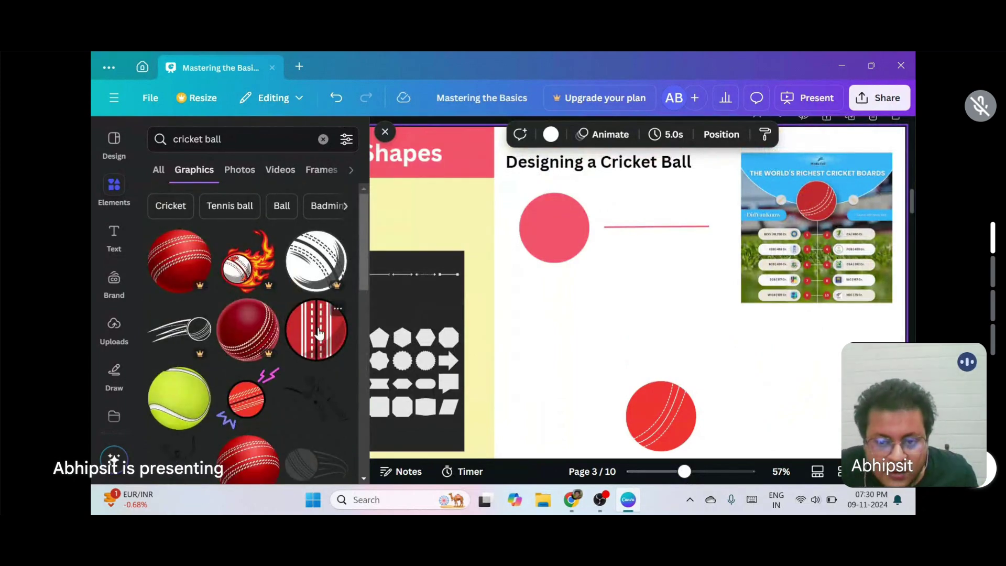
pyautogui.scroll(-2, 318, 333)
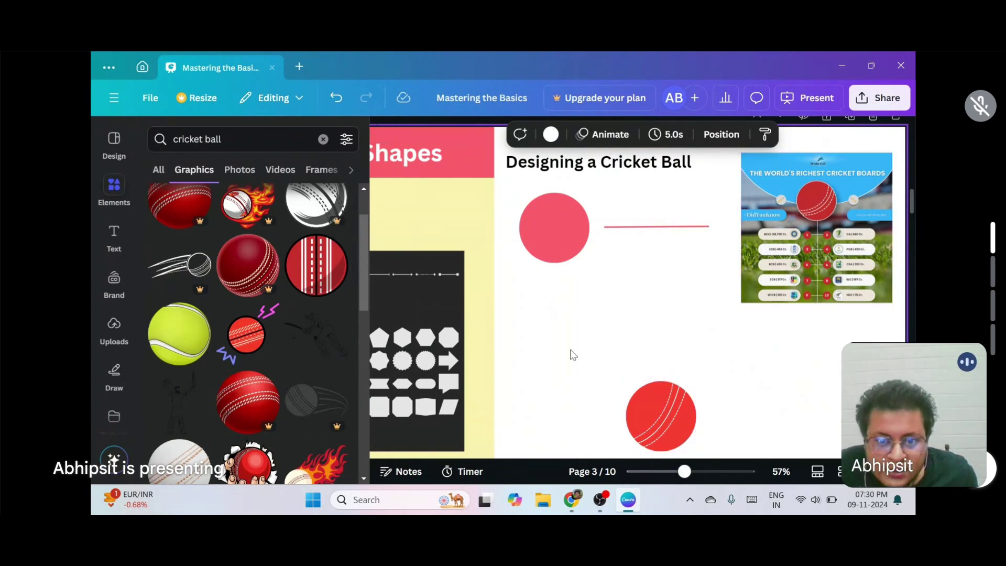
# Step: Set the background of the "Designing a Cricket Ball" page to the light yellow document colour to expose the seam line ends
pyautogui.click(550, 136)
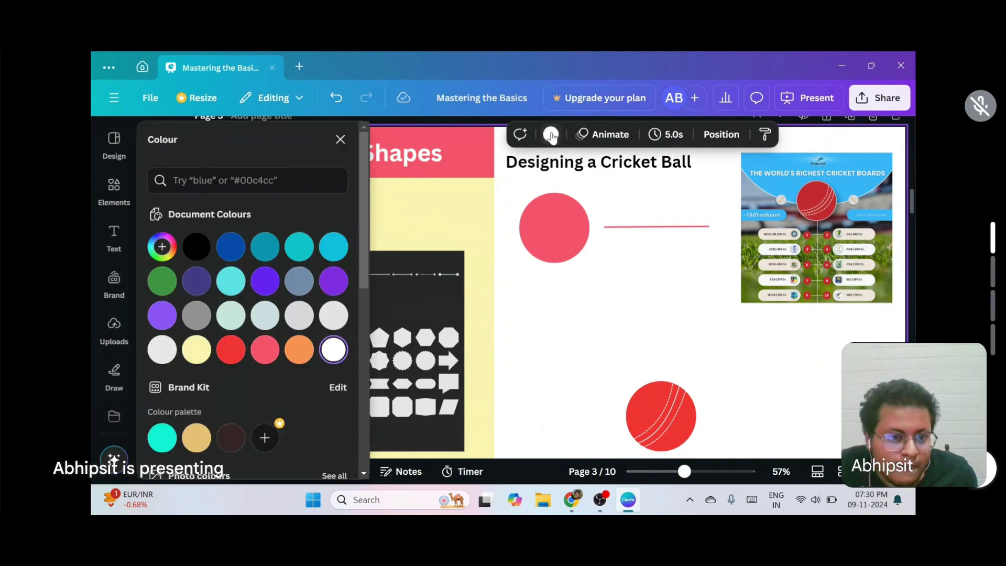
pyautogui.click(198, 356)
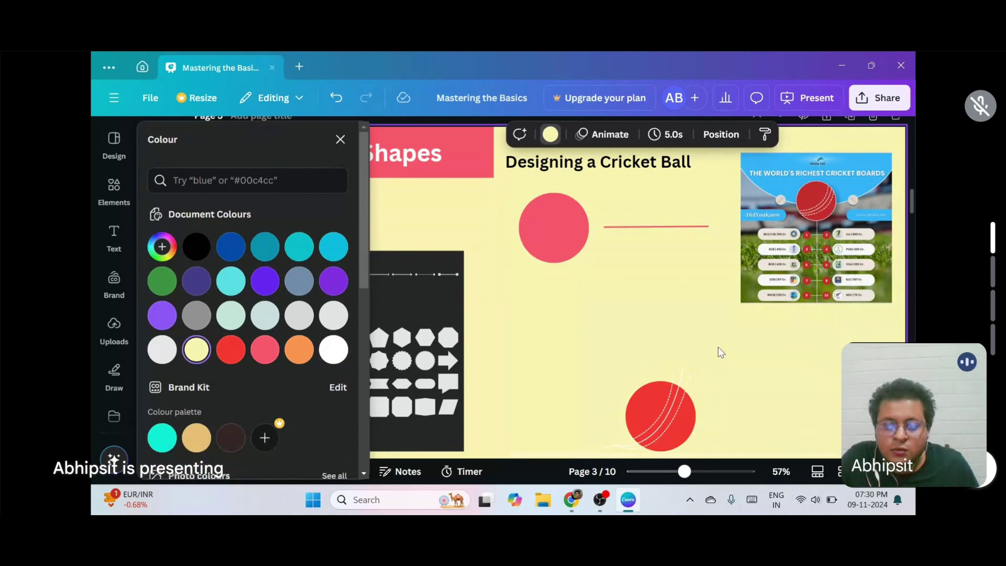
pyautogui.scroll(-1, 721, 352)
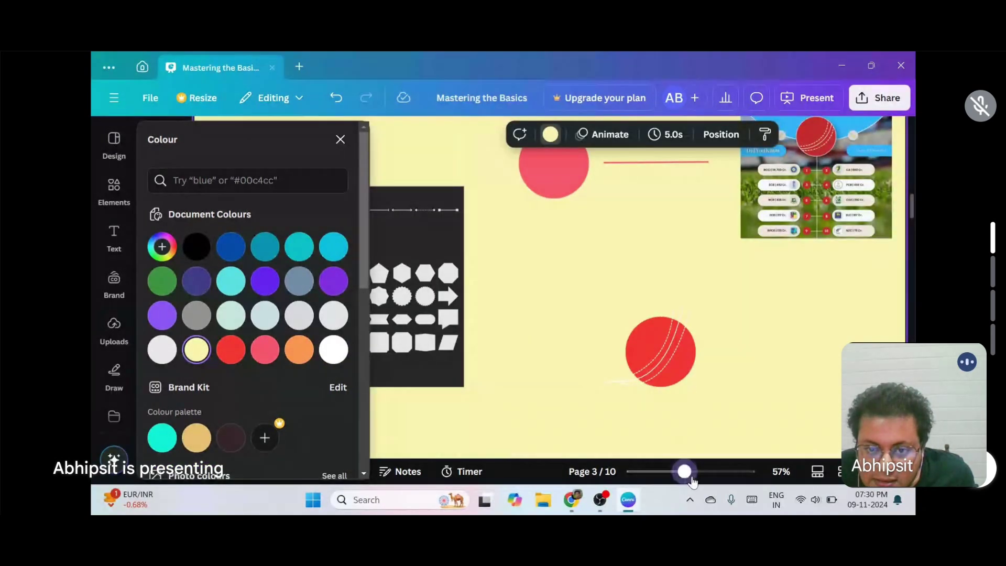
pyautogui.scroll(5, 621, 340)
pyautogui.scroll(-1, 622, 341)
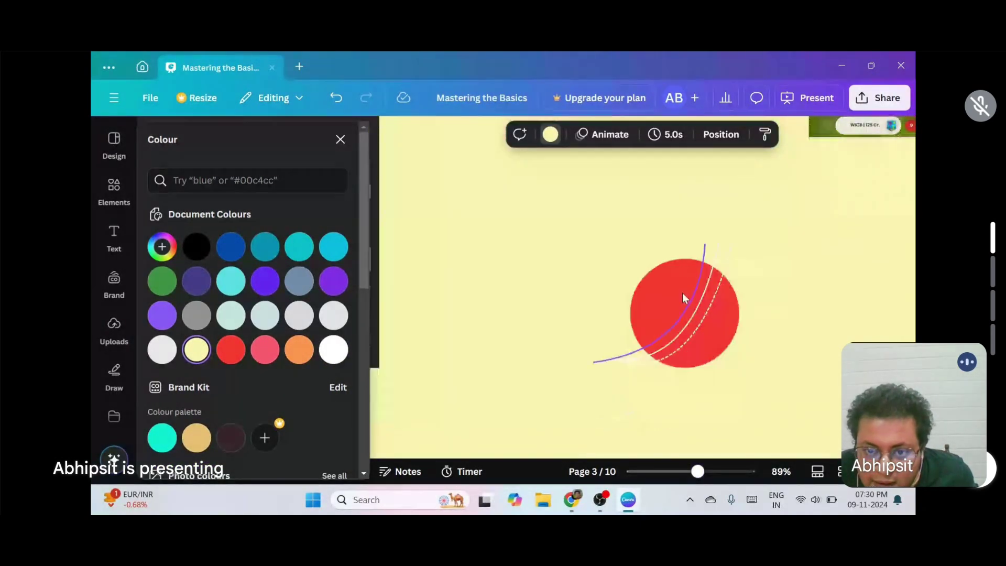
# Step: Examine the position, layer and additional options available for the left dashed seam line on the ball
pyautogui.click(701, 253)
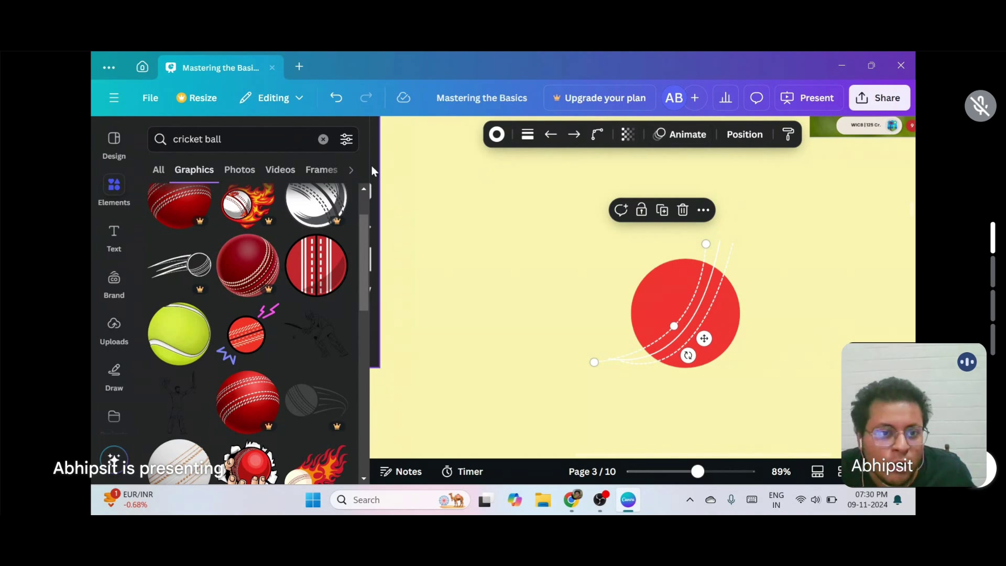
pyautogui.click(706, 256)
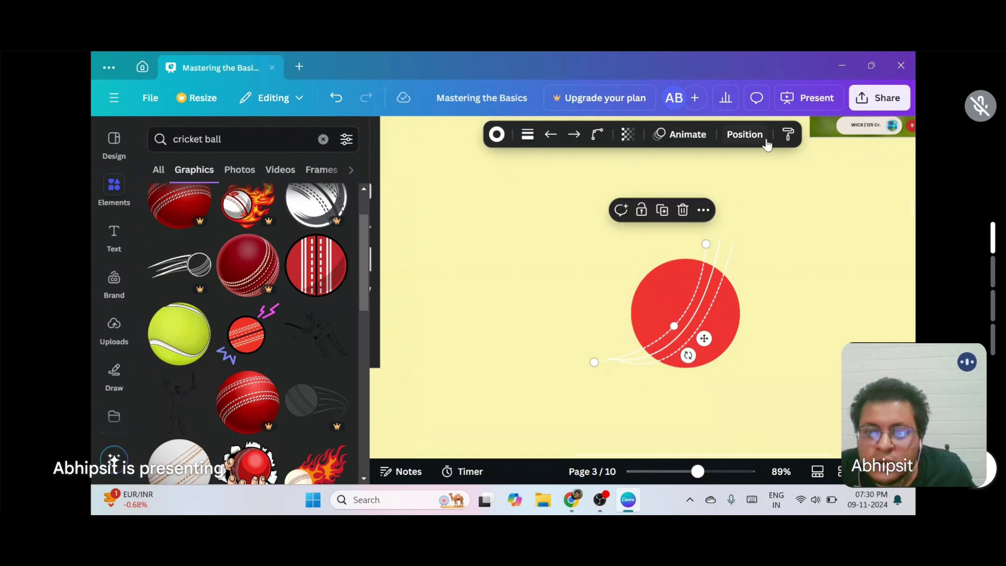
pyautogui.click(744, 134)
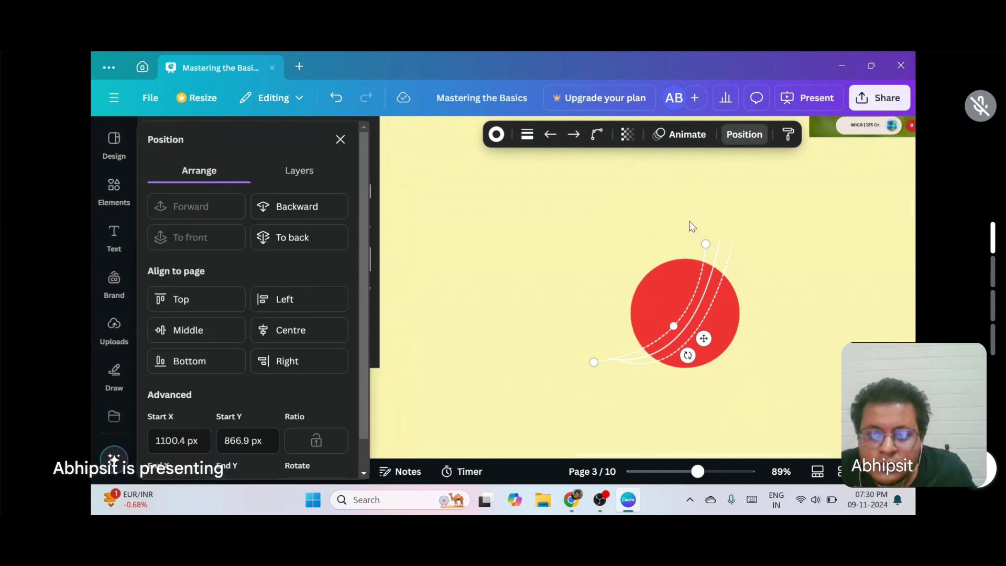
pyautogui.click(687, 251)
pyautogui.click(702, 242)
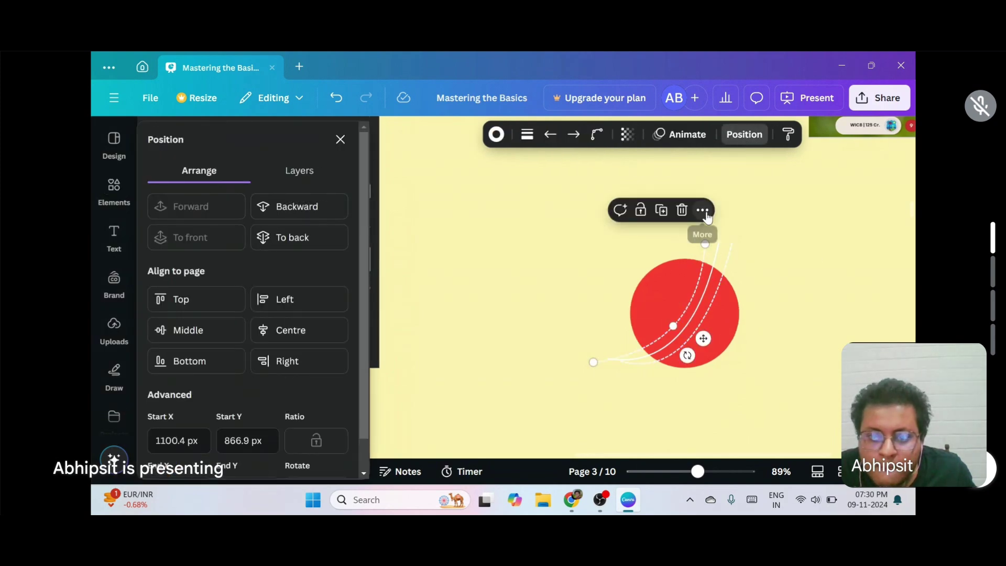
pyautogui.click(702, 210)
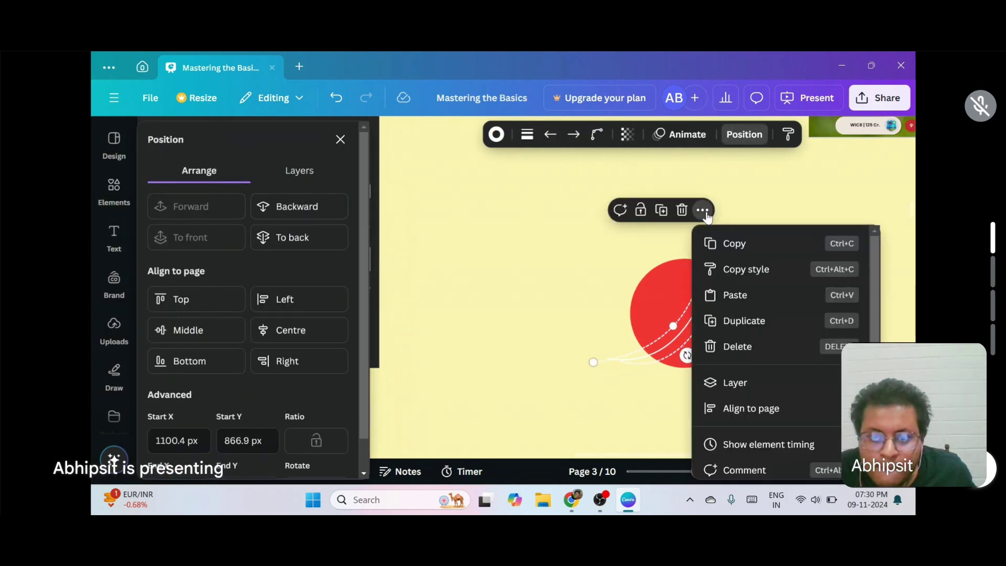
pyautogui.click(761, 382)
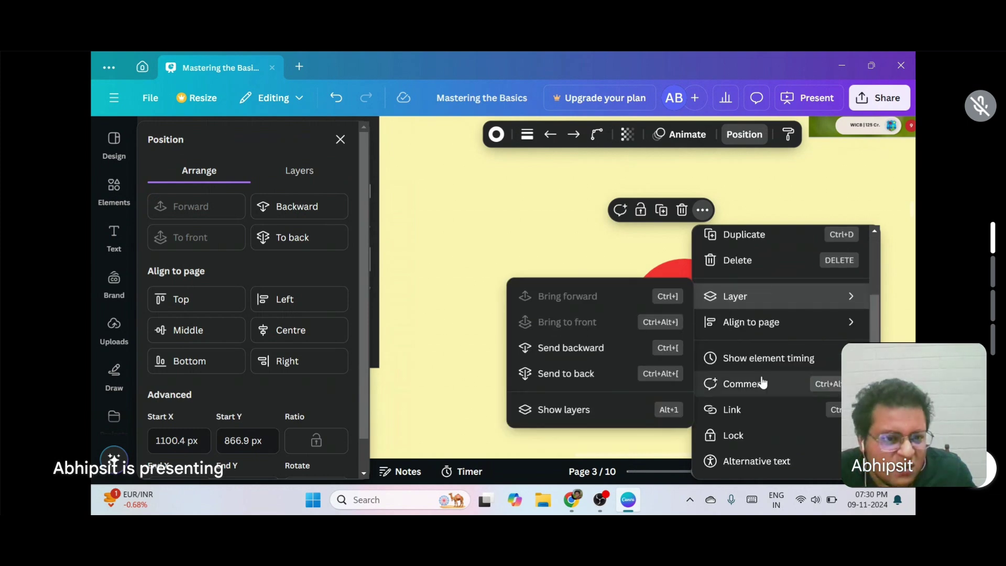
pyautogui.scroll(3, 762, 383)
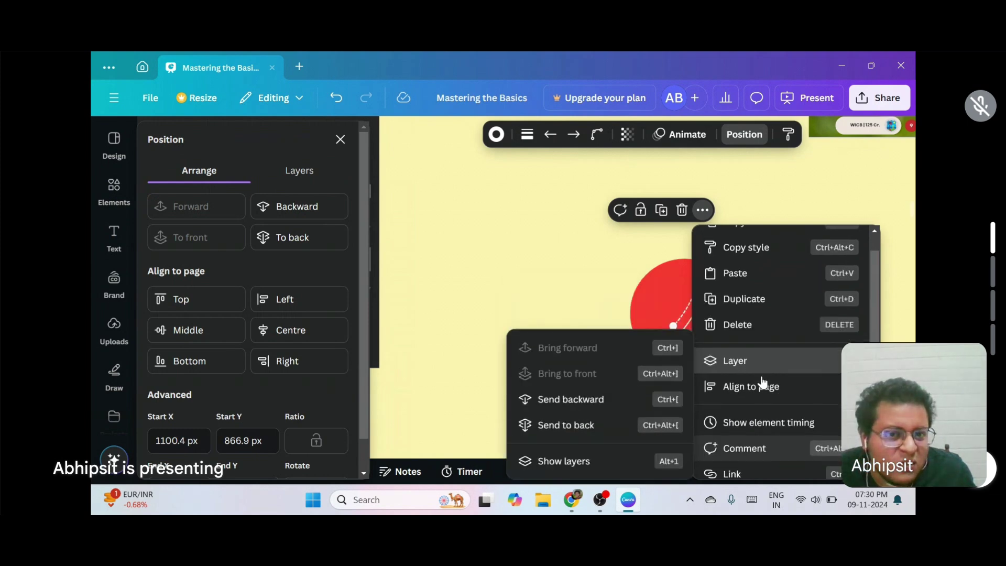
pyautogui.click(778, 213)
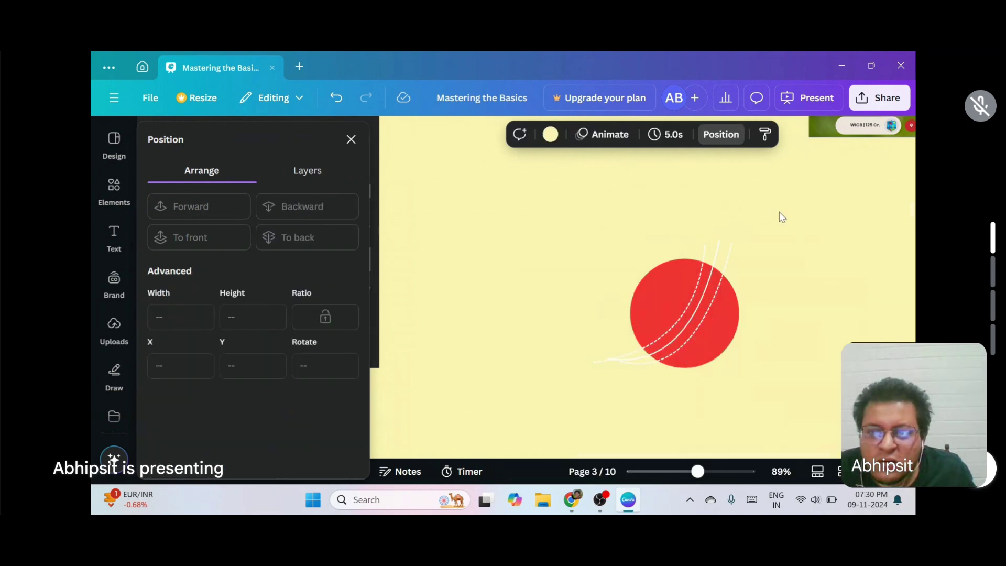
pyautogui.click(350, 142)
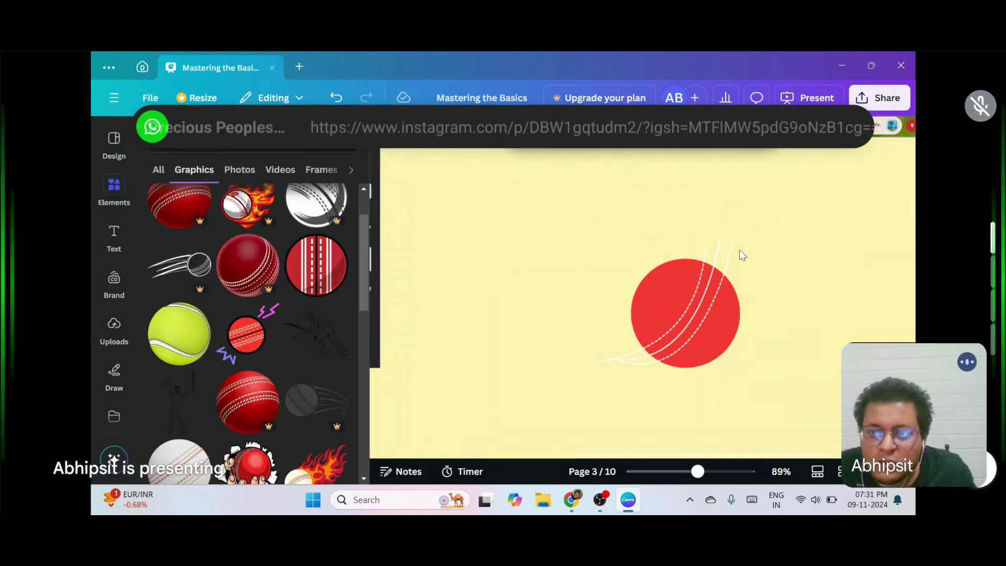
pyautogui.click(710, 280)
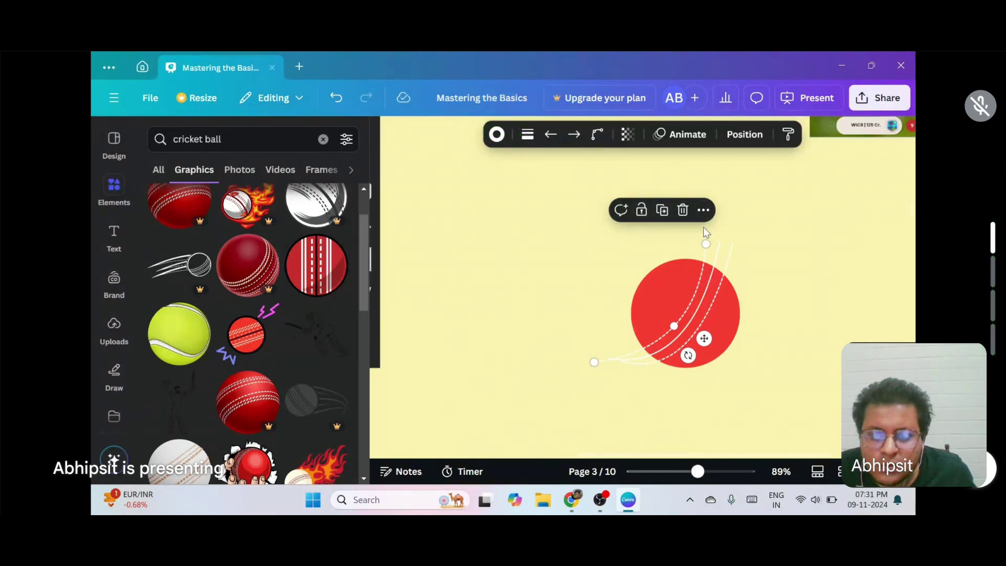
pyautogui.click(703, 210)
pyautogui.scroll(-2, 735, 265)
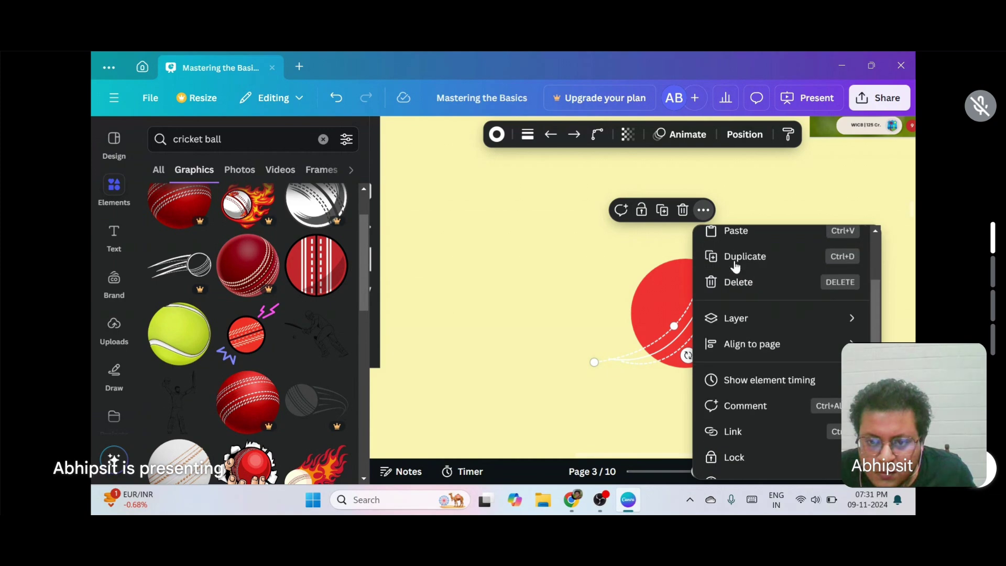
pyautogui.scroll(-1, 735, 266)
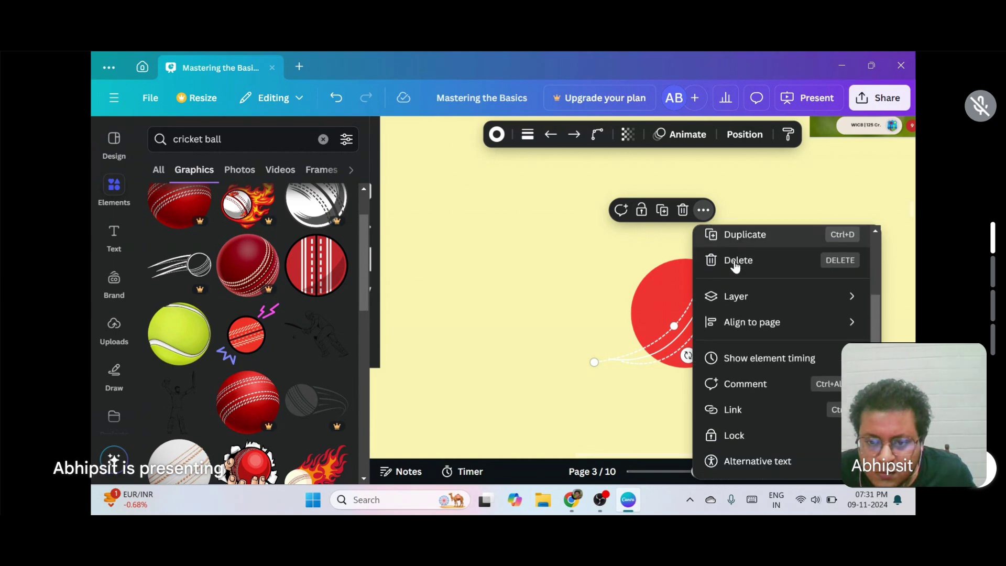
pyautogui.click(562, 242)
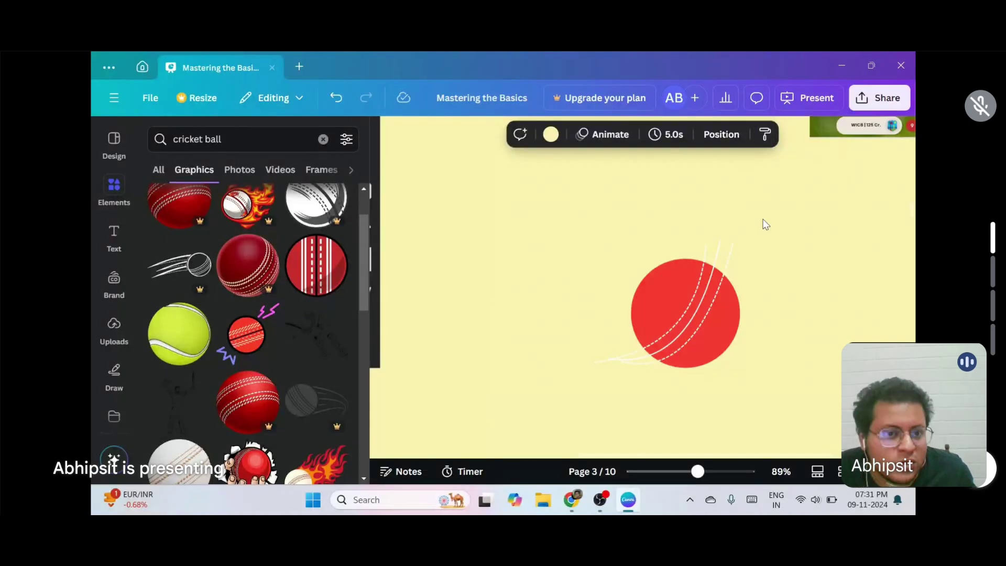
# Step: Group the two dashed seam lines and the solid middle seam line and check the options for the group
pyautogui.click(703, 256)
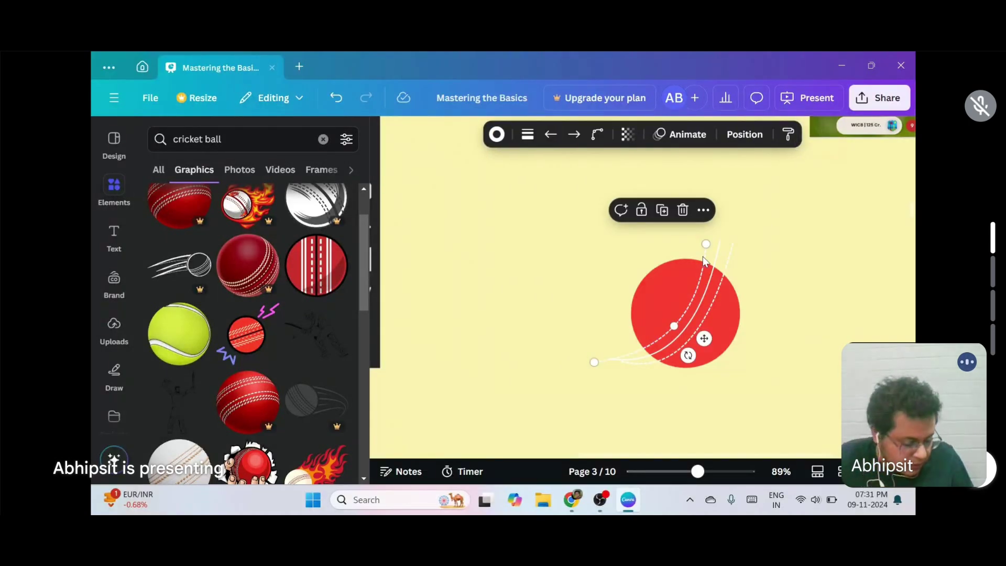
pyautogui.moveTo(703, 256); pyautogui.dragTo(720, 262)
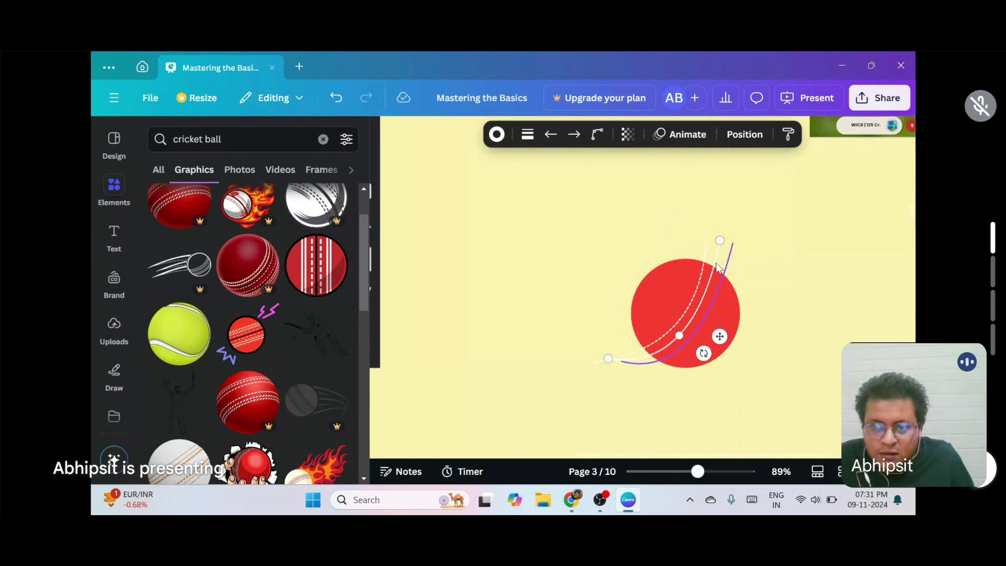
pyautogui.keyDown('shift'); pyautogui.click(705, 262); pyautogui.keyUp('shift')
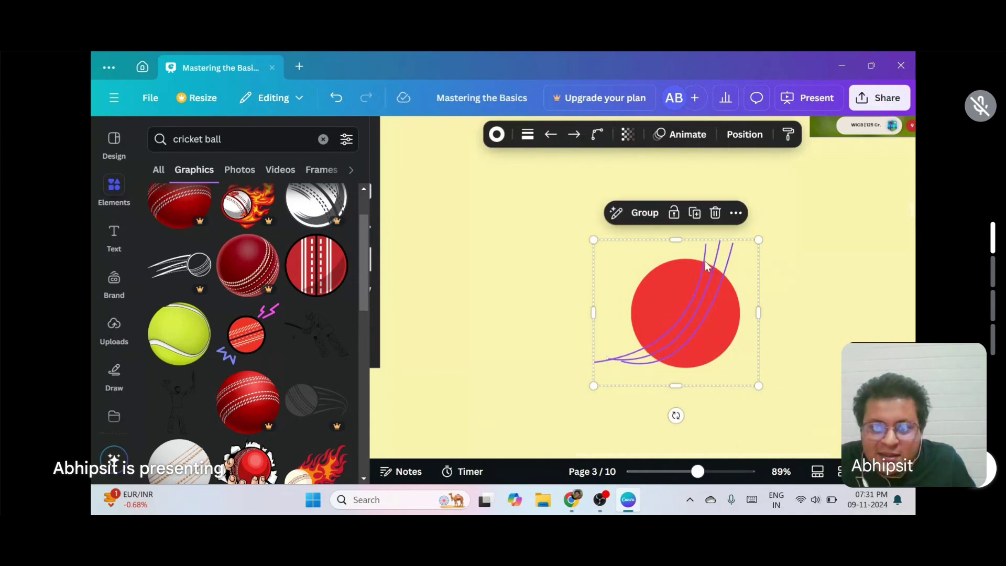
pyautogui.click(642, 213)
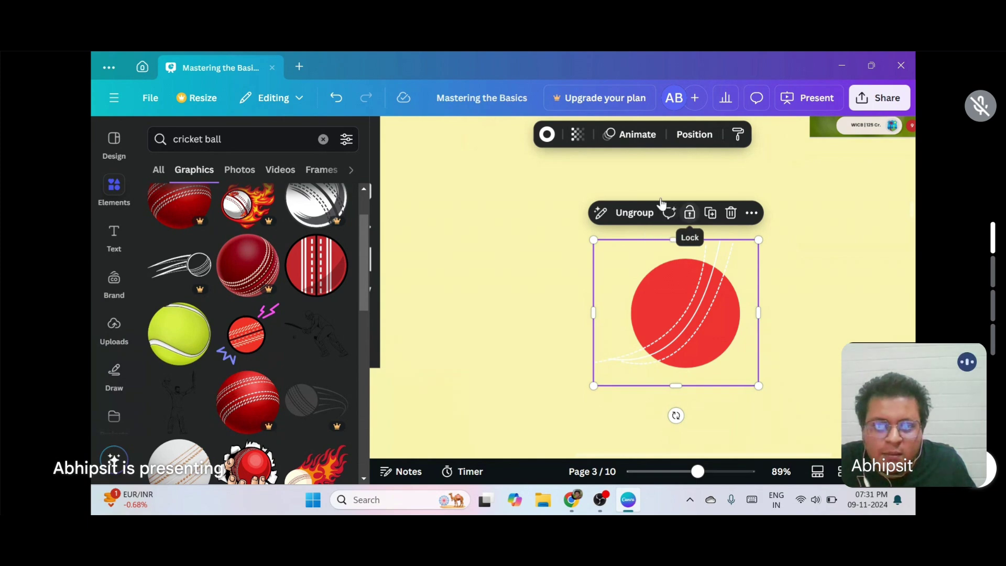
pyautogui.click(751, 213)
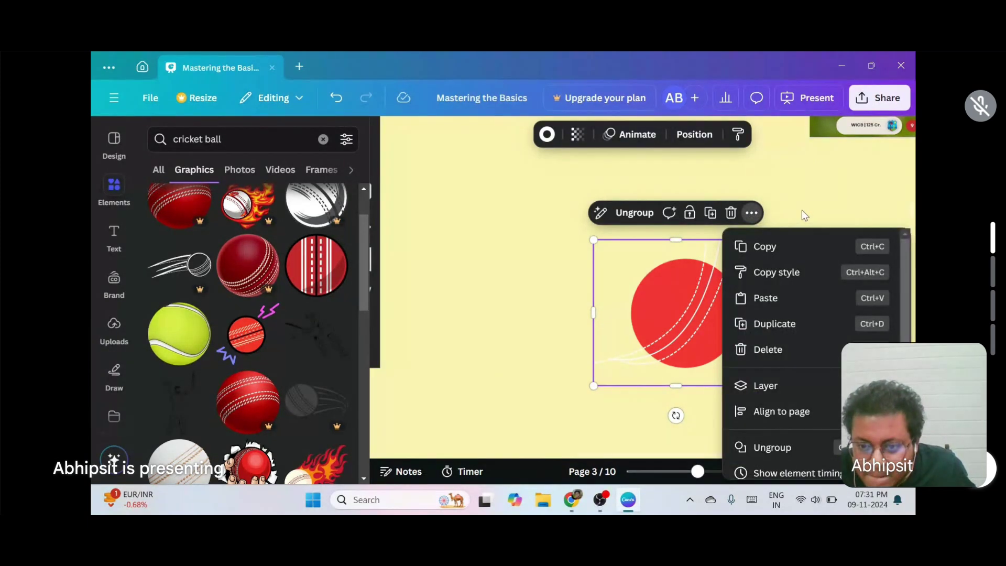
pyautogui.scroll(-2, 802, 211)
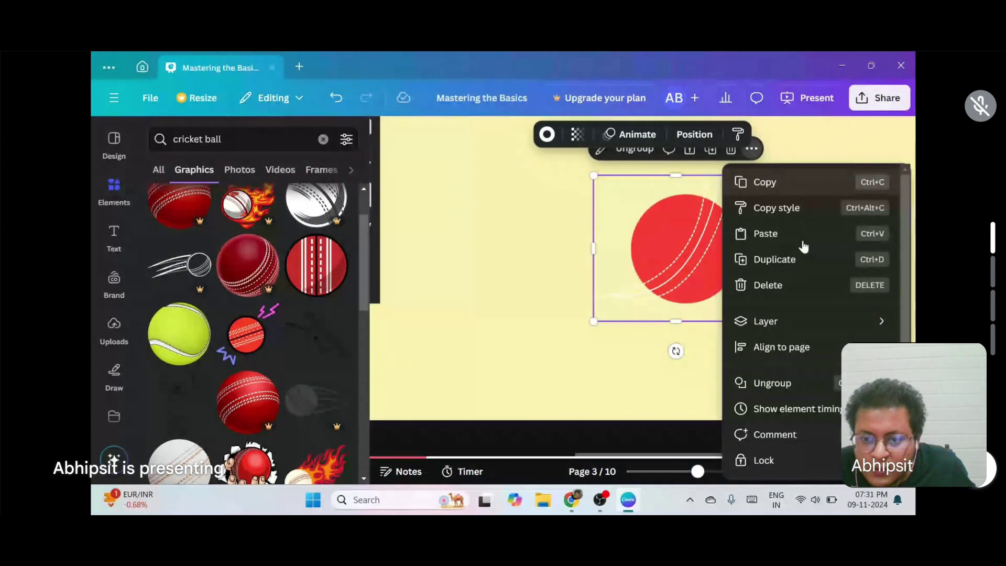
pyautogui.click(530, 391)
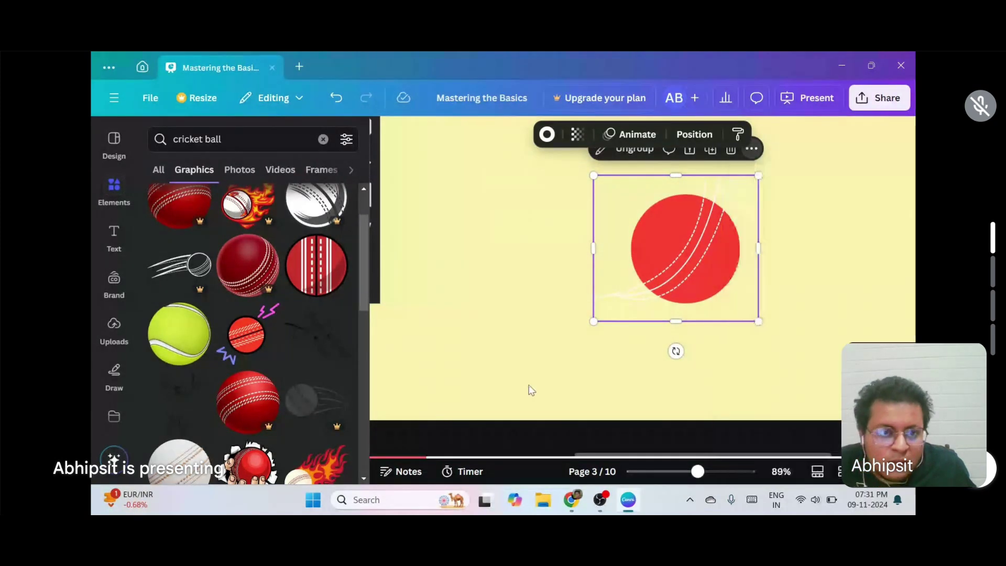
# Step: Clear the "cricket ball" element search, close the element library and compare the drawn ball with the reference infographic
pyautogui.click(323, 140)
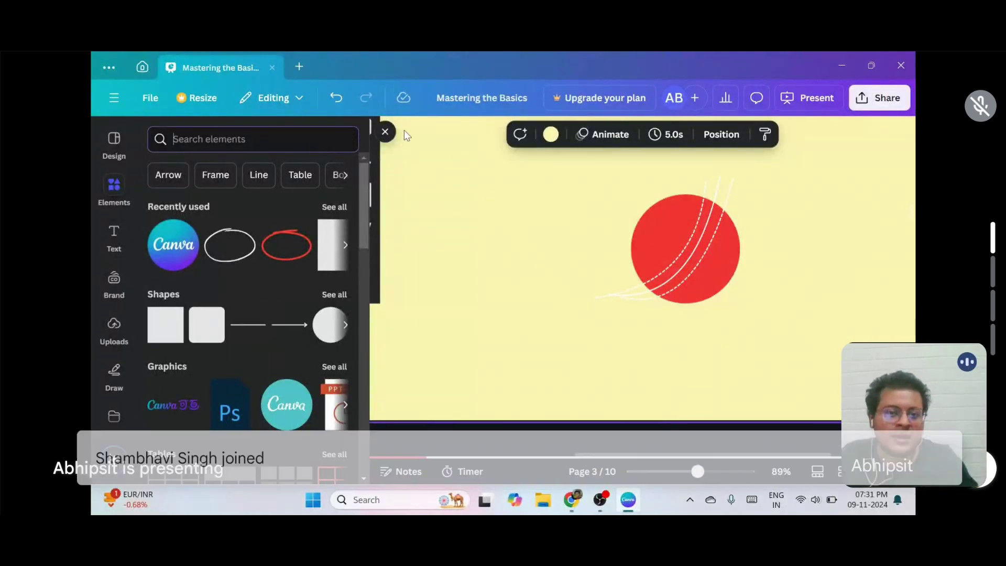
pyautogui.click(385, 132)
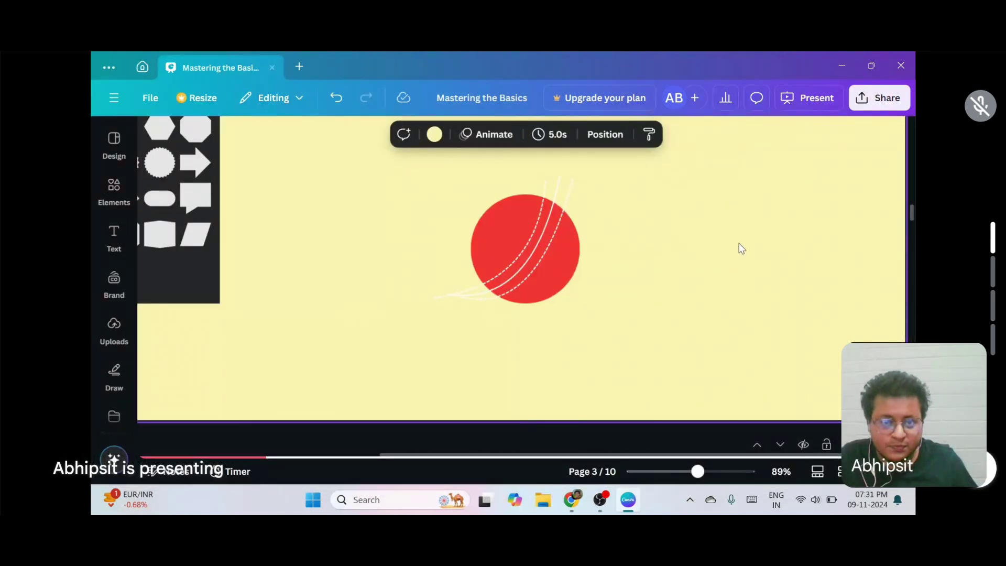
pyautogui.scroll(5, 763, 224)
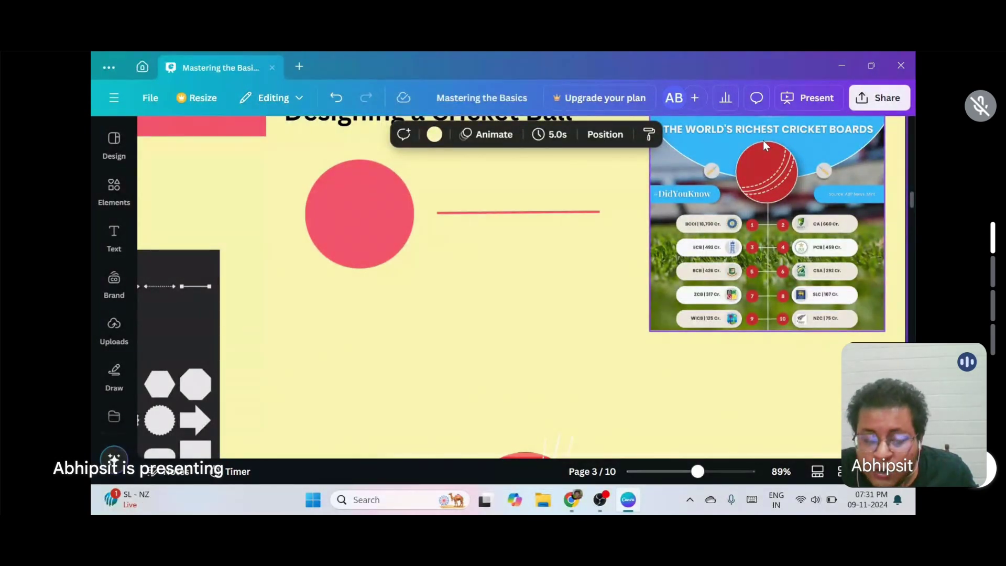
pyautogui.scroll(-3, 763, 140)
# Step: Recolour the grouped seam lines black and ungroup them
pyautogui.click(504, 352)
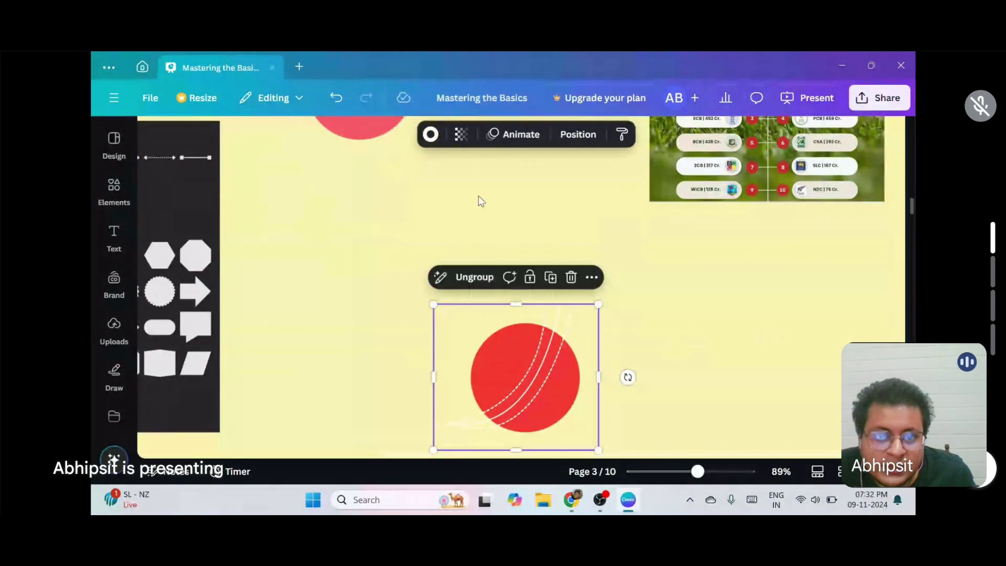
pyautogui.click(430, 136)
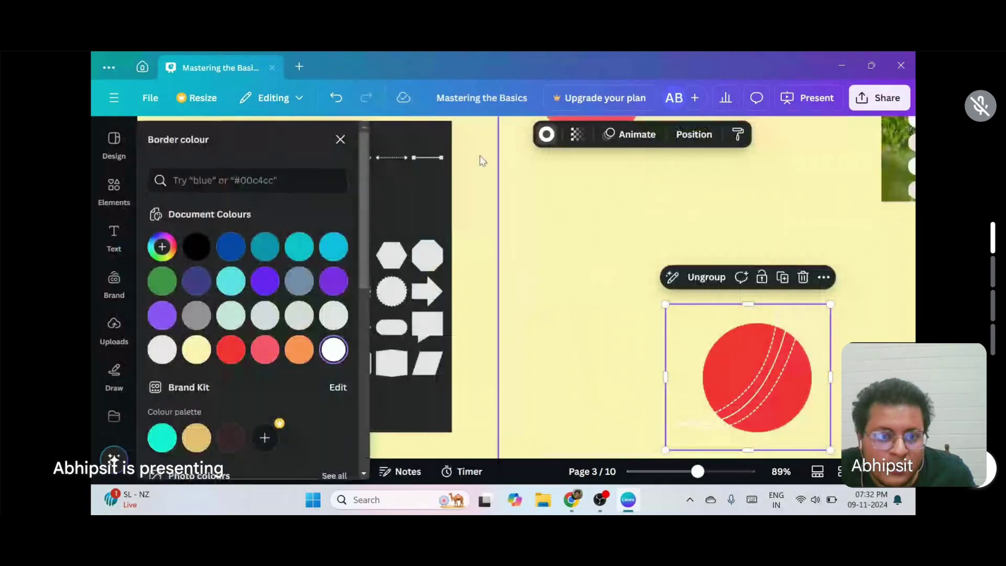
pyautogui.click(196, 246)
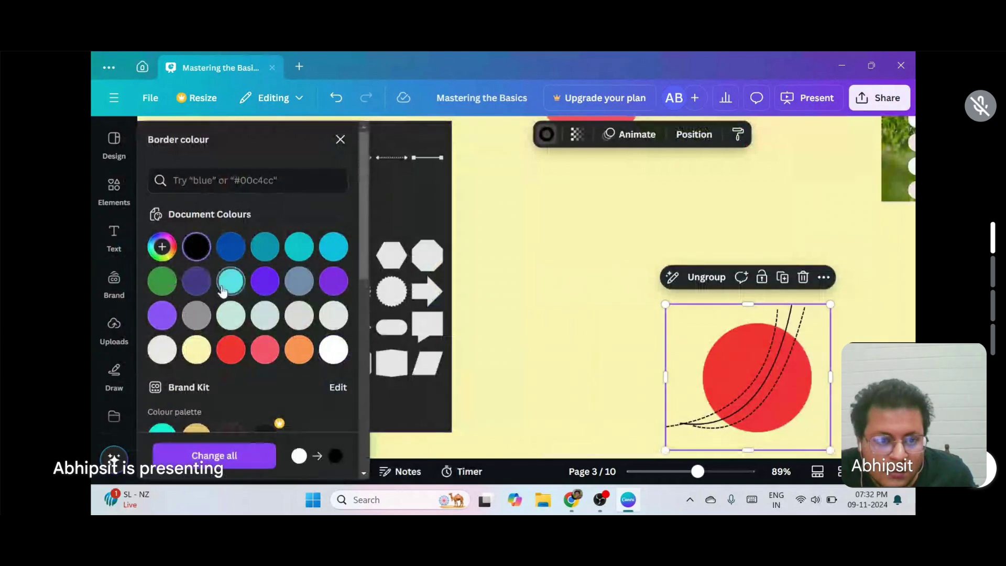
pyautogui.click(866, 214)
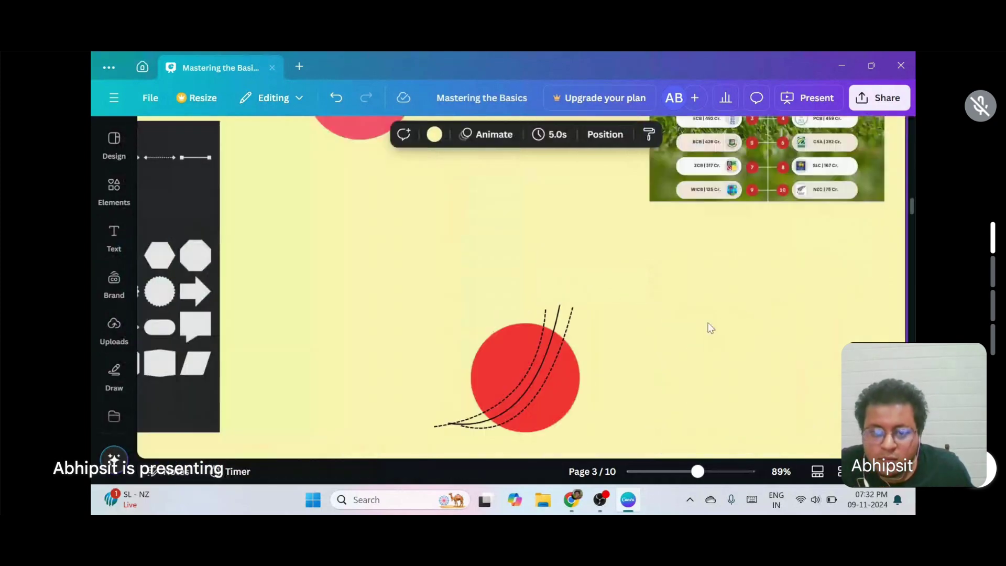
pyautogui.click(526, 320)
pyautogui.click(472, 277)
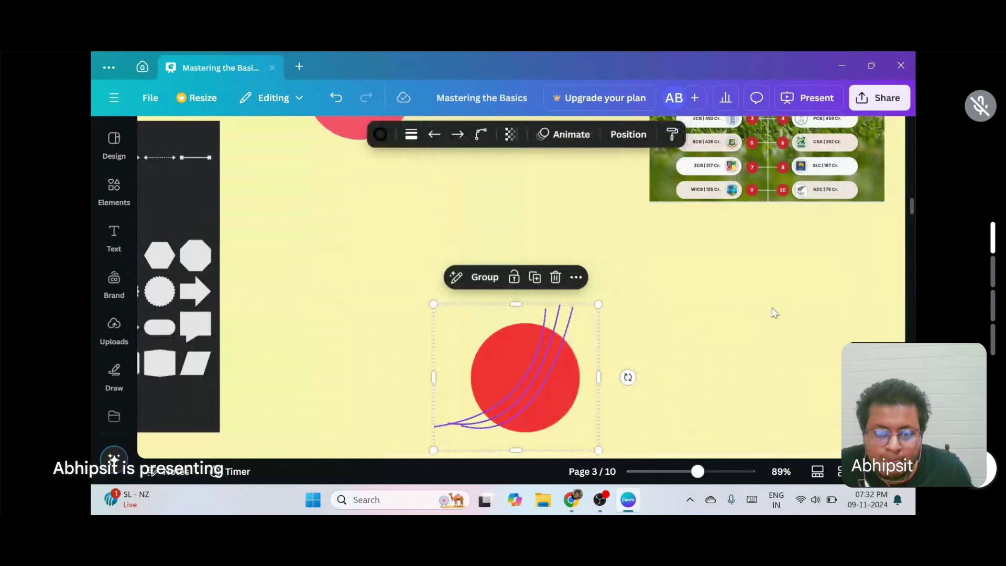
# Step: Add a solid border with weight 4 to the red circle of the ball
pyautogui.click(504, 341)
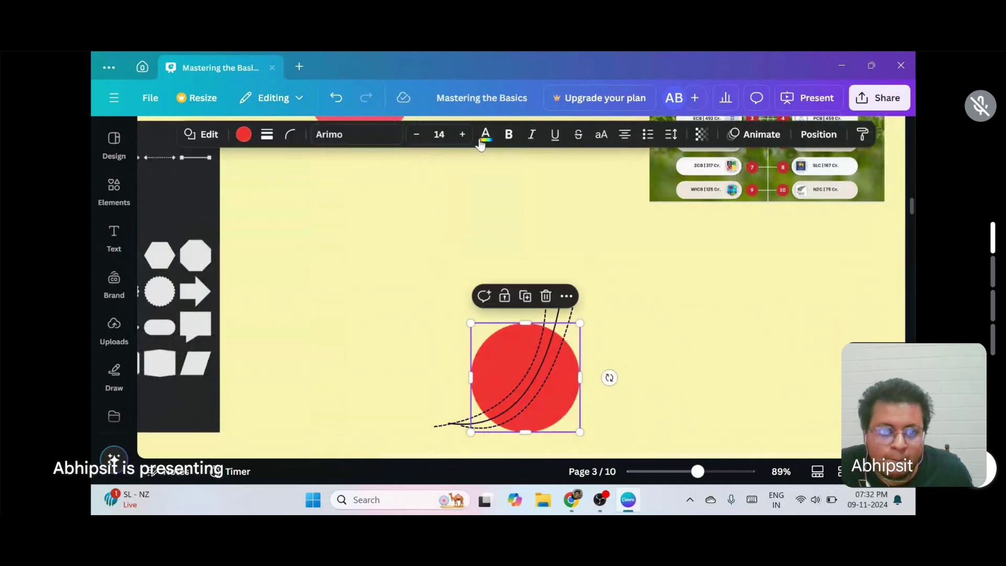
pyautogui.click(265, 136)
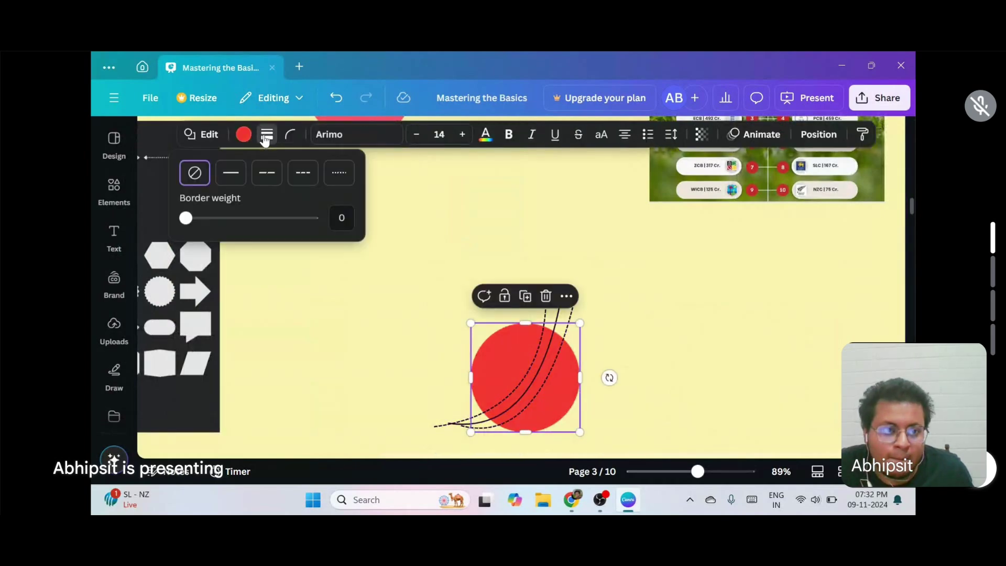
pyautogui.click(229, 178)
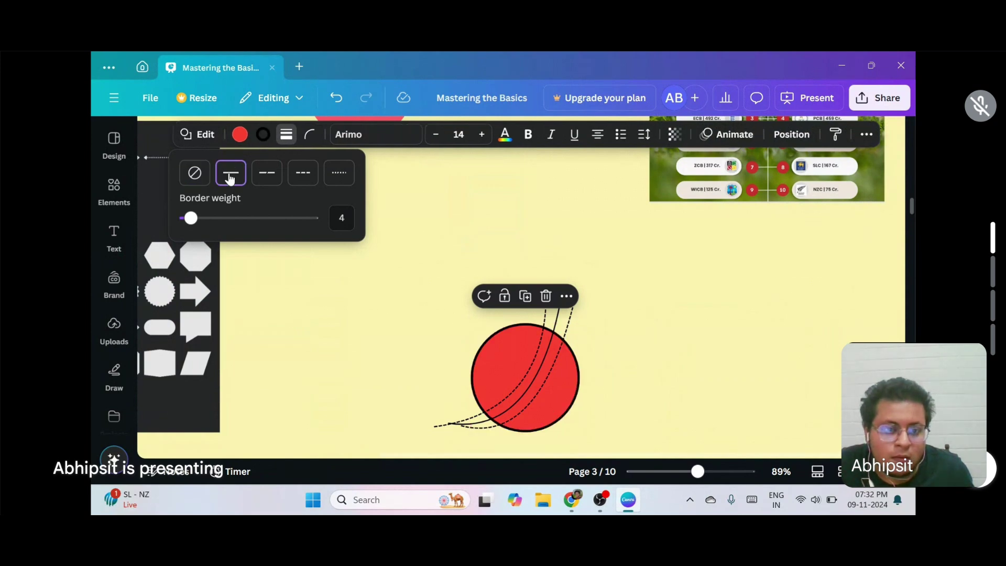
pyautogui.click(420, 193)
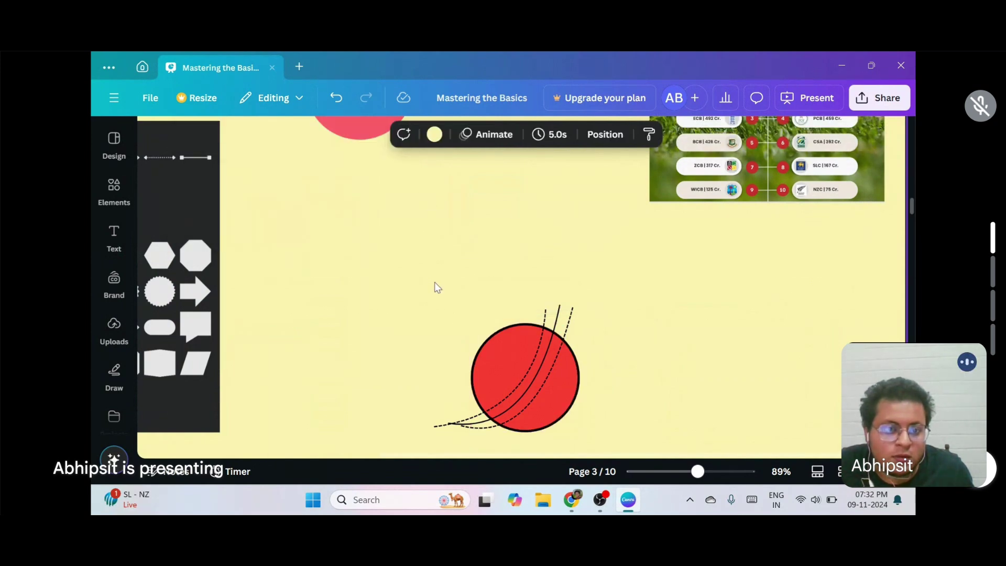
# Step: Change the border colour of the red circle to white #ffffff
pyautogui.click(508, 331)
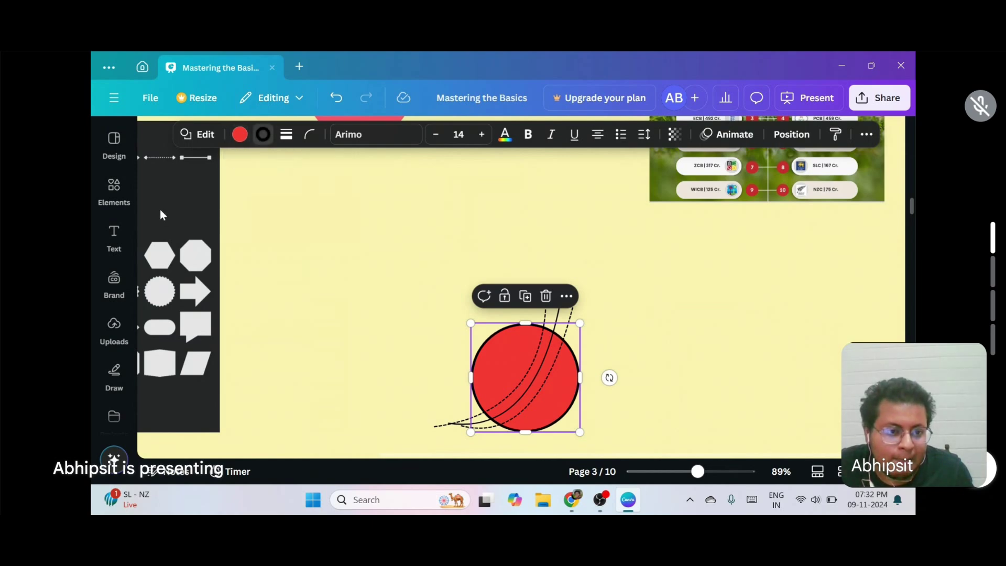
pyautogui.click(263, 134)
pyautogui.click(333, 351)
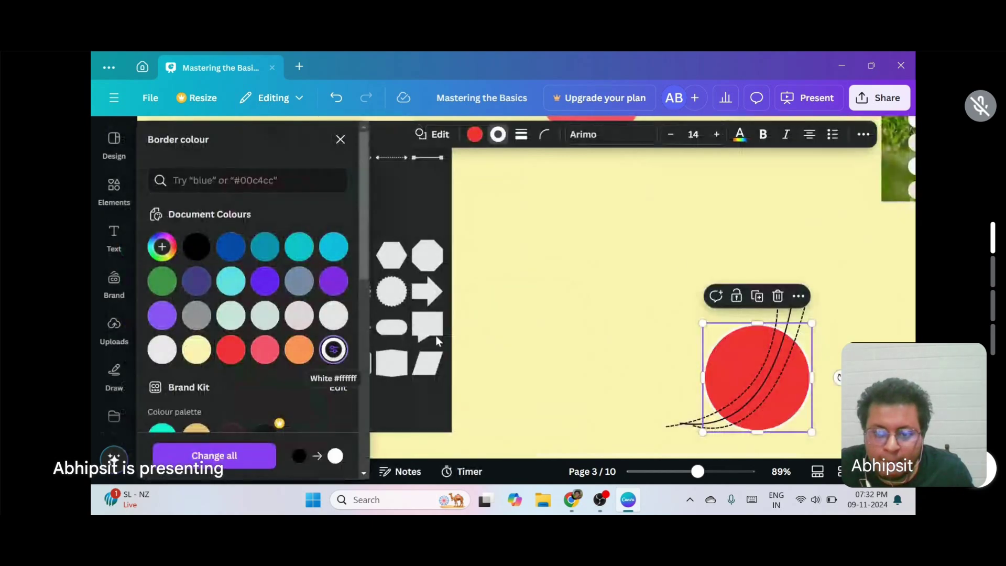
pyautogui.click(677, 256)
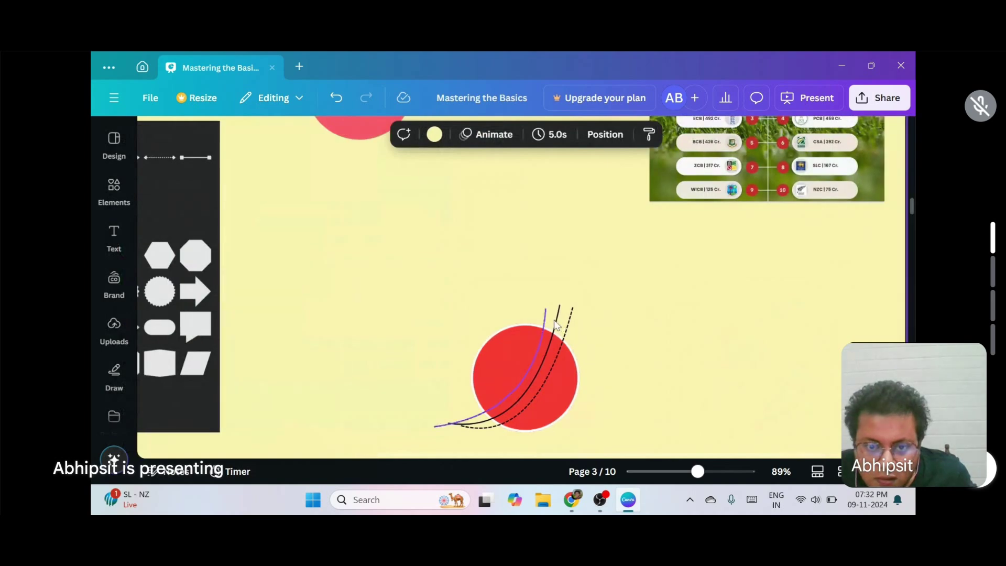
# Step: Recolour the two dashed seam lines of the ball white #ffffff
pyautogui.click(557, 327)
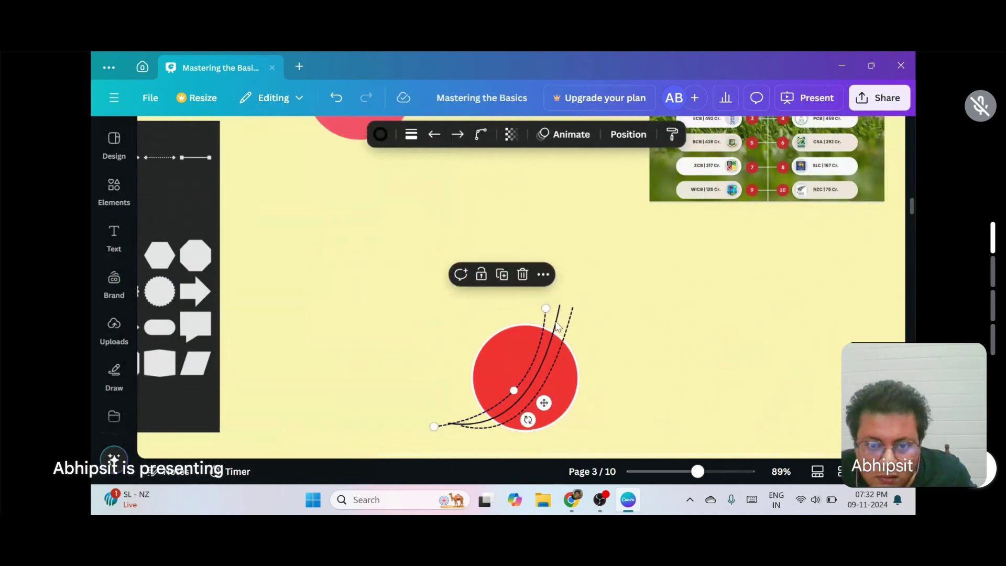
pyautogui.click(382, 135)
pyautogui.click(332, 349)
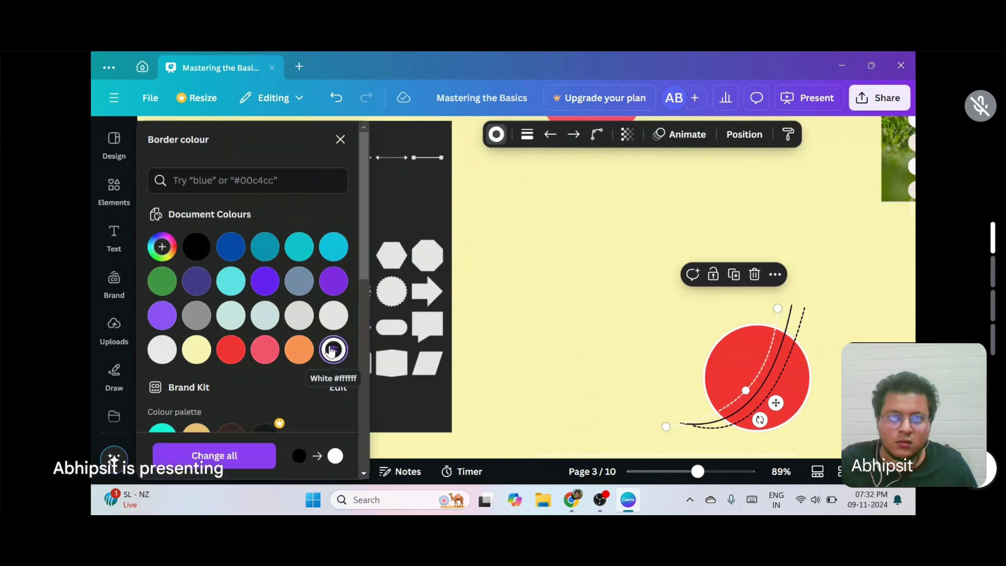
pyautogui.click(884, 262)
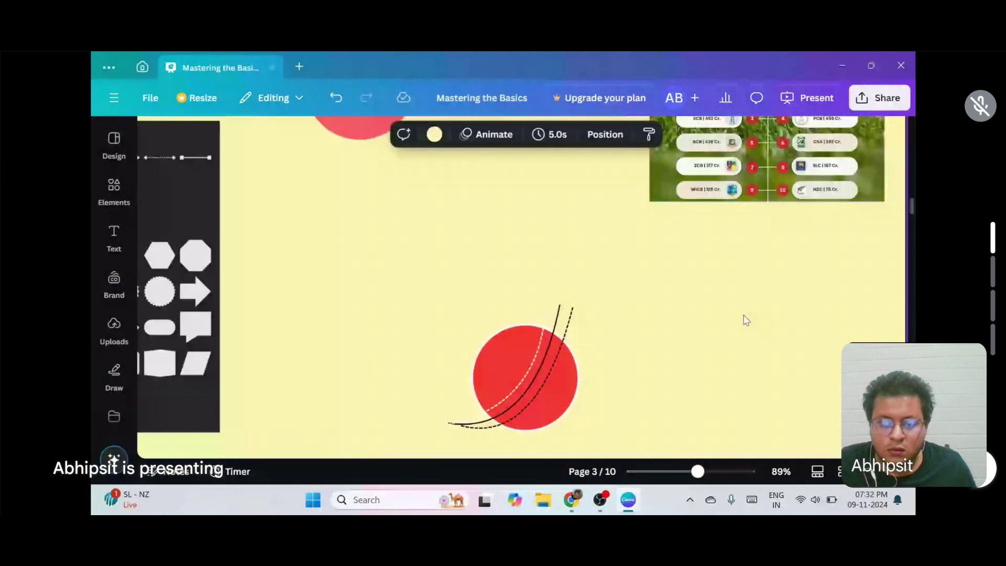
pyautogui.click(571, 322)
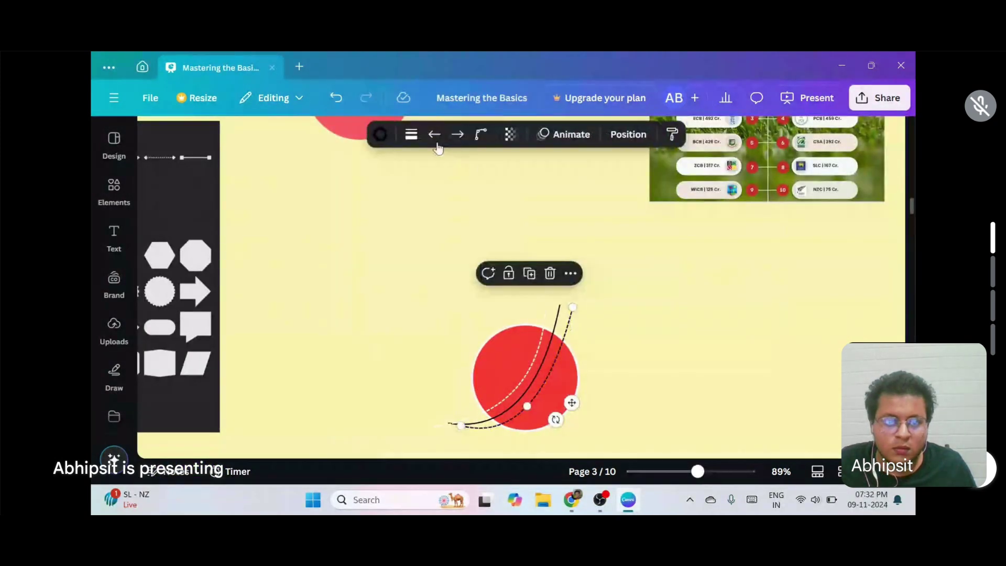
pyautogui.click(381, 137)
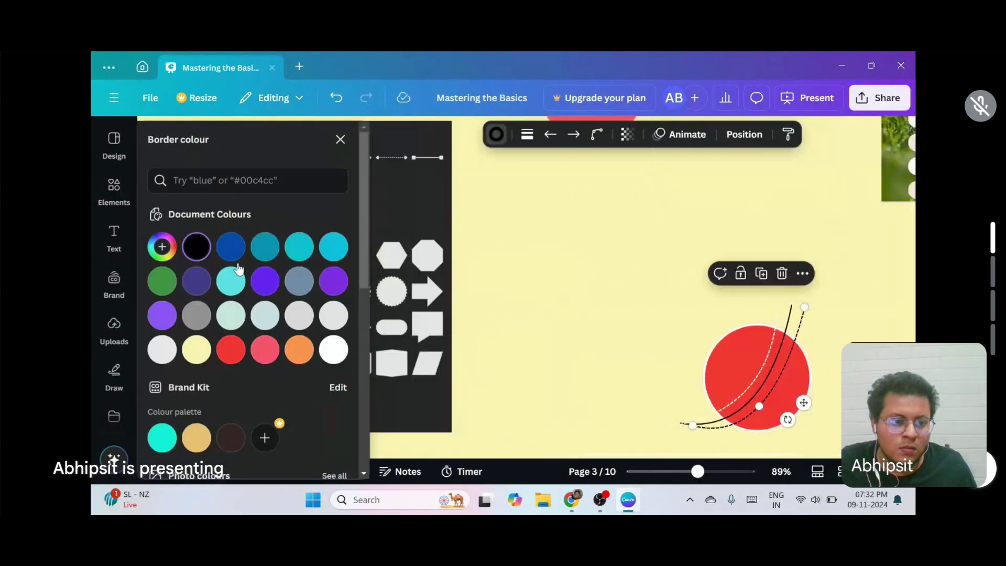
pyautogui.click(333, 349)
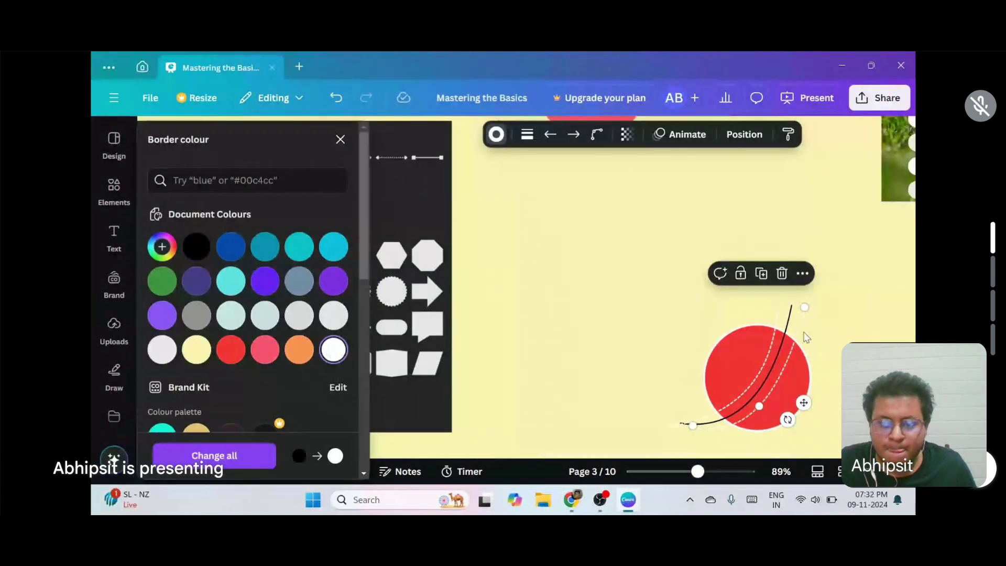
# Step: Recolour the solid centre seam line of the ball white #ffffff
pyautogui.hotkey('ctrl', 'z')
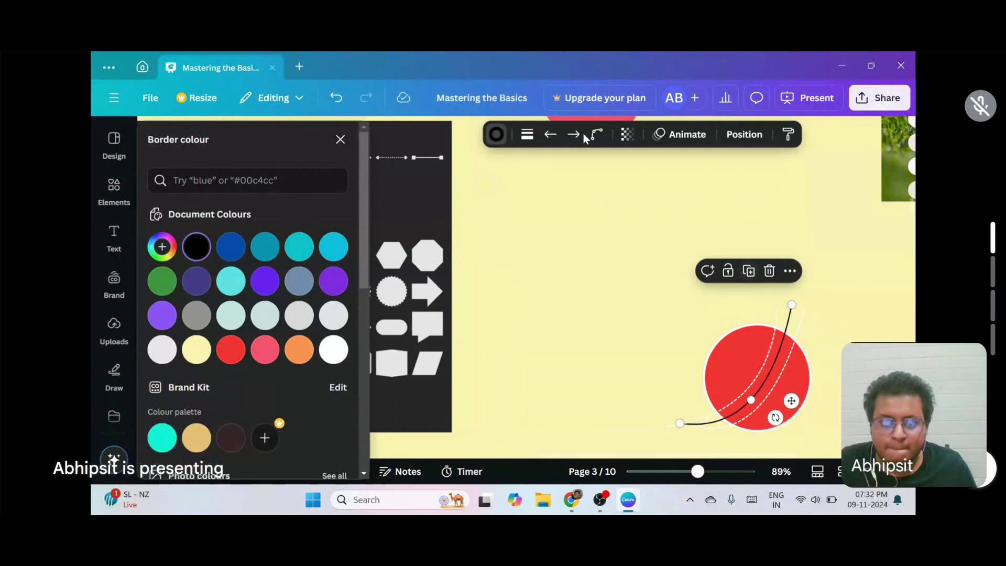
pyautogui.click(496, 134)
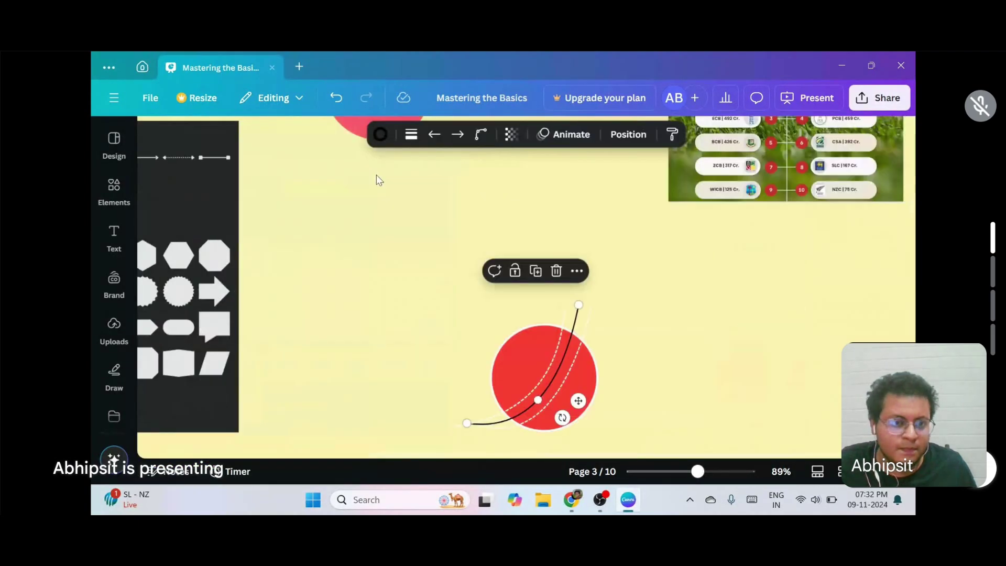
pyautogui.click(383, 136)
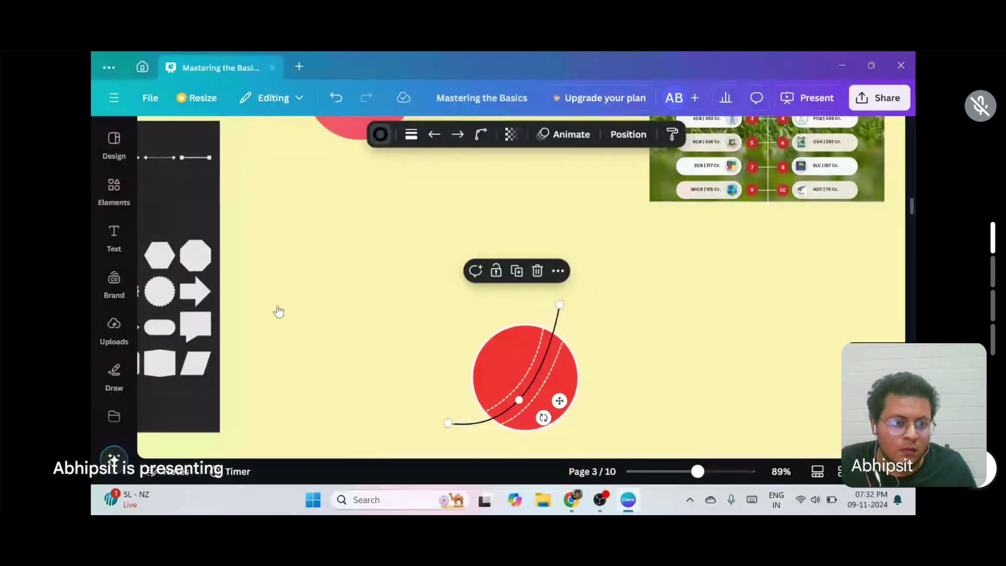
pyautogui.click(333, 350)
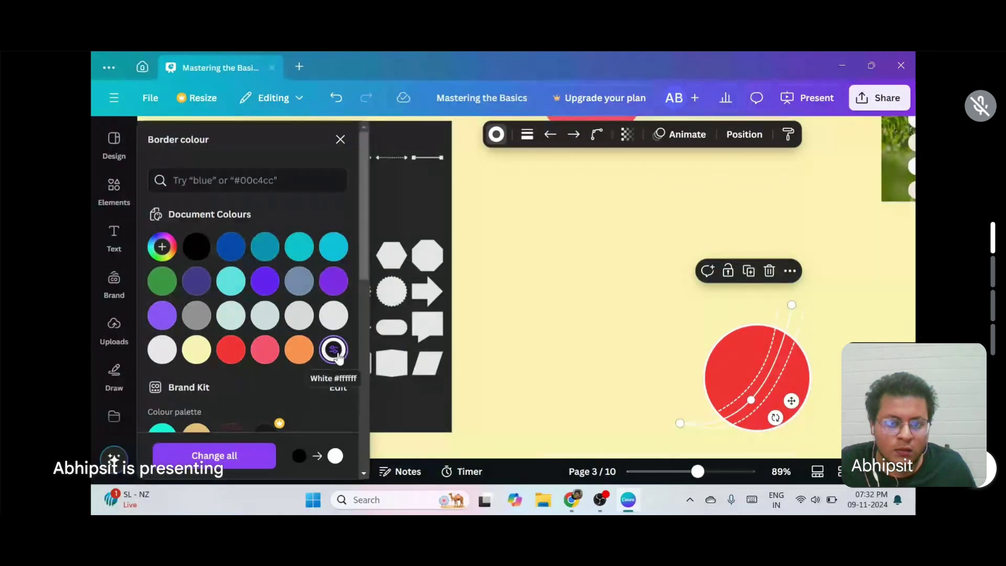
# Step: Change the background colour of page 3 behind the ball to white
pyautogui.click(742, 220)
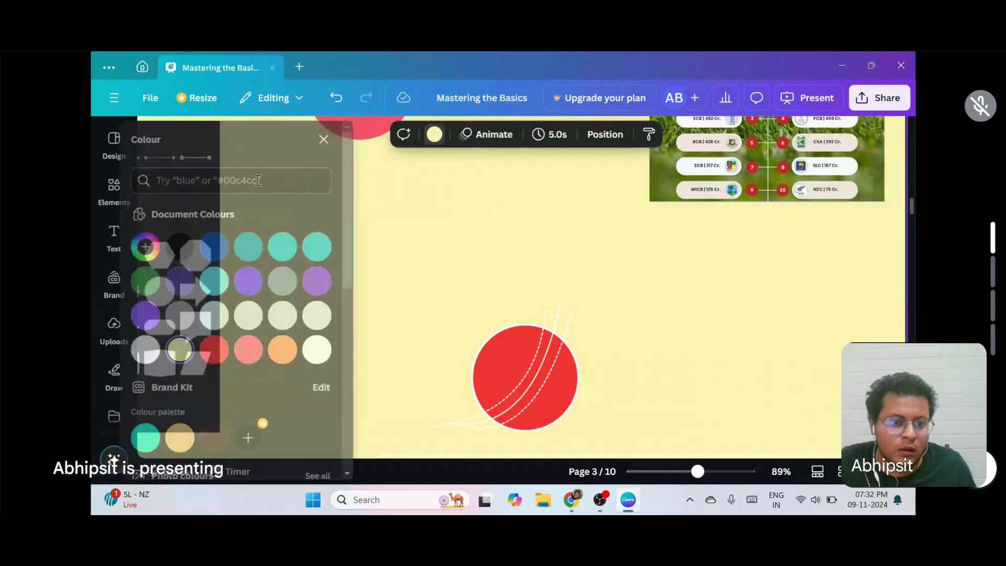
pyautogui.click(333, 349)
pyautogui.scroll(-1, 658, 262)
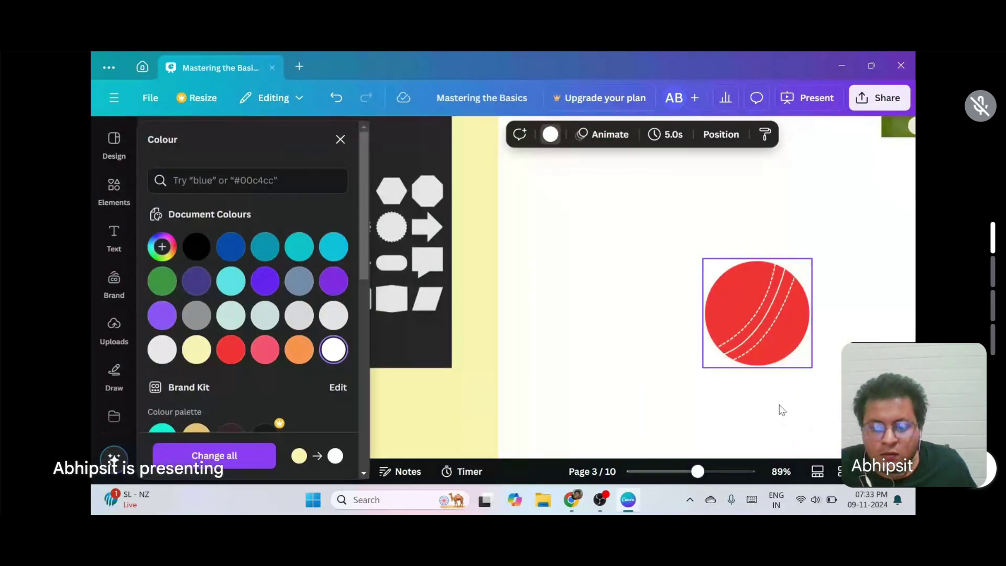
pyautogui.moveTo(697, 472)
pyautogui.mouseDown()
pyautogui.moveTo(677, 472)
pyautogui.moveTo(692, 472)
pyautogui.mouseUp()
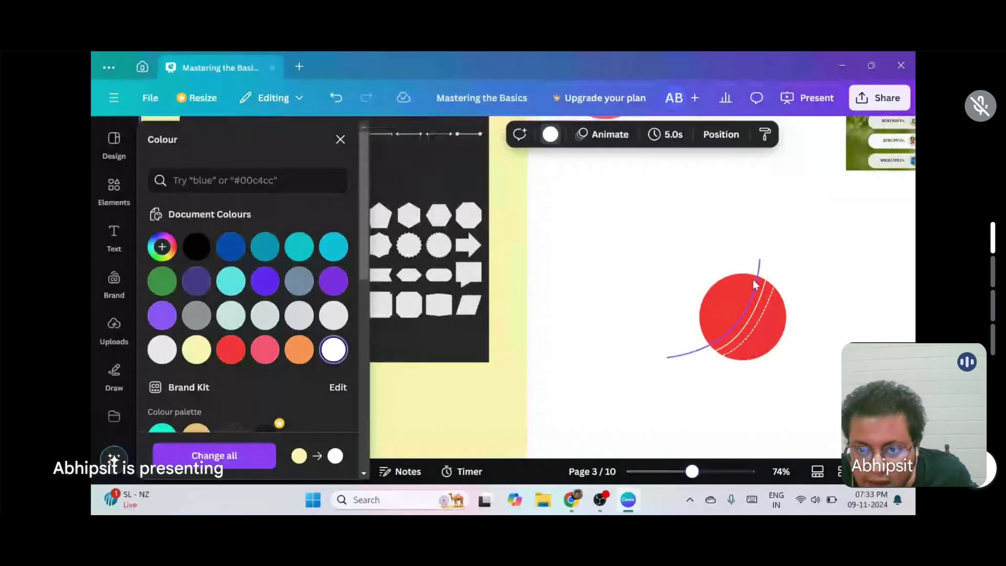
pyautogui.click(752, 280)
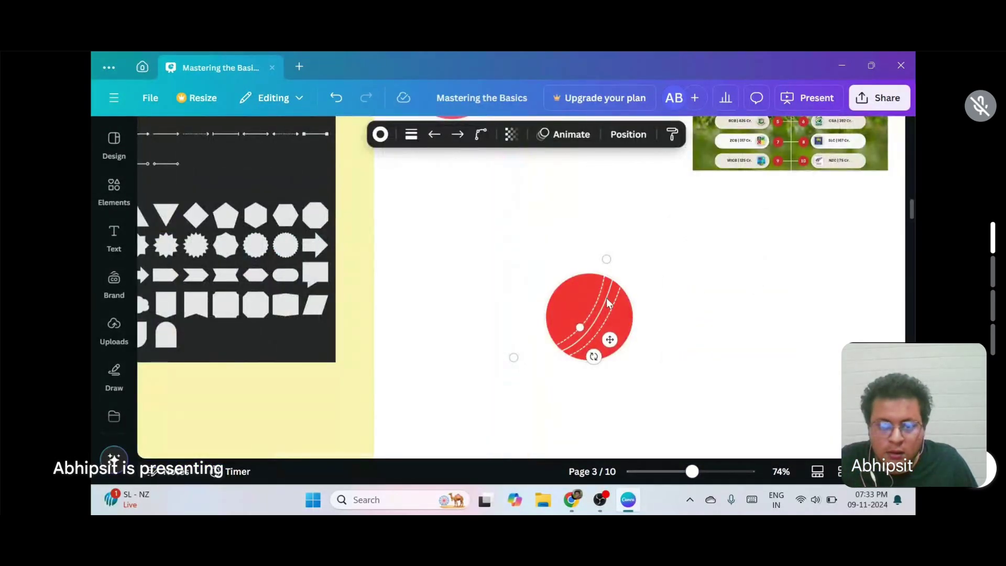
pyautogui.keyDown('shift'); pyautogui.click(600, 326); pyautogui.keyUp('shift')
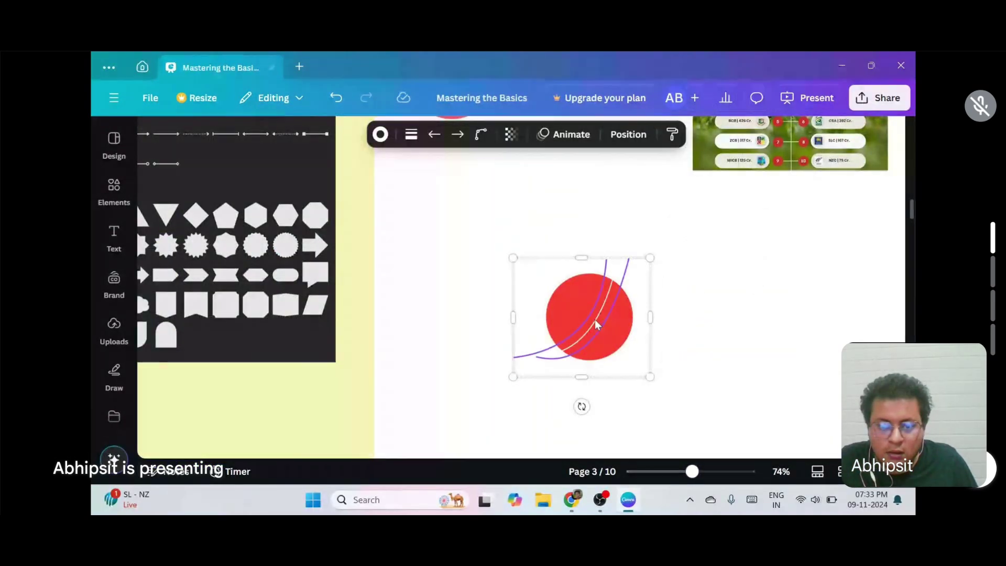
pyautogui.click(617, 271)
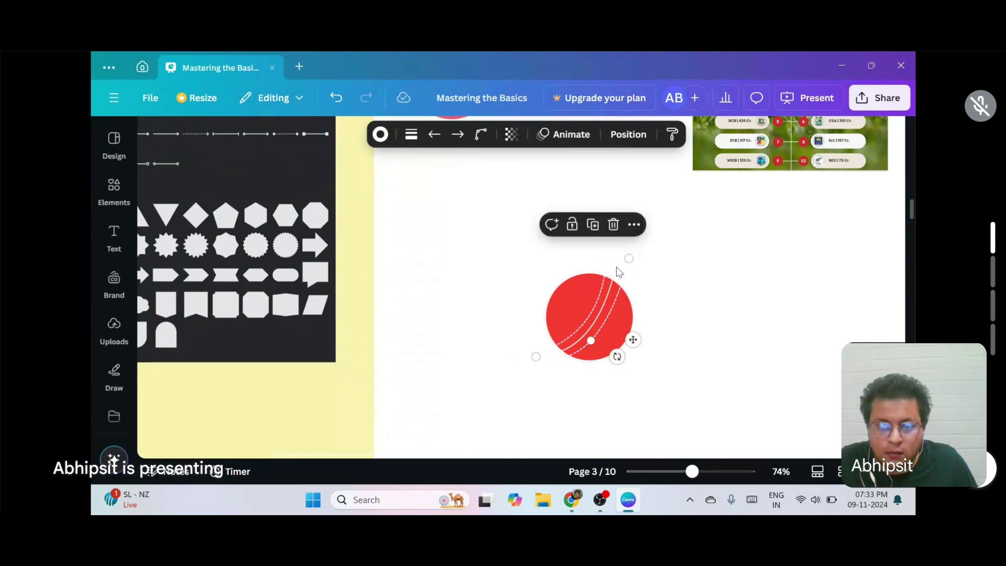
pyautogui.click(606, 311)
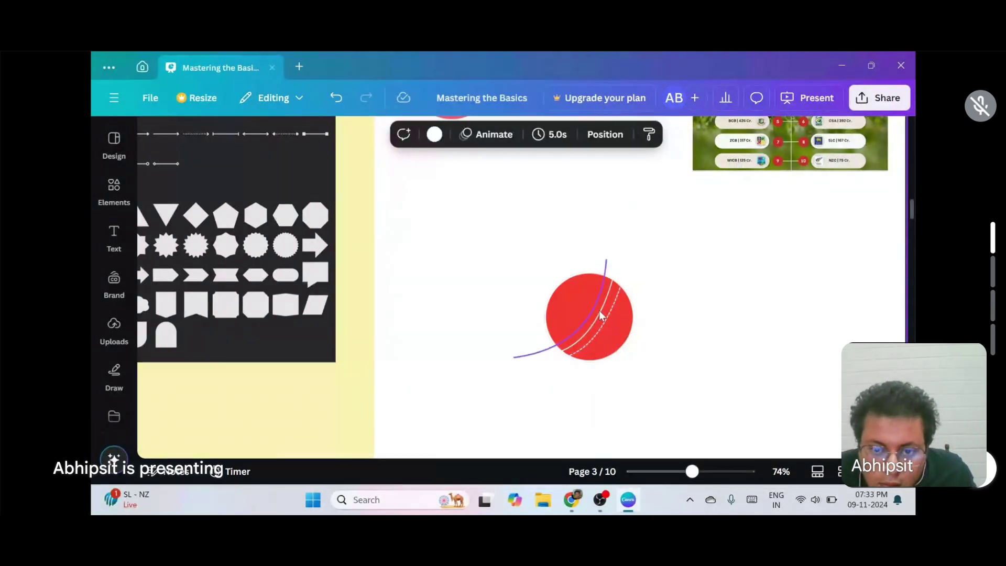
# Step: Group the red circle with its three seam lines into one ball object
pyautogui.moveTo(692, 471); pyautogui.dragTo(705, 471)
pyautogui.click(654, 313)
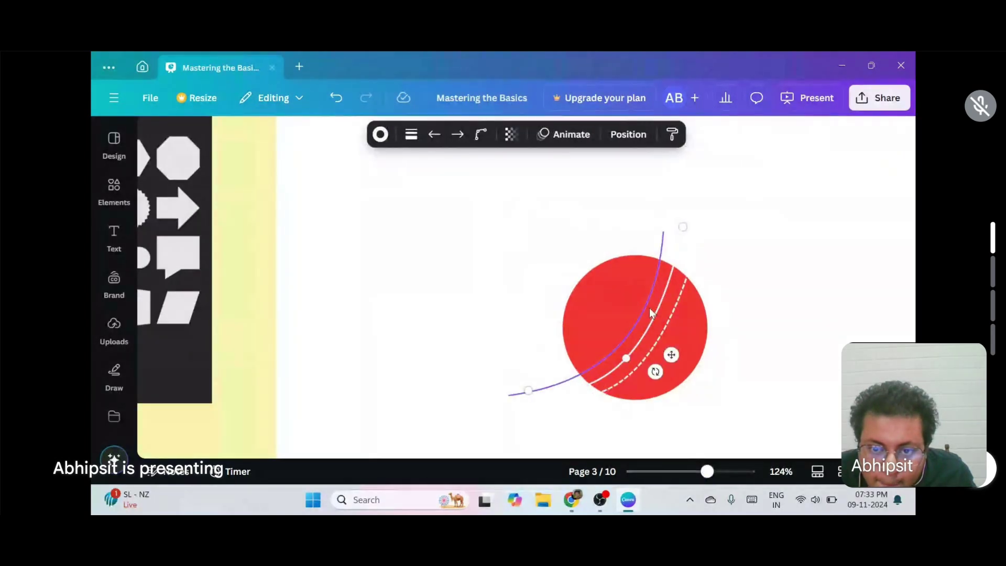
pyautogui.keyDown('shift'); pyautogui.click(618, 295); pyautogui.keyUp('shift')
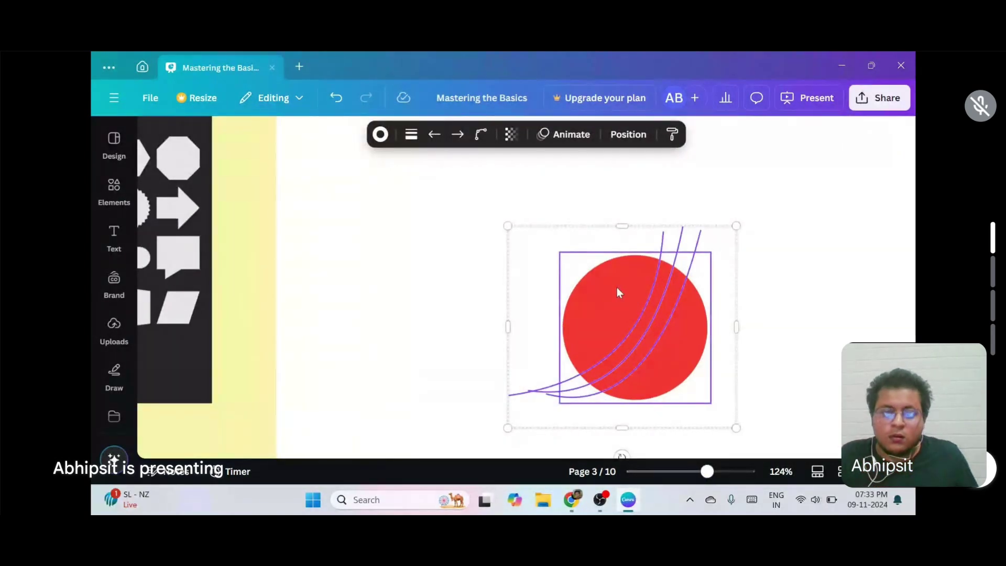
pyautogui.click(591, 200)
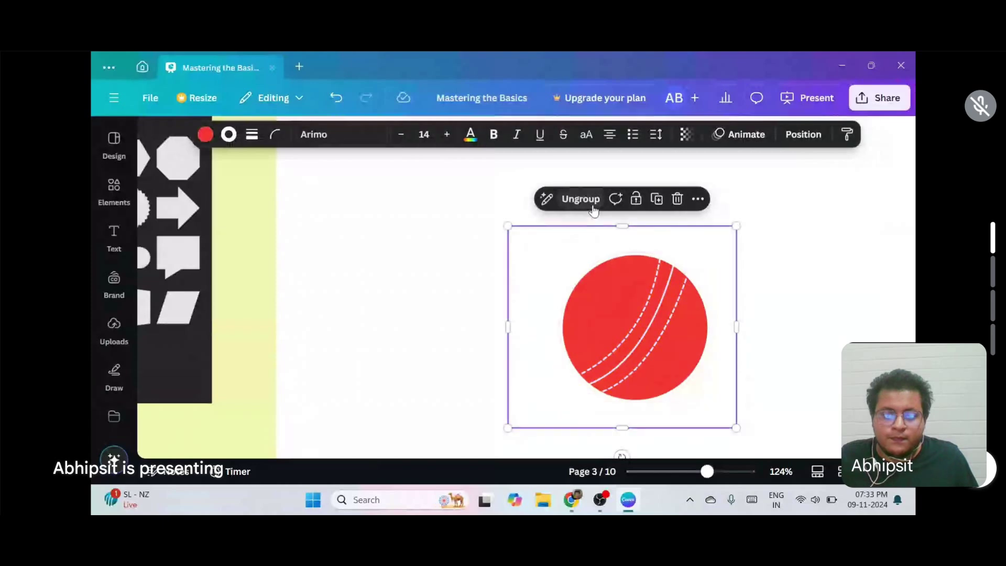
pyautogui.click(836, 347)
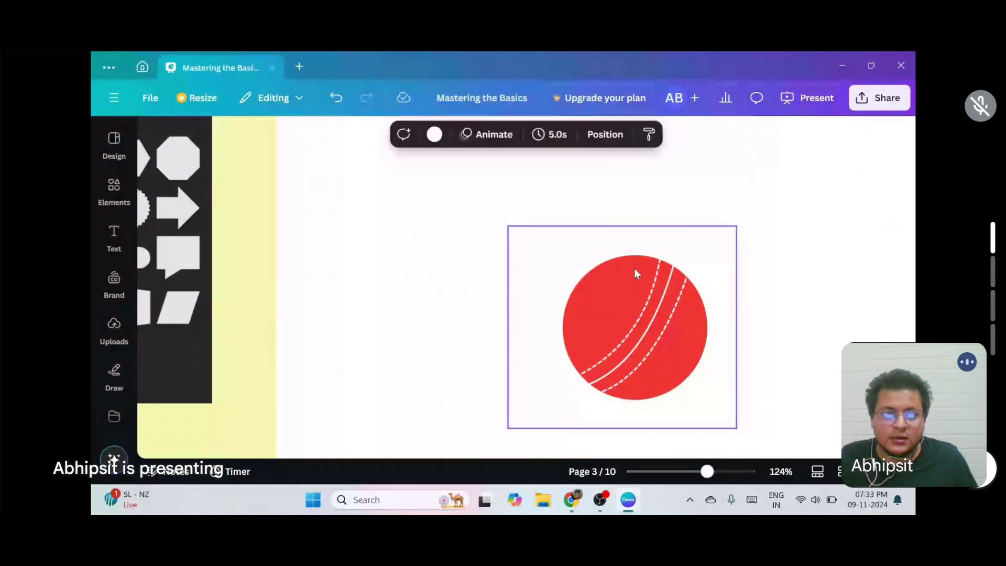
# Step: Move the grouped cricket ball slightly up and to the right on page 3, leaving it deselected
pyautogui.moveTo(634, 268); pyautogui.dragTo(641, 249)
pyautogui.press('Delete')
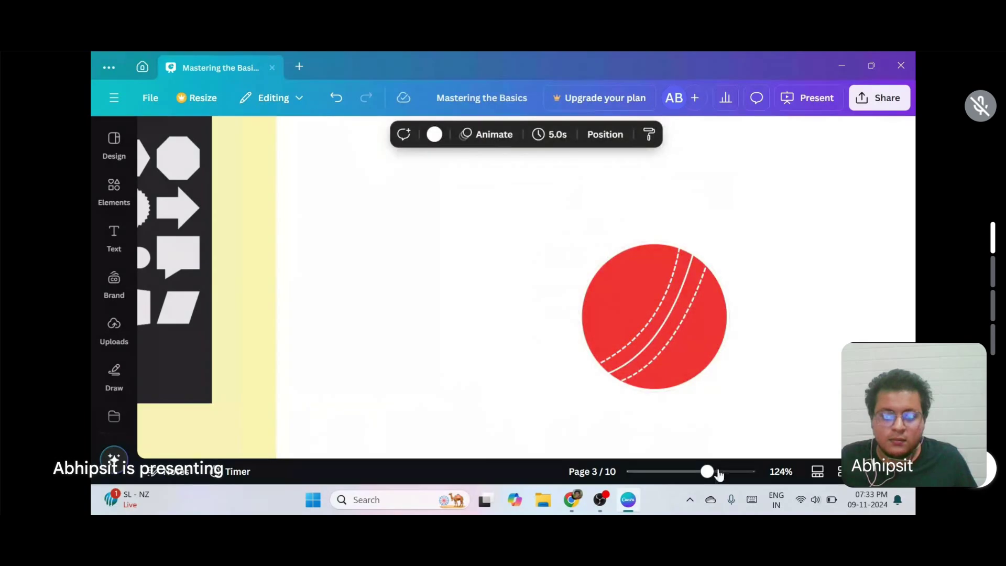
pyautogui.moveTo(709, 473); pyautogui.dragTo(690, 472)
pyautogui.hotkey('ctrl', 'z')
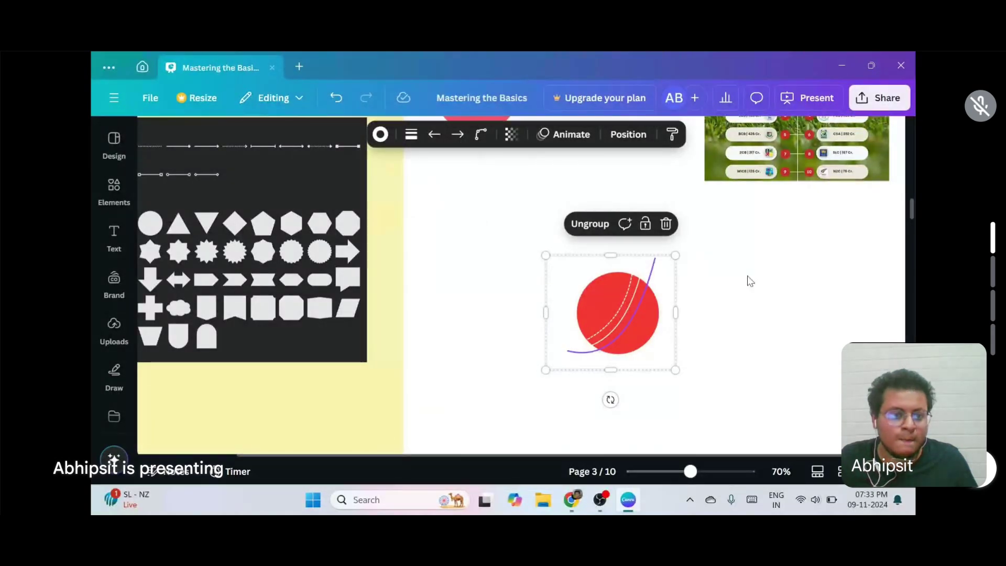
pyautogui.press('Delete')
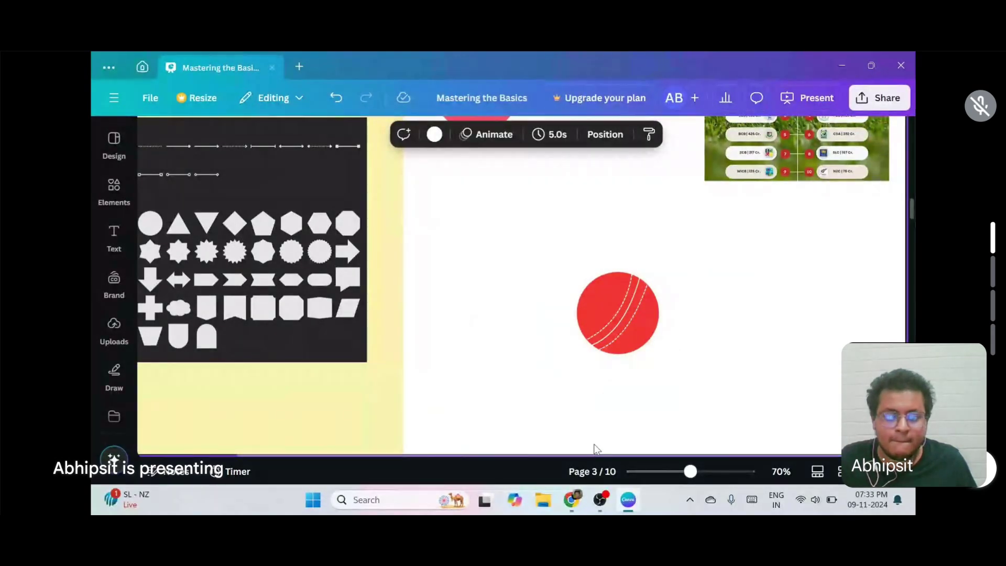
pyautogui.moveTo(688, 474); pyautogui.dragTo(675, 473)
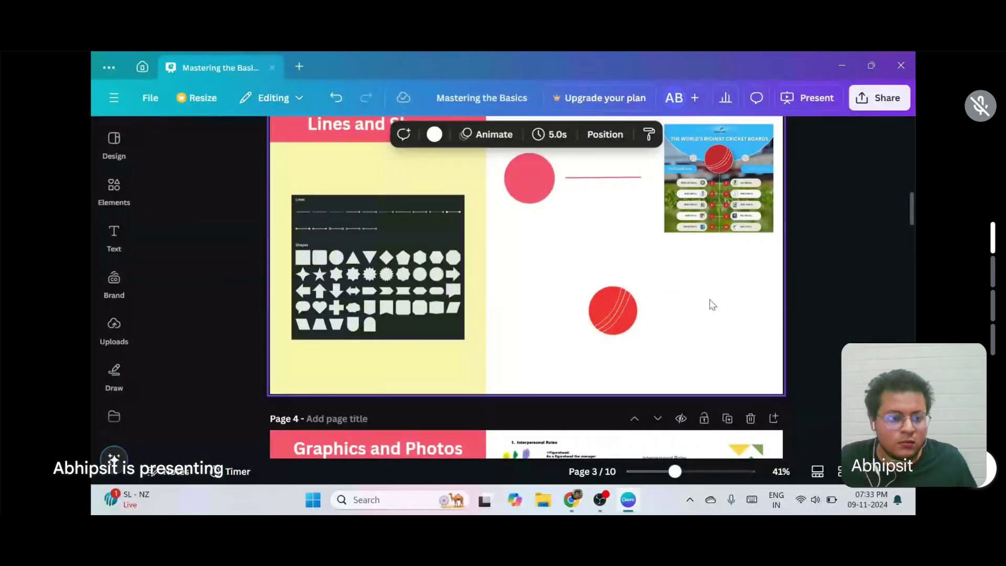
# Step: Present the design full screen from page 3 and advance to the Graphics and Photos slide
pyautogui.press('F11')
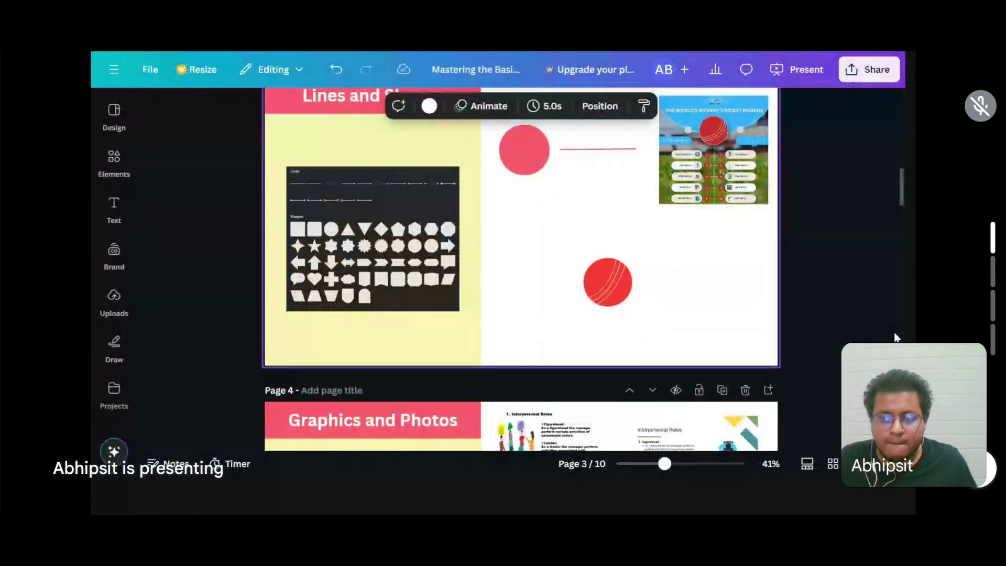
pyautogui.hotkey('ctrl', 'alt', 'p')
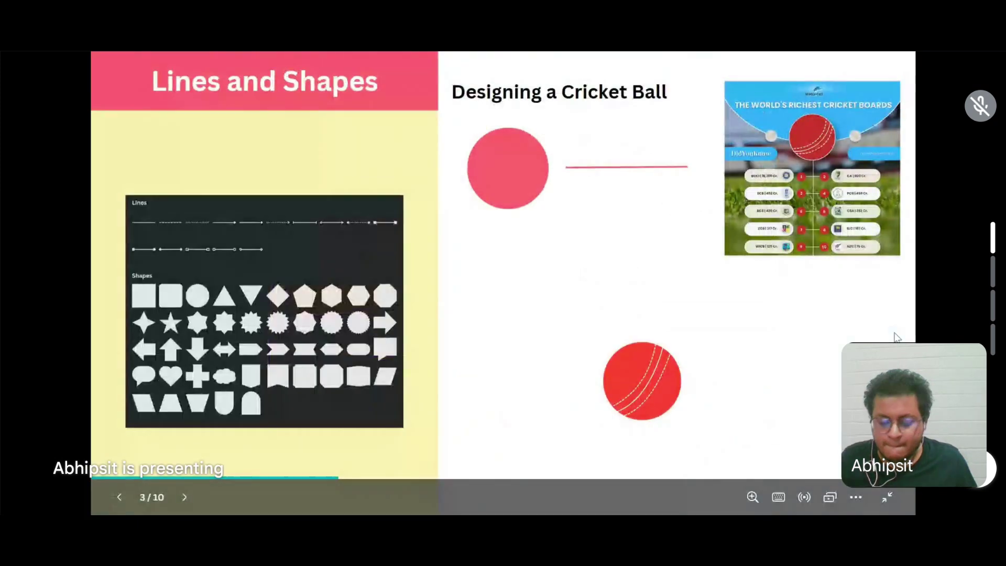
pyautogui.press('Right')
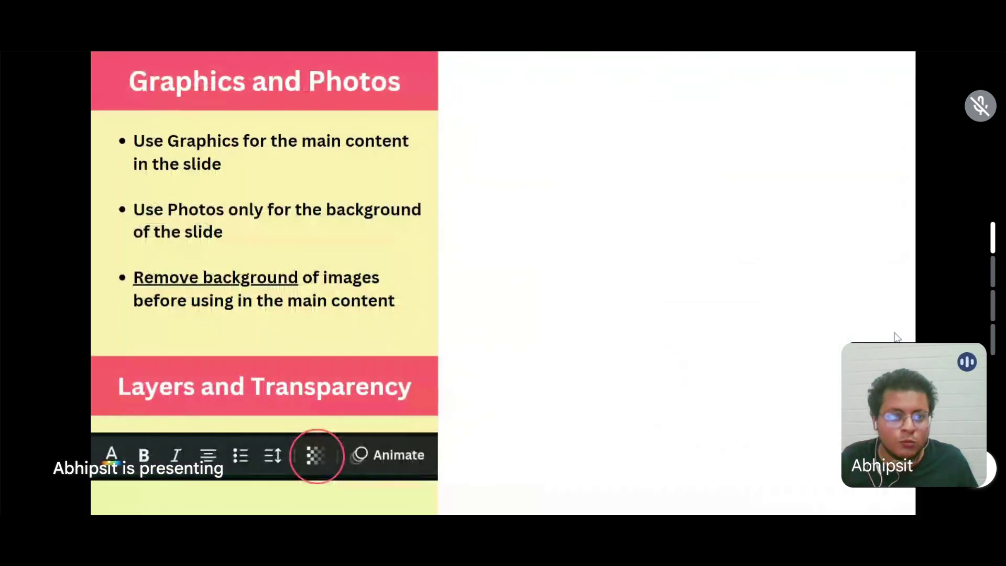
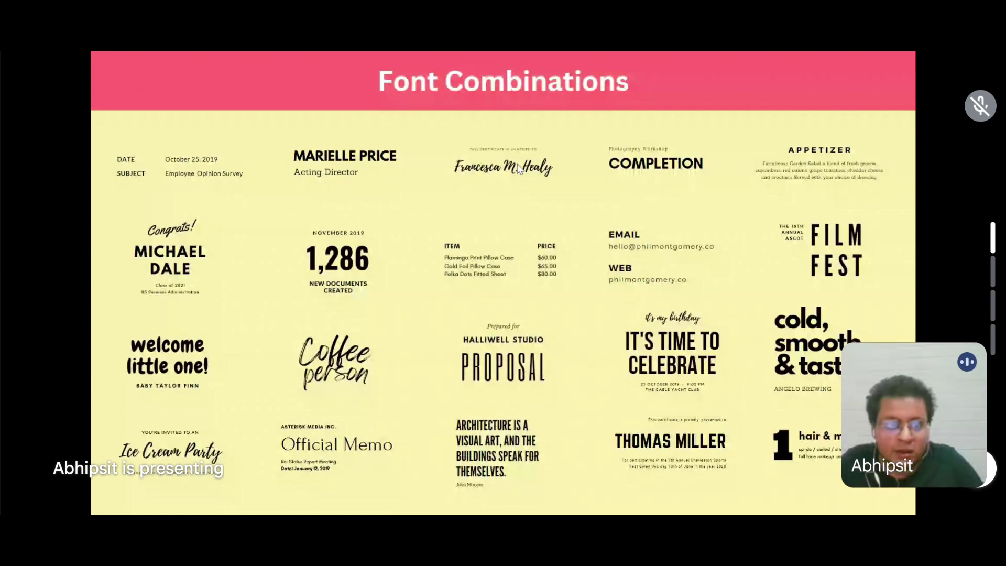
# Step: Leave the presentation at the Font Combinations page and browse the text library down to its font combinations
pyautogui.press('Escape')
pyautogui.click(516, 163)
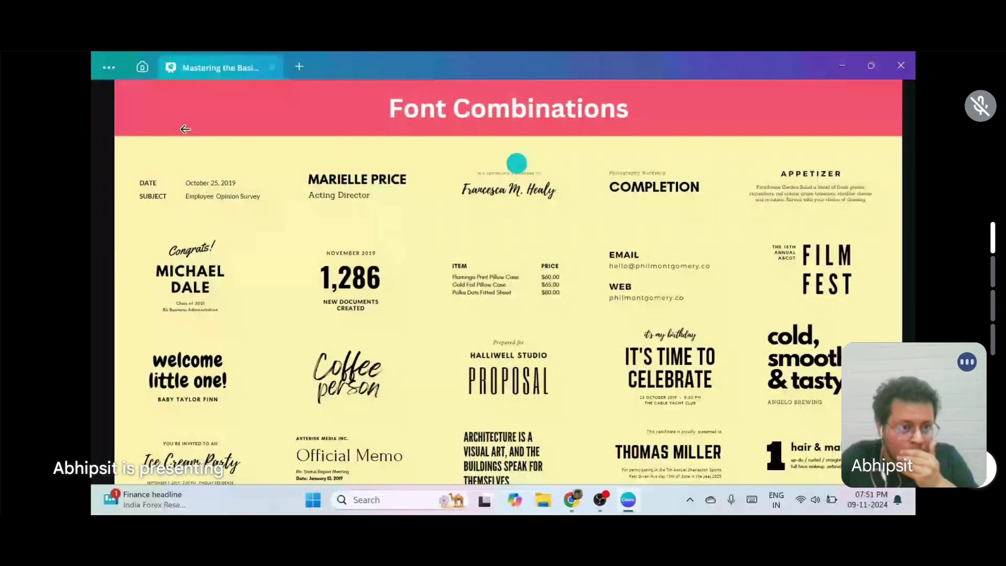
pyautogui.press('Escape')
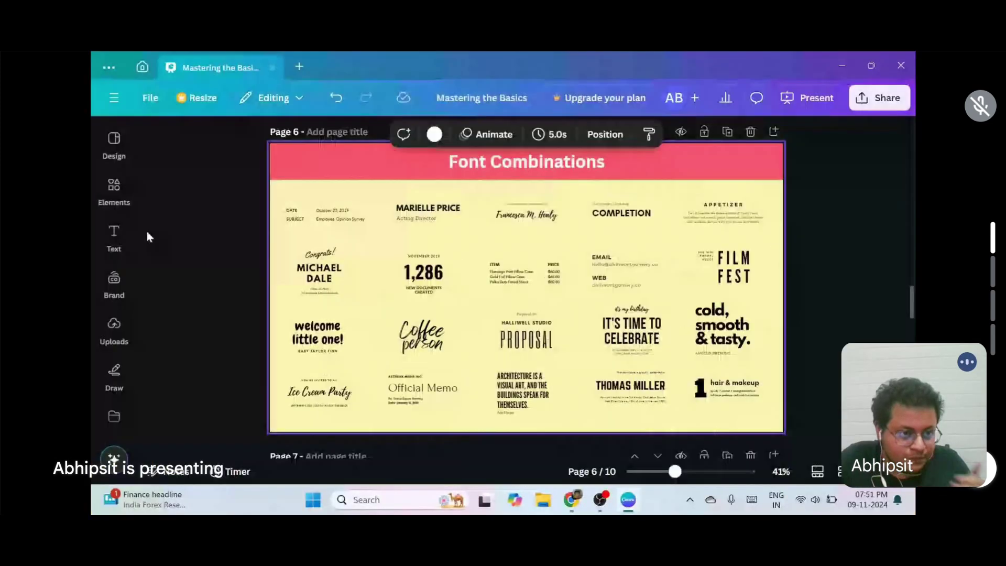
pyautogui.click(114, 233)
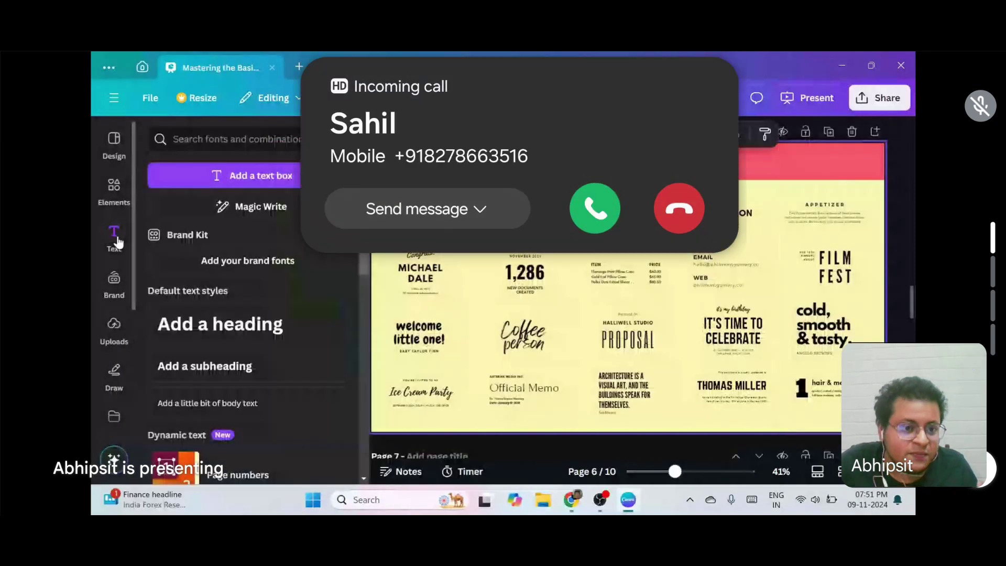
pyautogui.click(427, 209)
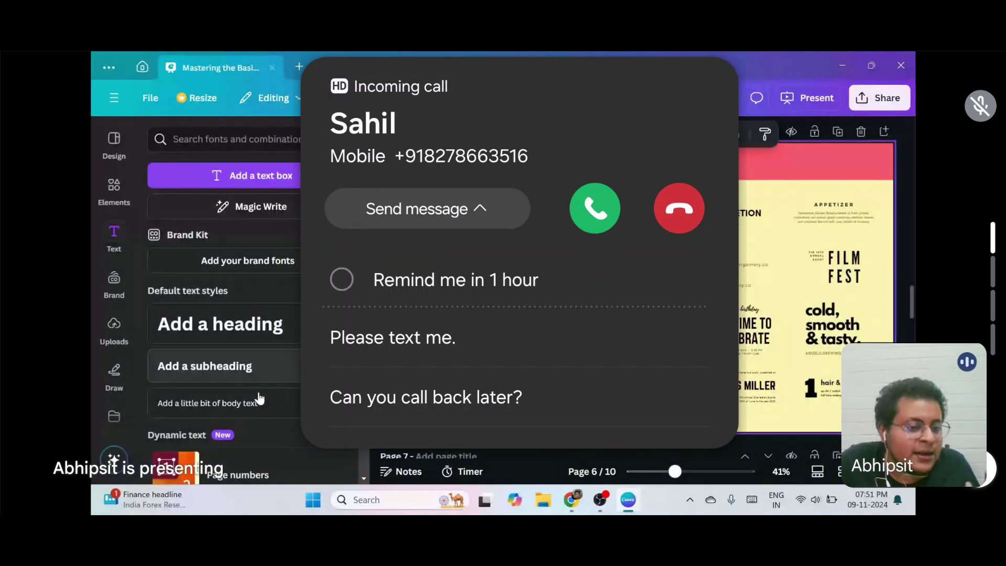
pyautogui.scroll(-2, 519, 345)
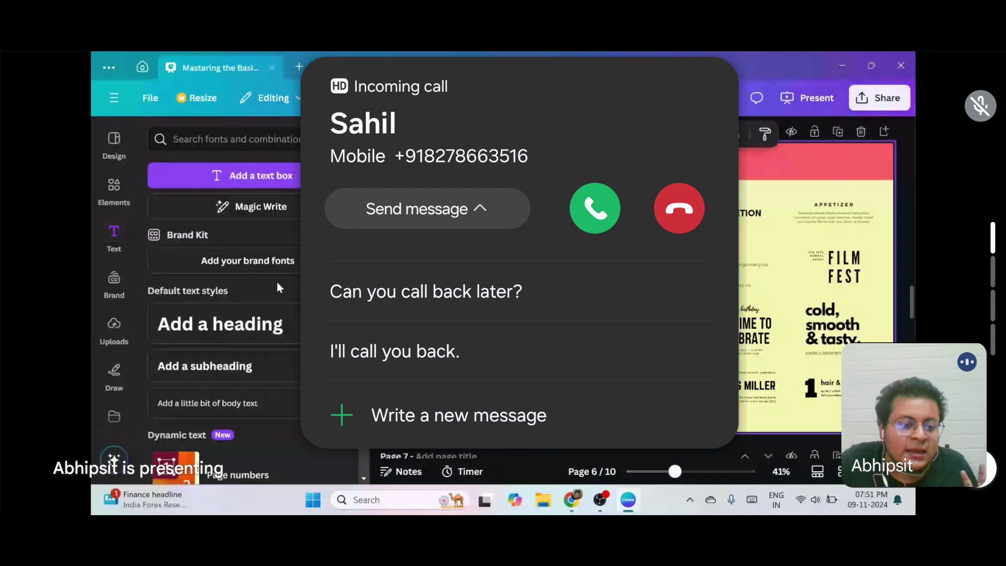
pyautogui.scroll(-8, 277, 285)
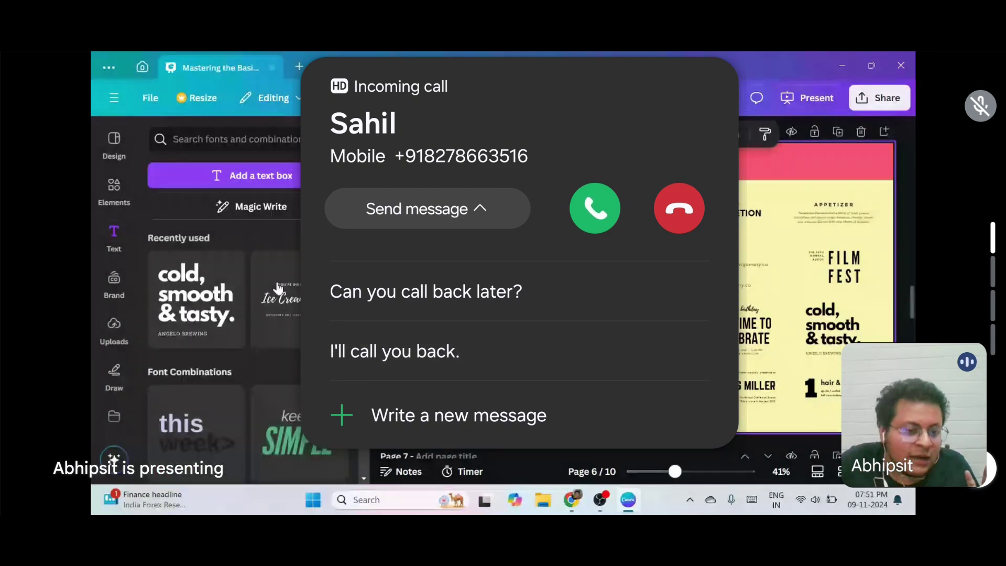
# Step: Browse further down the text library's font combinations and close the library
pyautogui.scroll(-10, 278, 287)
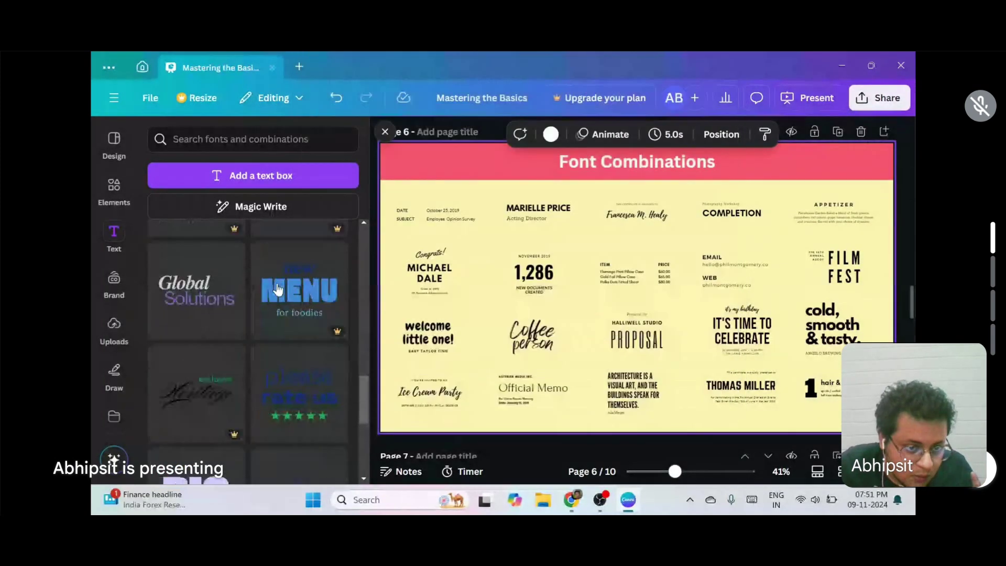
pyautogui.scroll(-3, 277, 288)
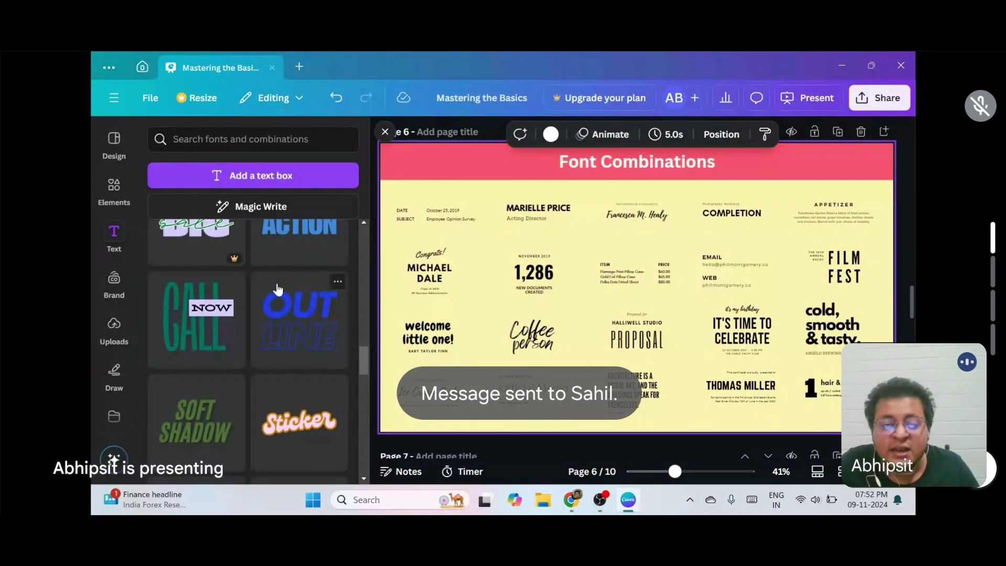
pyautogui.scroll(-3, 278, 288)
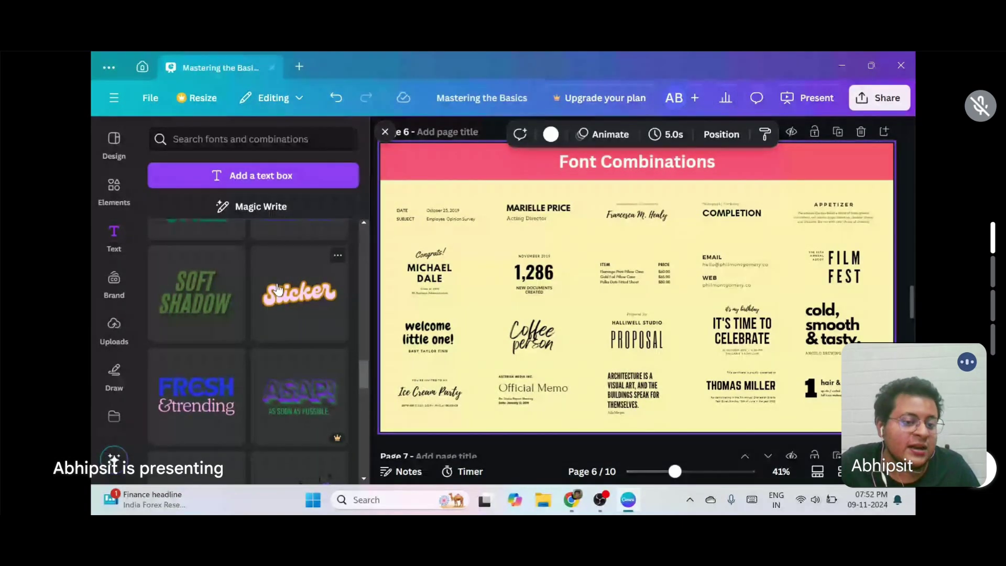
pyautogui.scroll(-5, 274, 287)
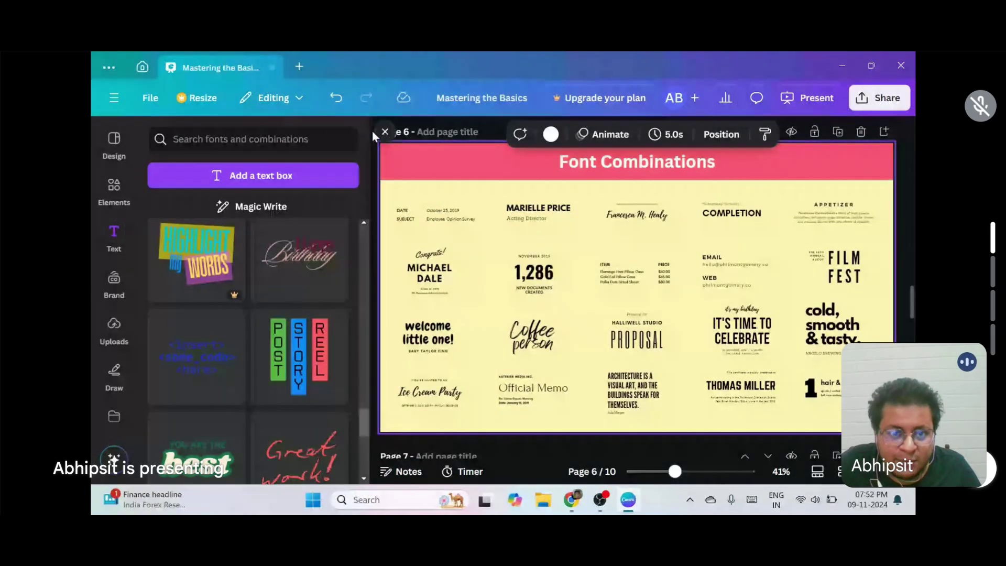
pyautogui.click(385, 133)
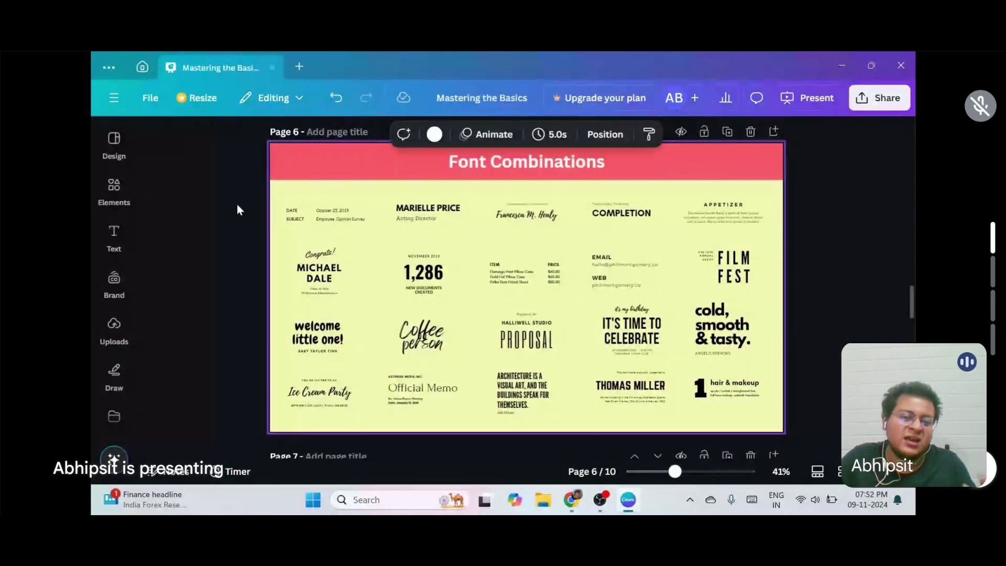
pyautogui.click(115, 237)
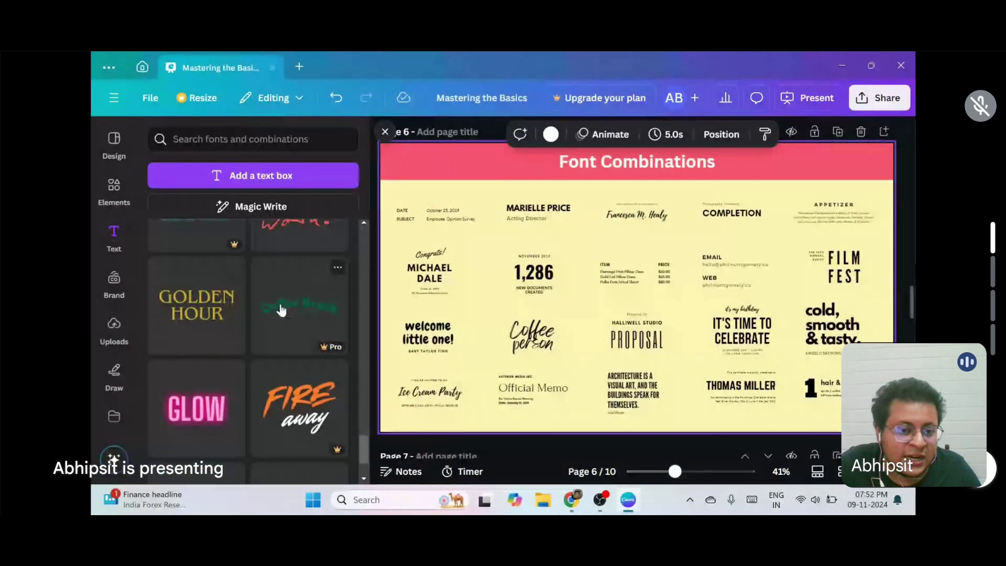
pyautogui.scroll(-5, 282, 310)
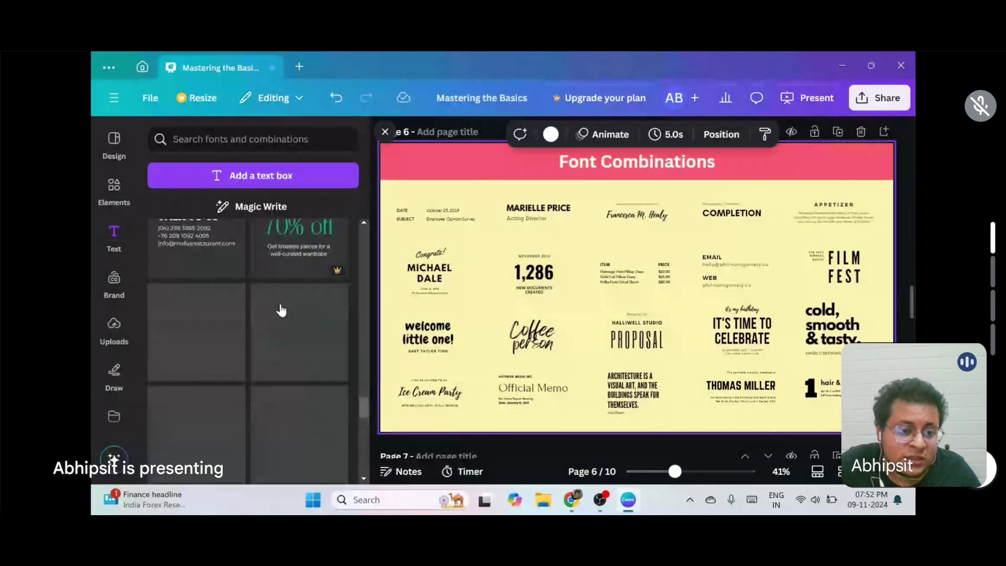
pyautogui.scroll(-2, 282, 309)
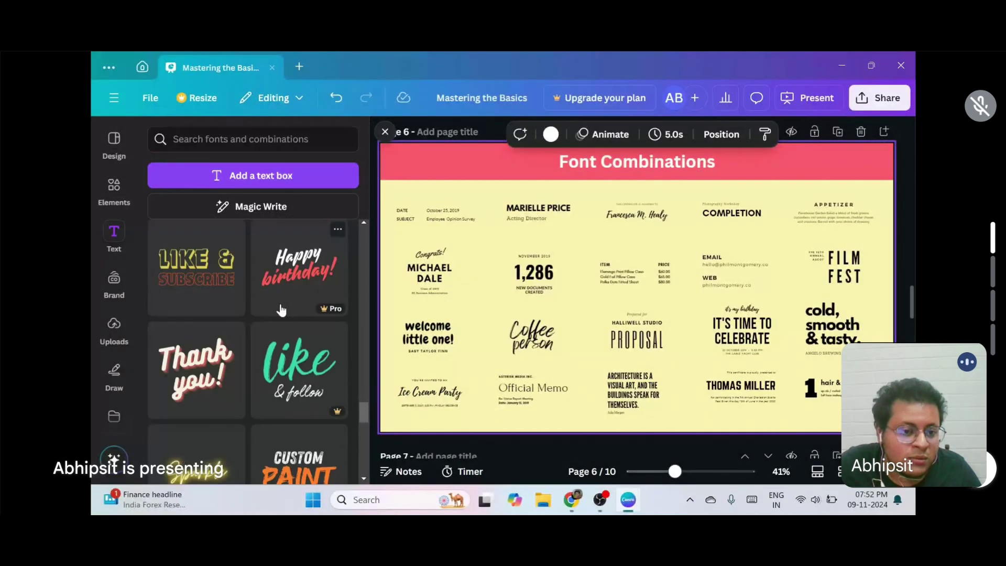
pyautogui.click(385, 132)
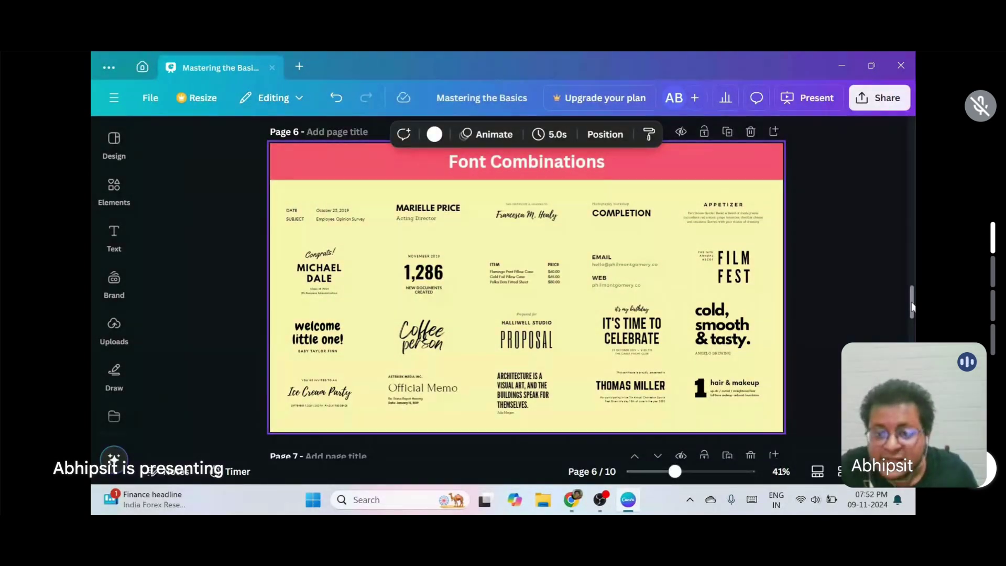
# Step: Look back through the deck to the title page and return to the Font Combinations page
pyautogui.scroll(3, 909, 166)
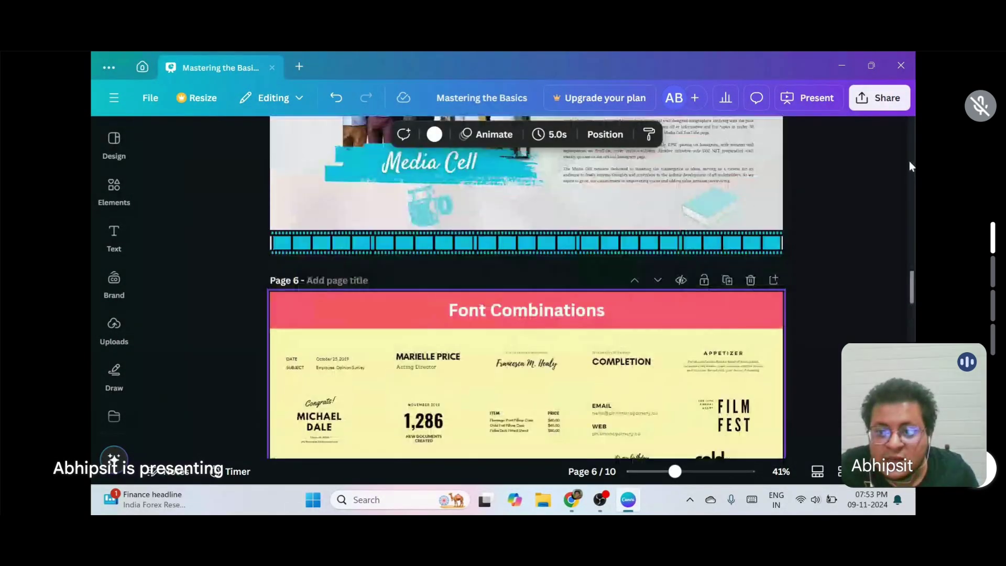
pyautogui.scroll(5, 909, 152)
pyautogui.scroll(15, 909, 120)
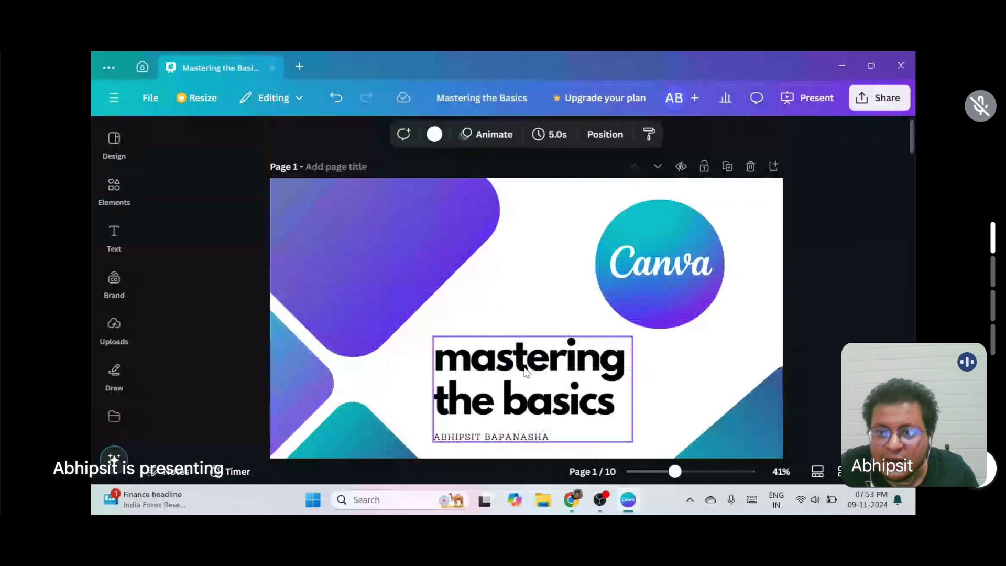
pyautogui.moveTo(912, 150); pyautogui.dragTo(819, 316)
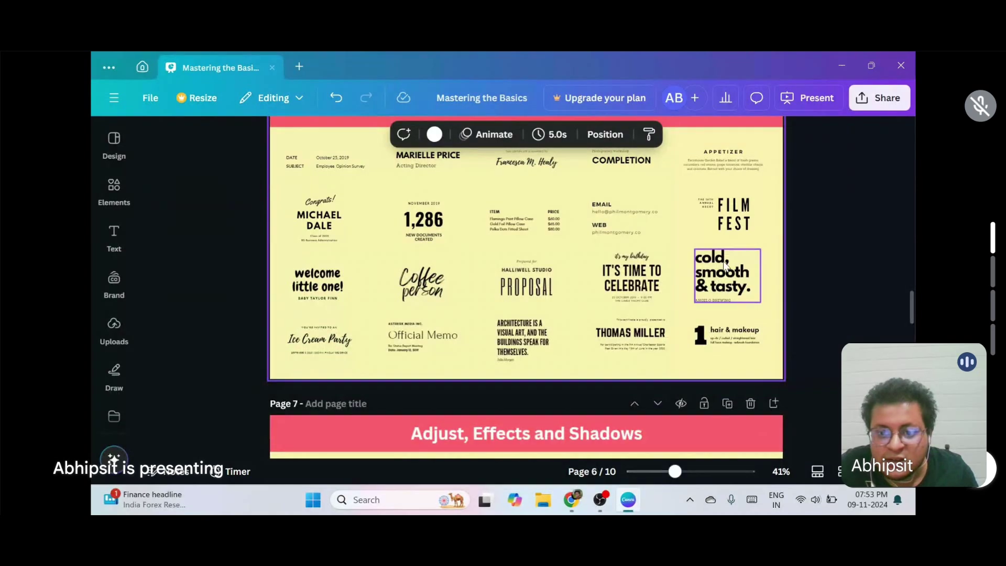
pyautogui.scroll(2, 735, 283)
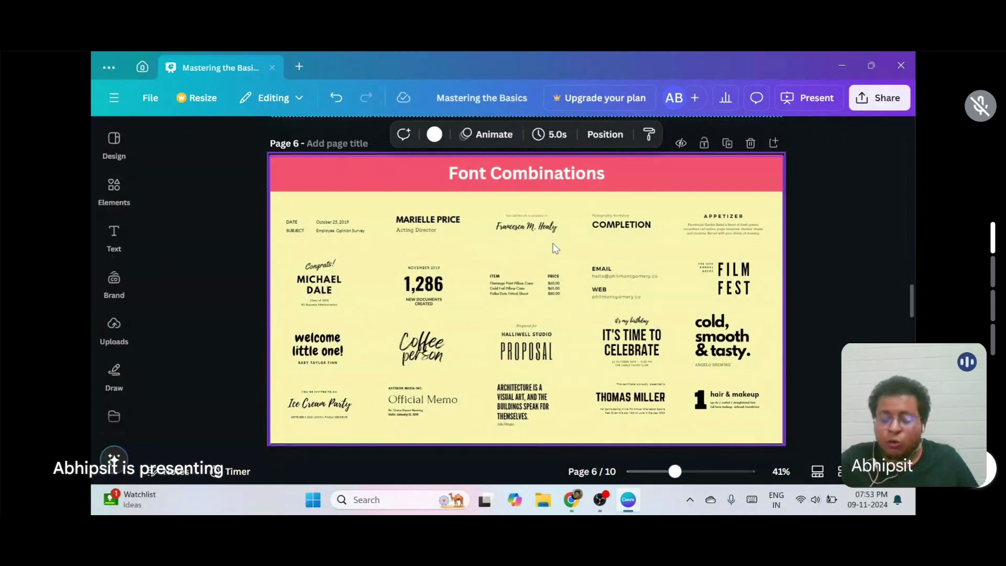
# Step: Revisit the text library and open the font list for the "Font Combinations" heading on page 6
pyautogui.click(118, 237)
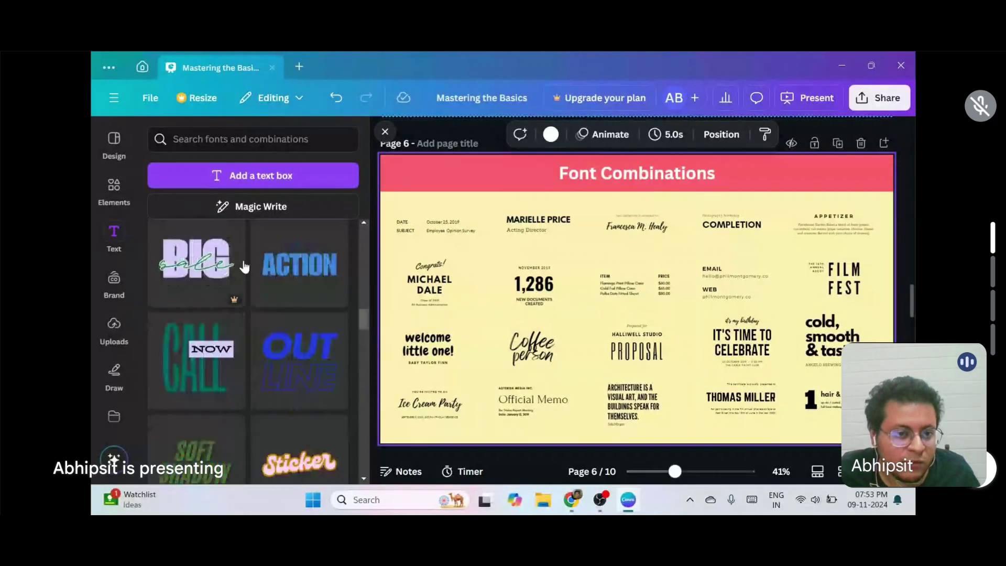
pyautogui.scroll(5, 244, 267)
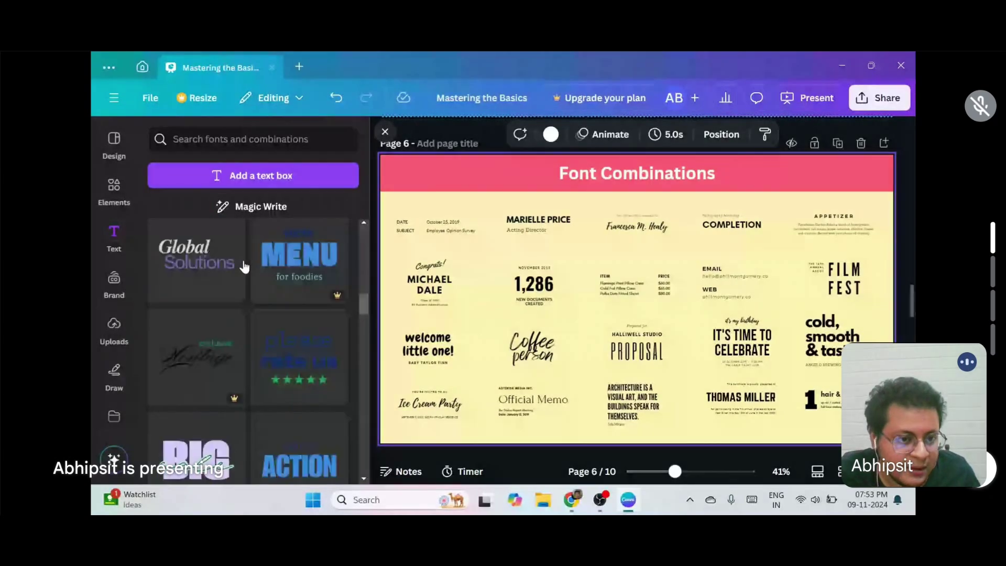
pyautogui.click(582, 175)
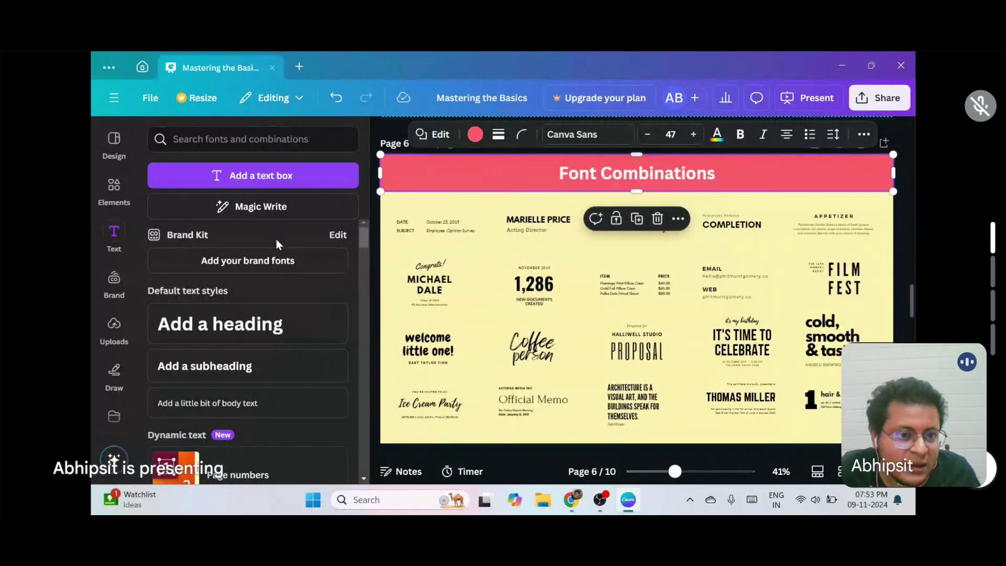
pyautogui.scroll(1, 581, 234)
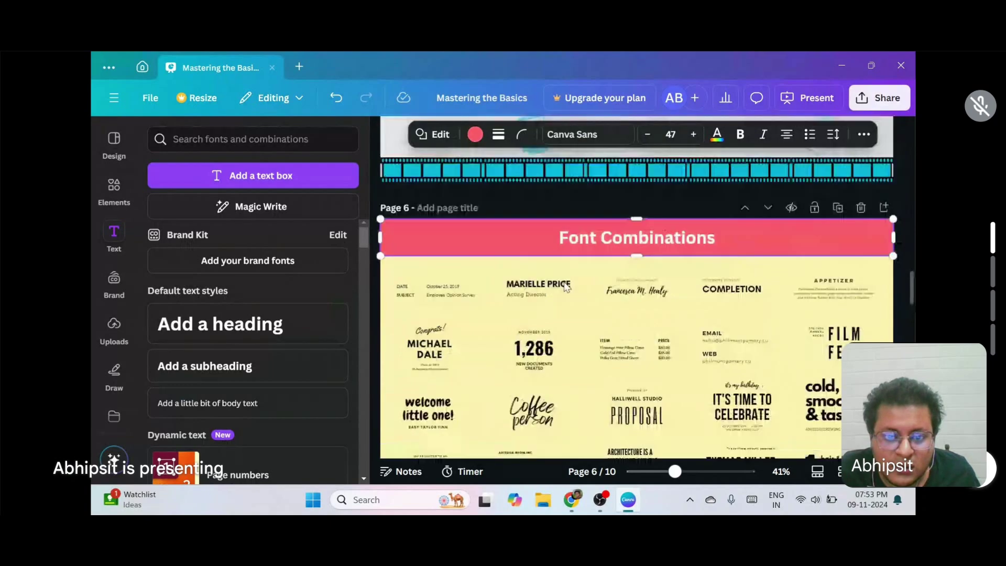
pyautogui.click(585, 238)
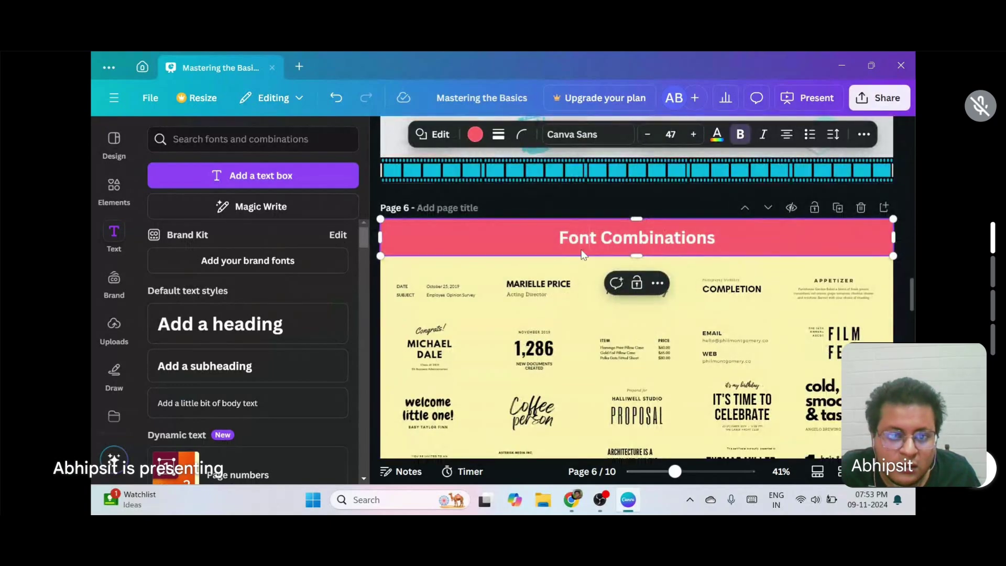
pyautogui.click(596, 136)
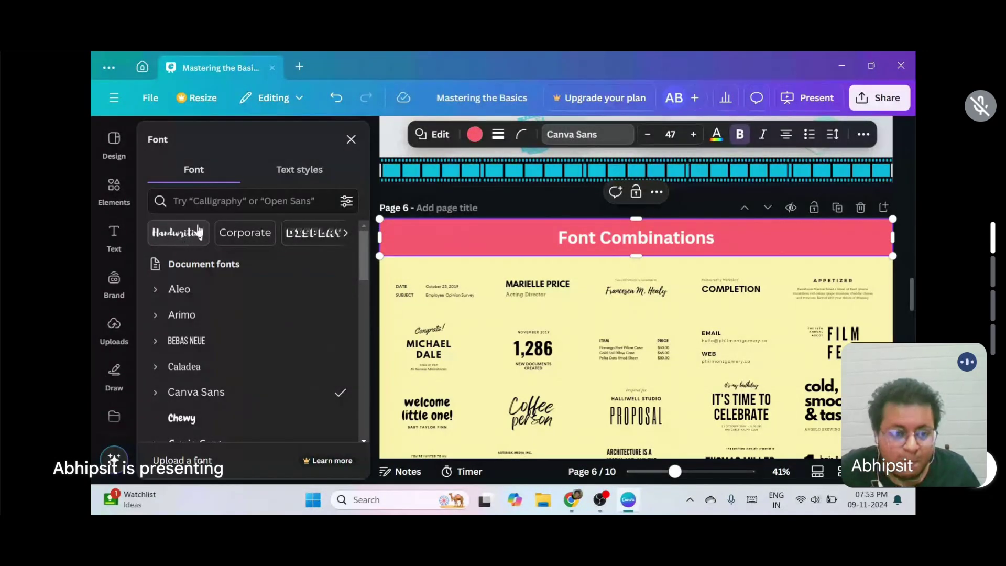
# Step: Look at the fonts in the Corporate and Headings categories, returning to the full font list
pyautogui.click(237, 234)
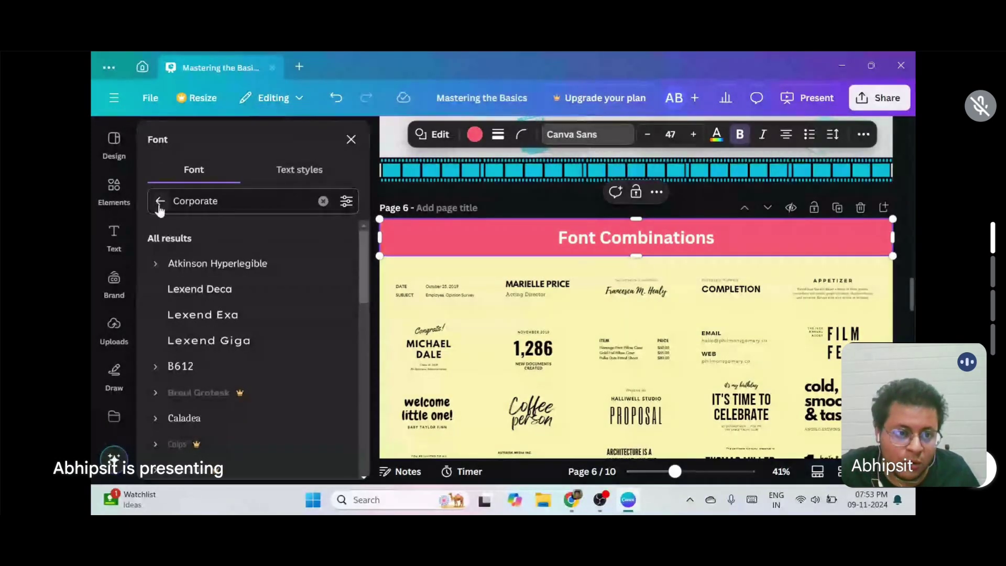
pyautogui.click(159, 204)
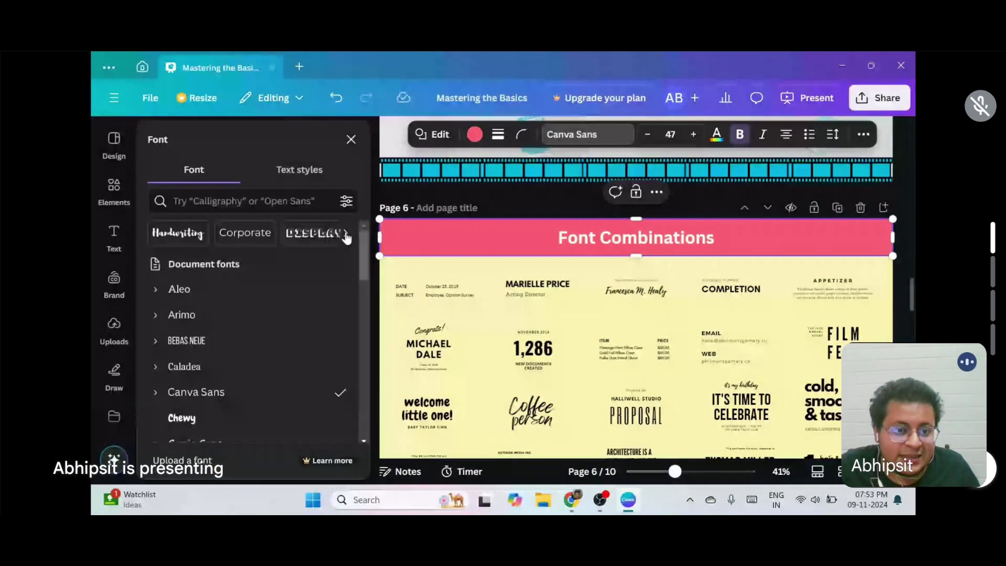
pyautogui.click(346, 234)
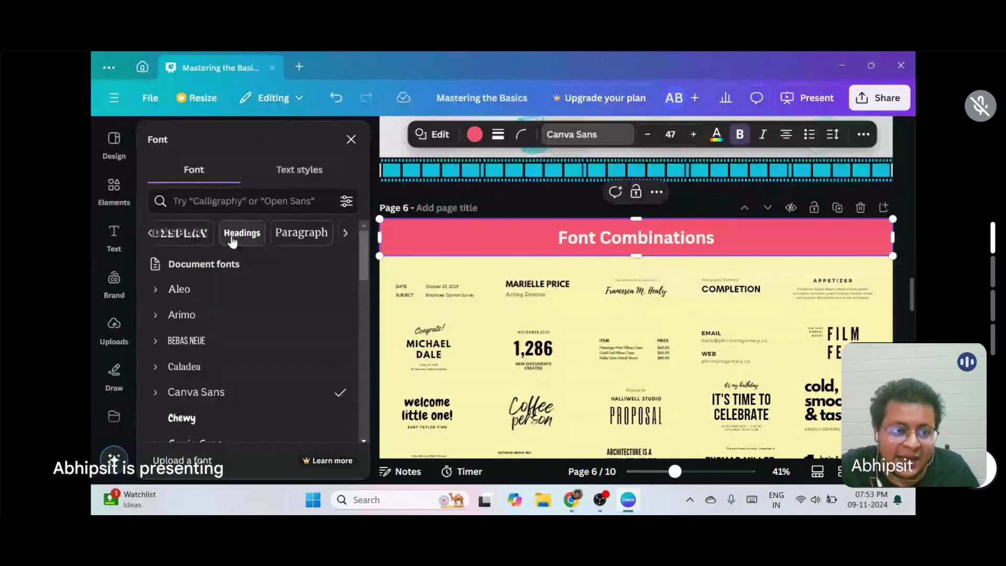
pyautogui.click(234, 237)
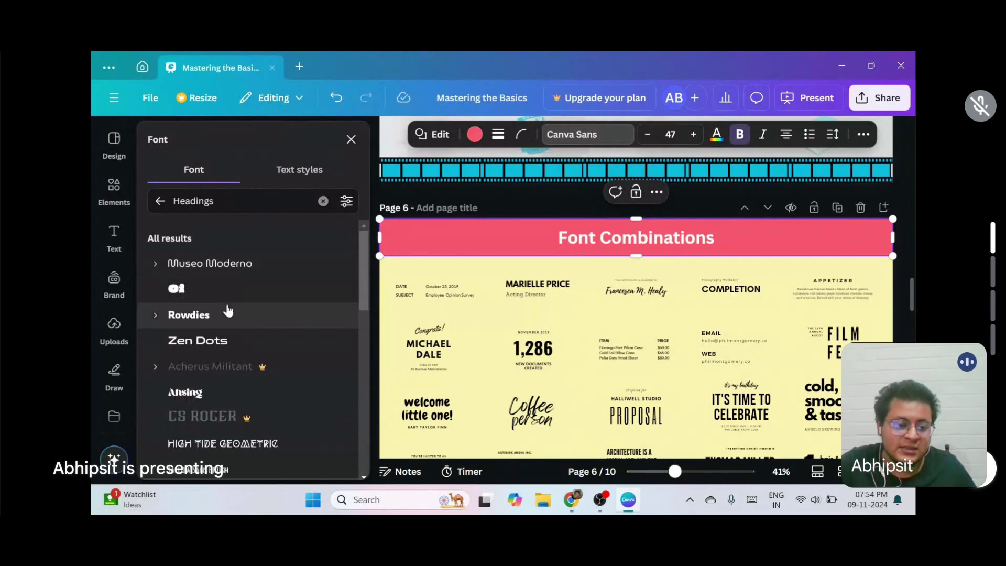
pyautogui.click(163, 202)
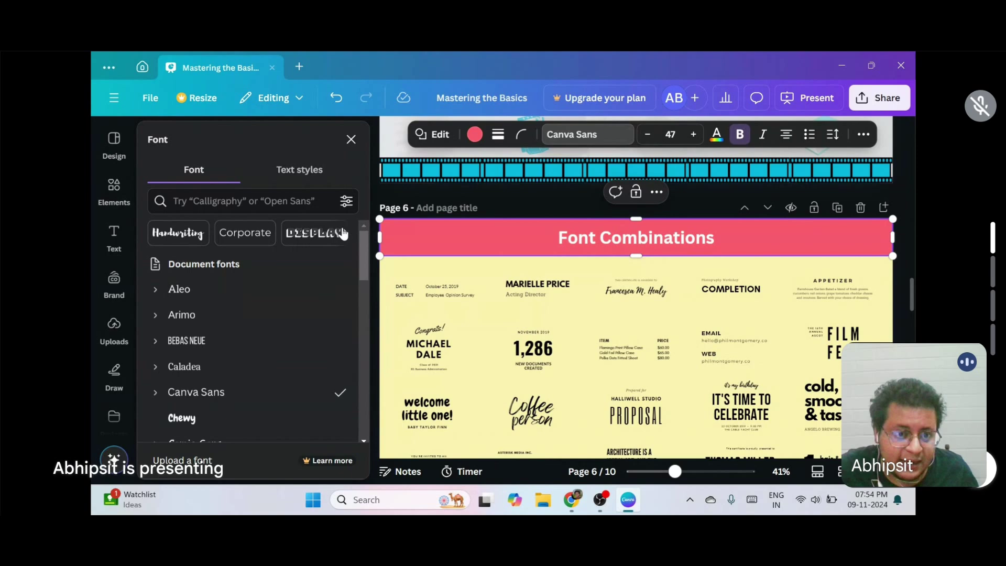
# Step: Look through the other font categories, including Sans Serif, Serif and Rounded, and close the font list
pyautogui.click(343, 234)
pyautogui.click(343, 232)
pyautogui.click(343, 233)
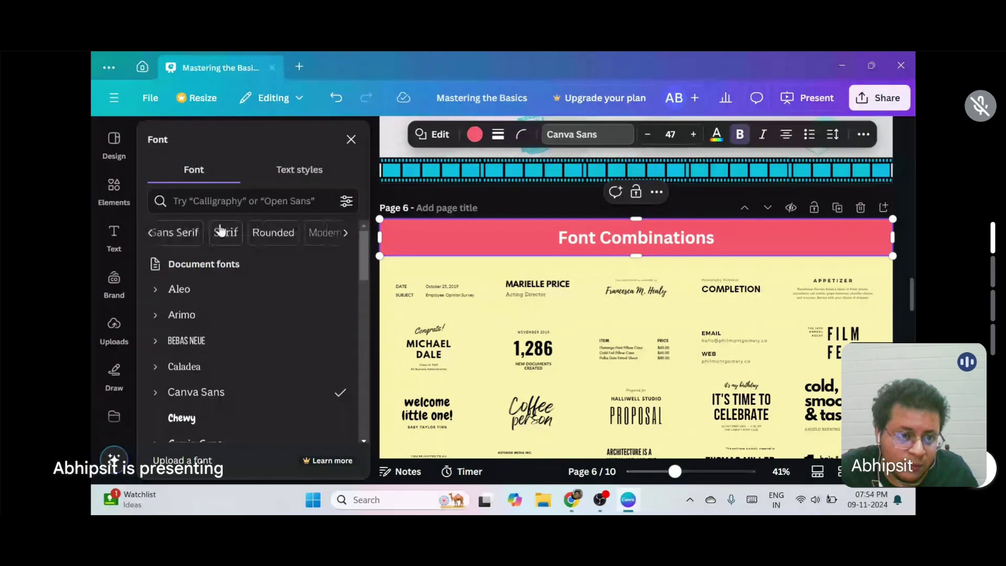
pyautogui.click(153, 234)
pyautogui.click(153, 234)
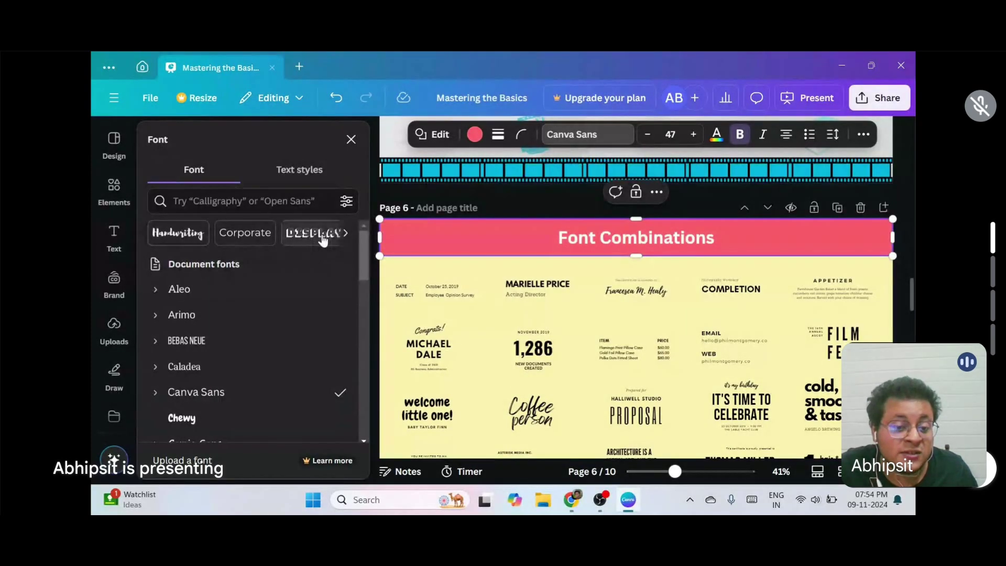
pyautogui.click(350, 140)
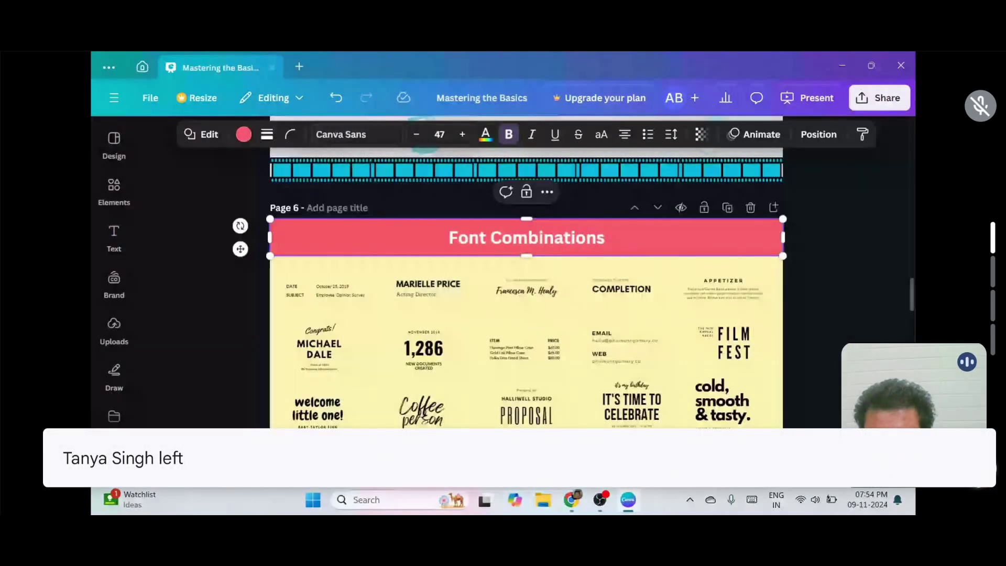
# Step: Present the design full screen from page 6 and advance to the Adjust, Effects and Shadows slide
pyautogui.press('F11')
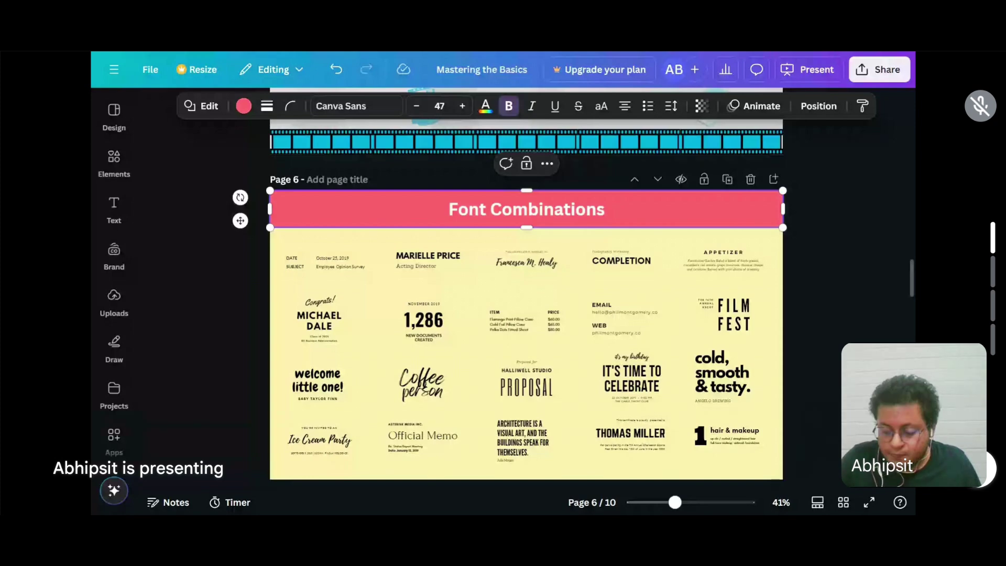
pyautogui.hotkey('ctrl', 'alt', 'p')
pyautogui.press('Right')
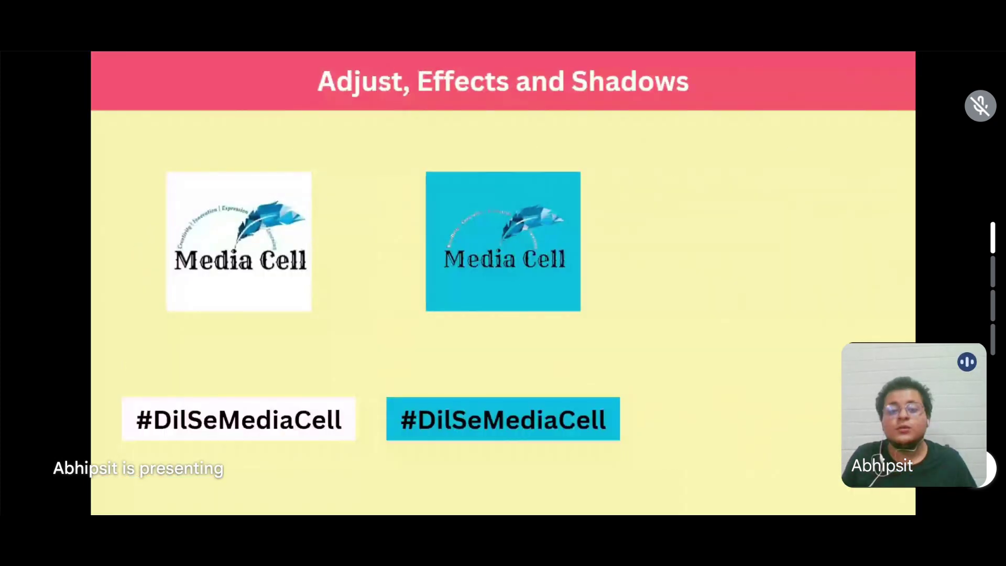
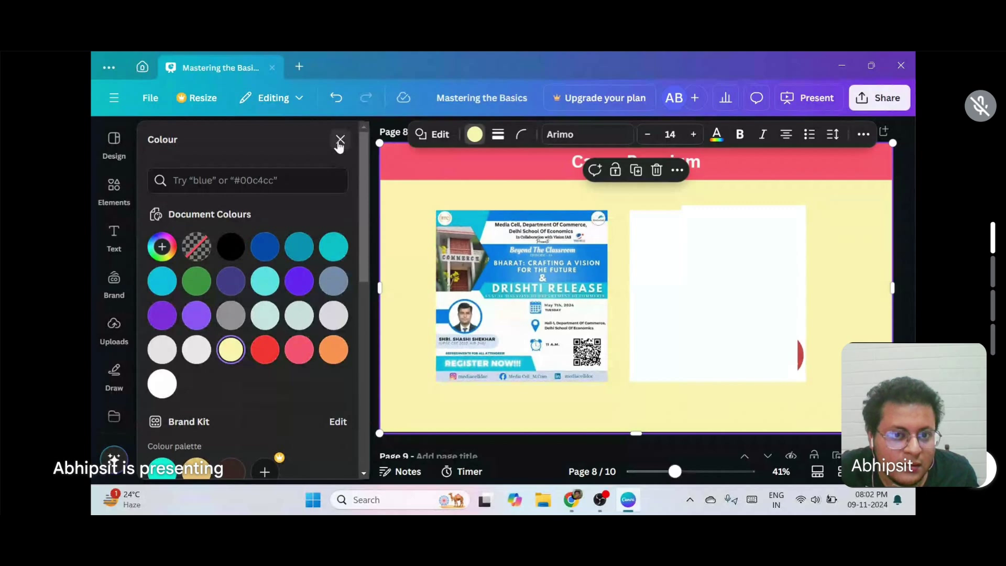
# Step: Add a teal square to page 8, flatten it into a thin bar and align it with the white area's upper-left corner
pyautogui.press('Escape')
pyautogui.press('Escape')
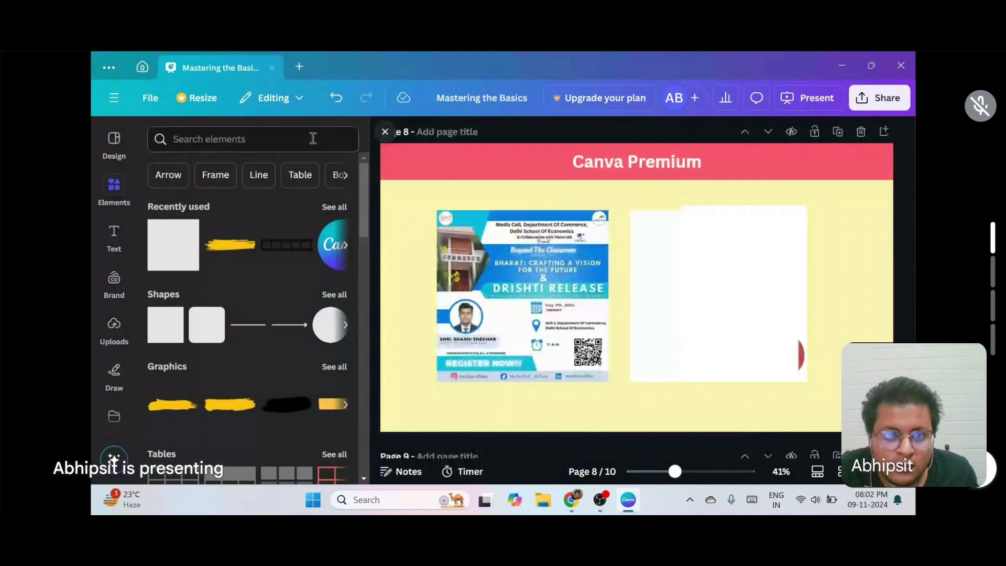
pyautogui.click(177, 238)
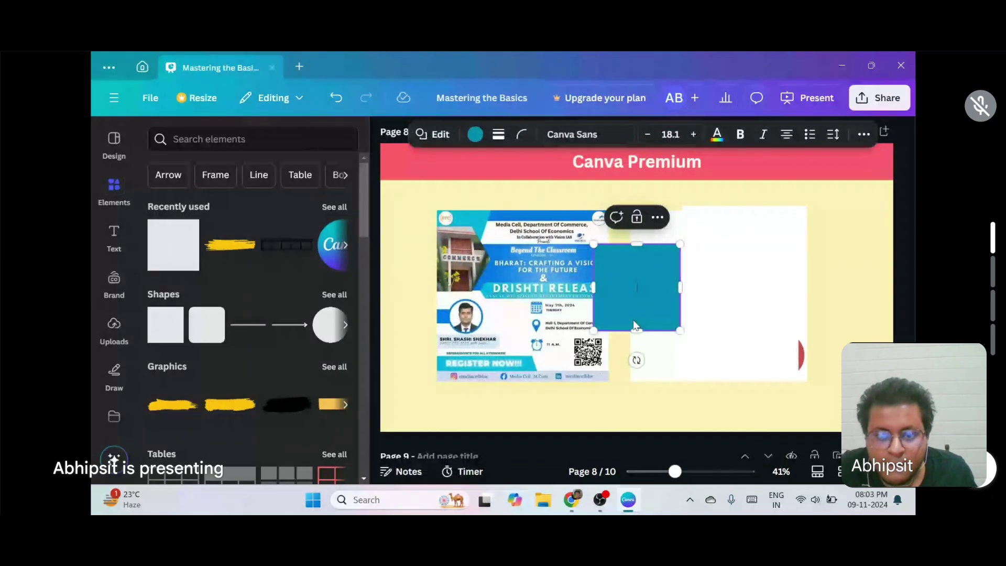
pyautogui.moveTo(637, 330); pyautogui.dragTo(627, 259)
pyautogui.moveTo(646, 293); pyautogui.dragTo(707, 245)
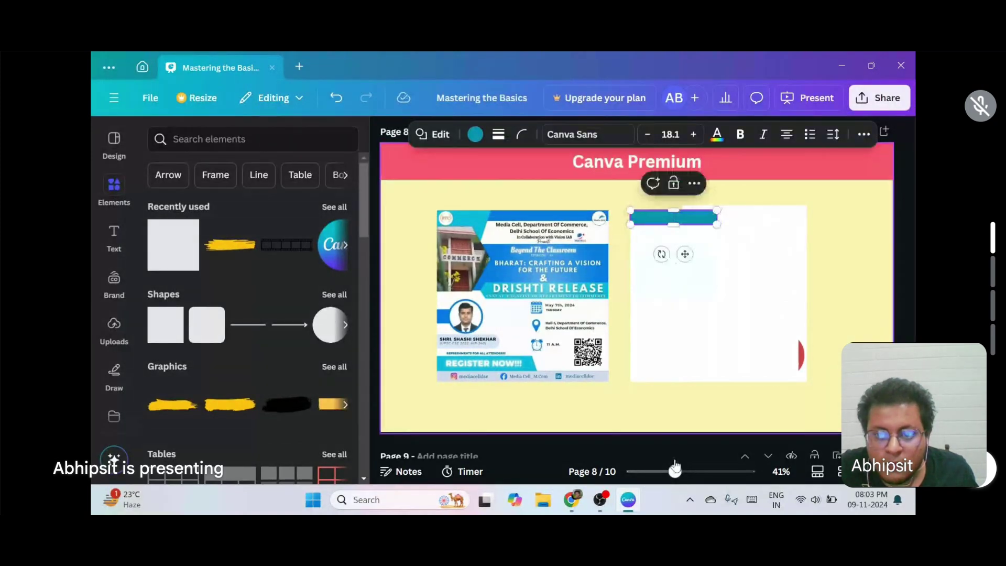
# Step: Widen the teal bar to span the full width of the white area beside the poster
pyautogui.moveTo(675, 466); pyautogui.dragTo(779, 453)
pyautogui.moveTo(621, 234); pyautogui.dragTo(892, 236)
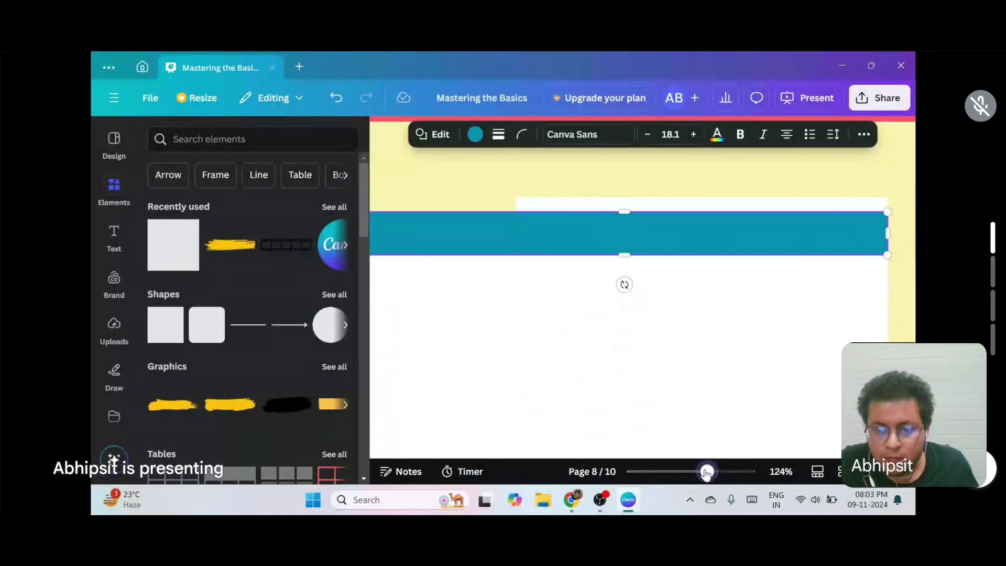
pyautogui.moveTo(707, 471); pyautogui.dragTo(686, 473)
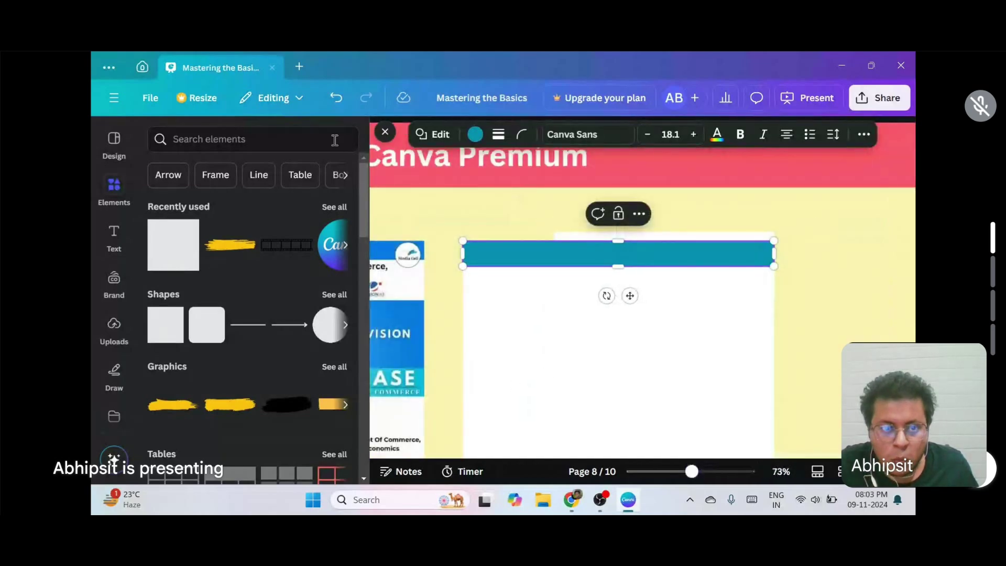
# Step: Duplicate the teal bar and align the copy with the bottom edge of the white area
pyautogui.click(385, 134)
pyautogui.moveTo(692, 471); pyautogui.dragTo(682, 473)
pyautogui.scroll(-2, 220, 247)
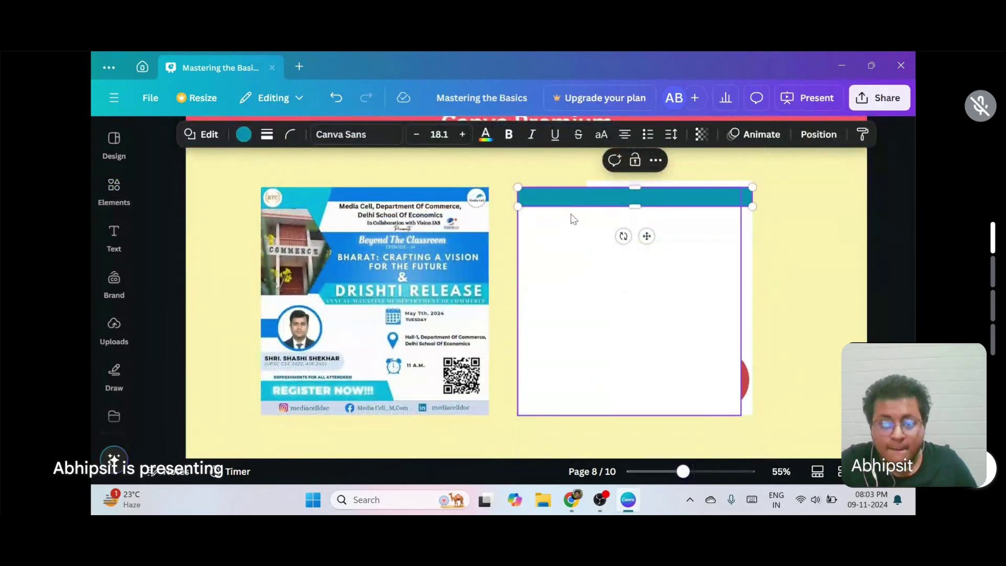
pyautogui.moveTo(647, 235); pyautogui.dragTo(646, 442)
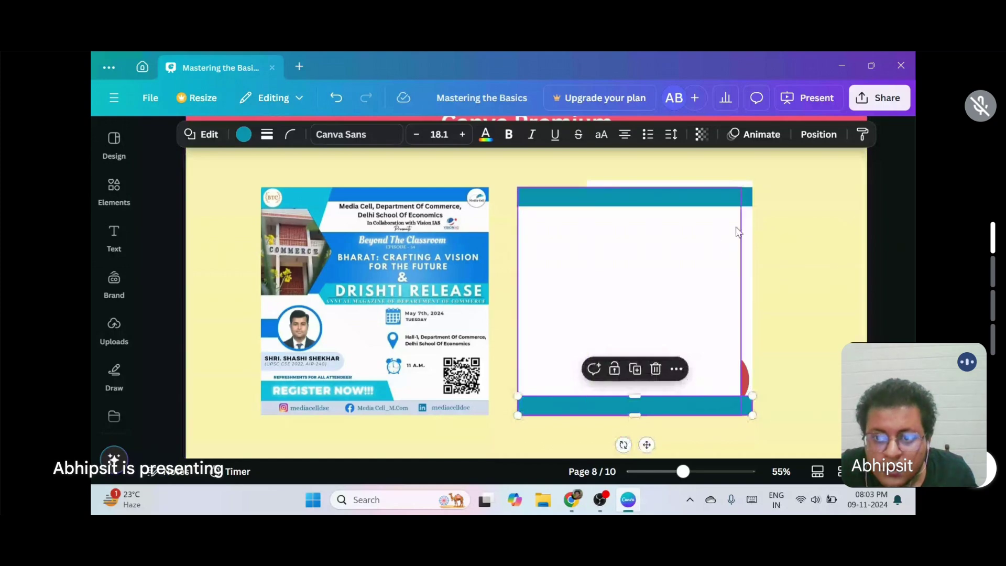
# Step: Recolour the upper bar from teal to the default light cyan-blue, after trying the dark blue document colour
pyautogui.click(741, 200)
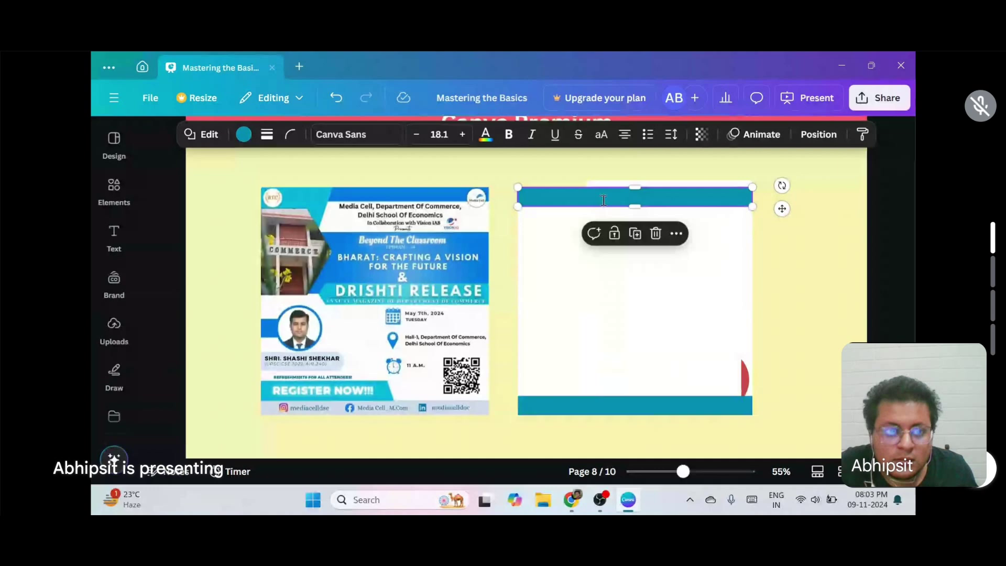
pyautogui.click(244, 135)
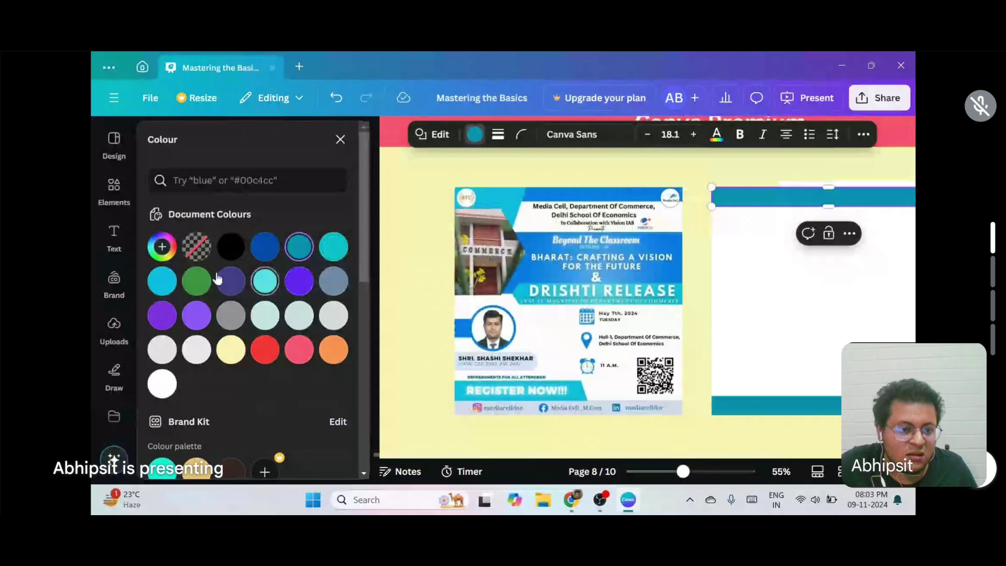
pyautogui.click(272, 251)
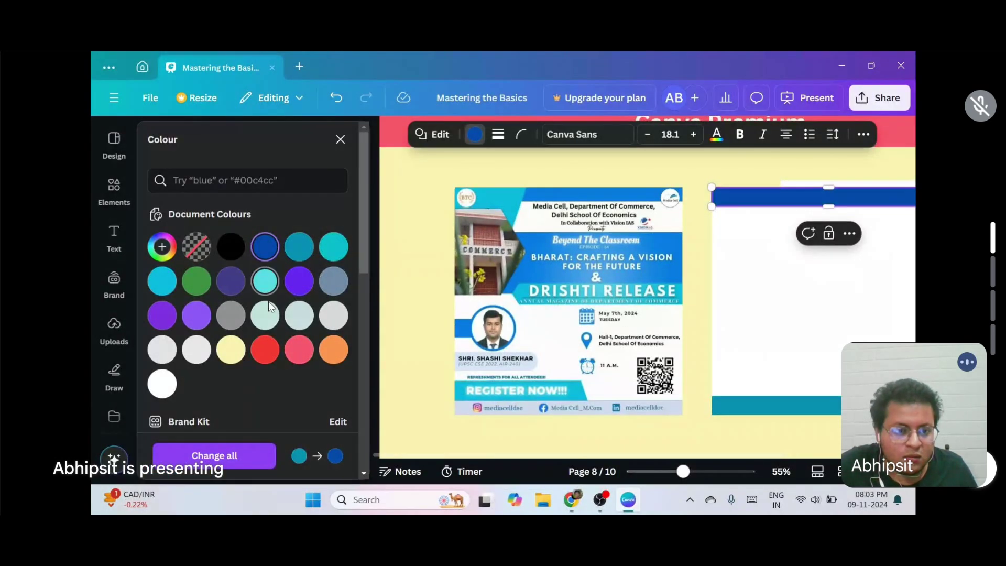
pyautogui.scroll(-5, 263, 347)
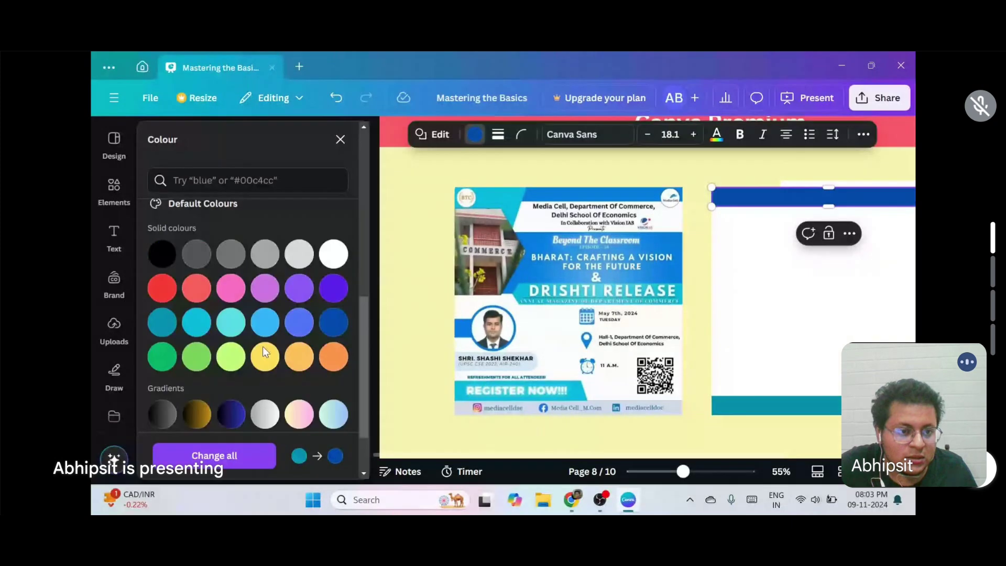
pyautogui.scroll(-2, 262, 347)
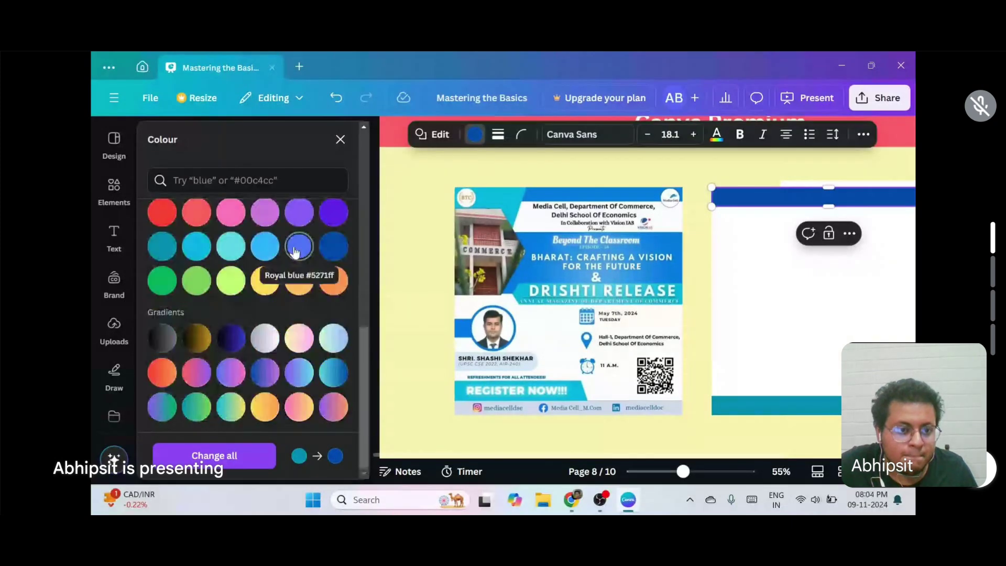
pyautogui.click(196, 246)
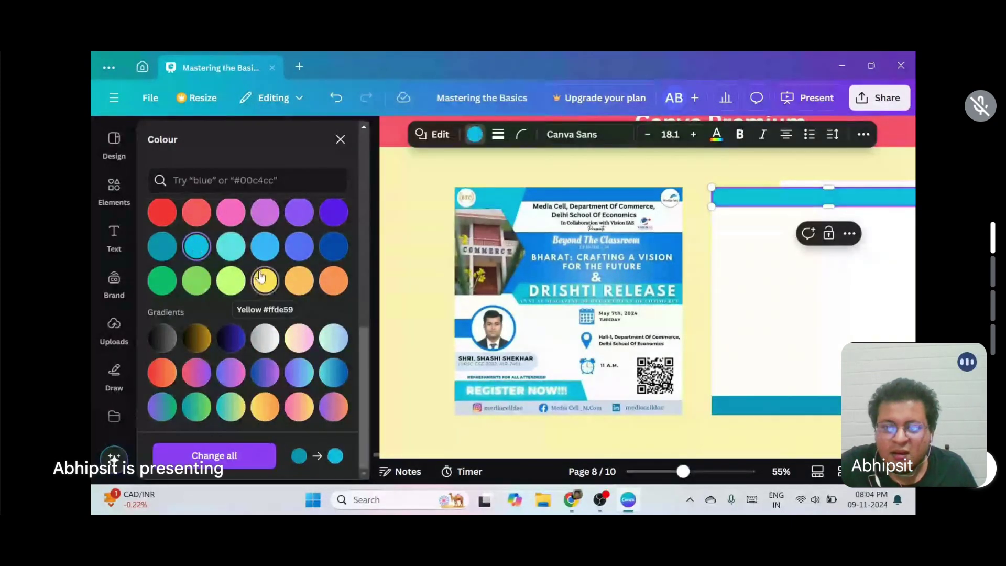
# Step: Recolour the lower bar light grey from the document colours, after trying the custom colour #0EB4D1
pyautogui.scroll(5, 260, 277)
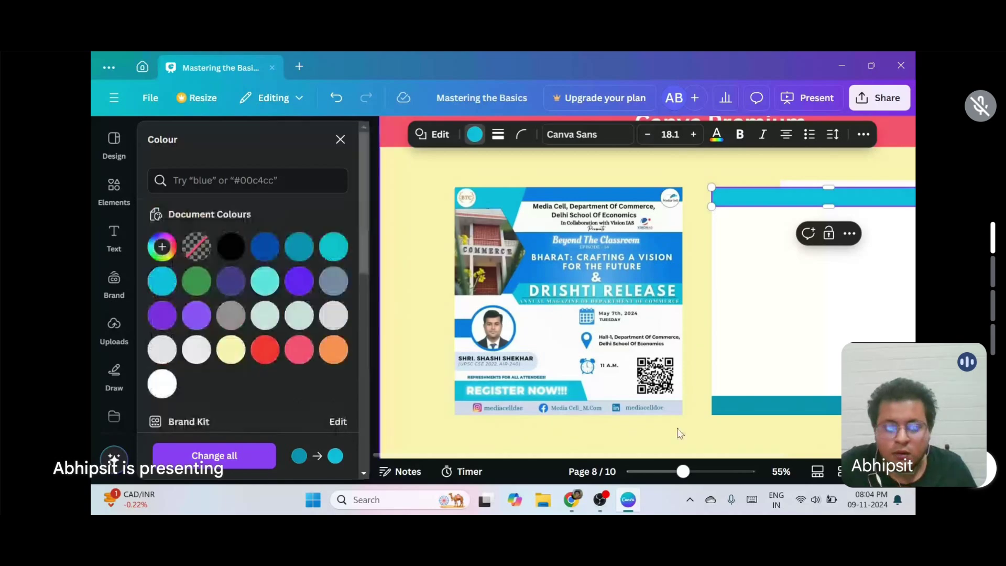
pyautogui.click(775, 417)
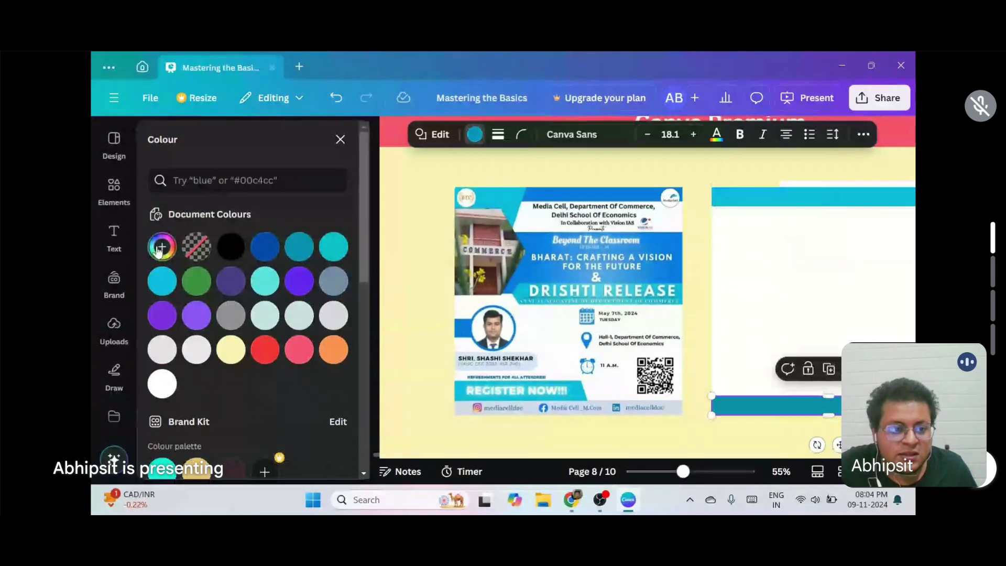
pyautogui.click(162, 246)
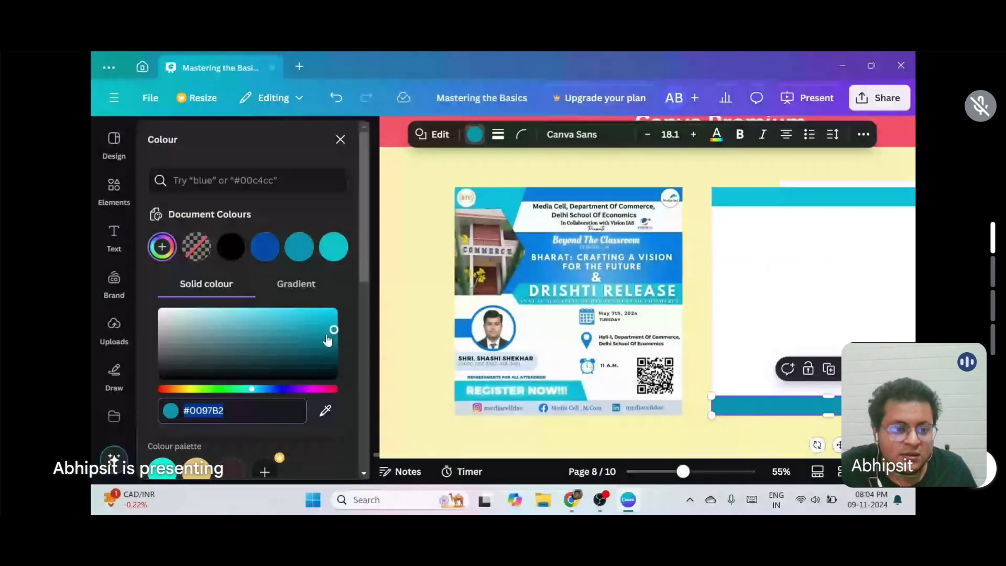
pyautogui.moveTo(332, 325); pyautogui.dragTo(326, 320)
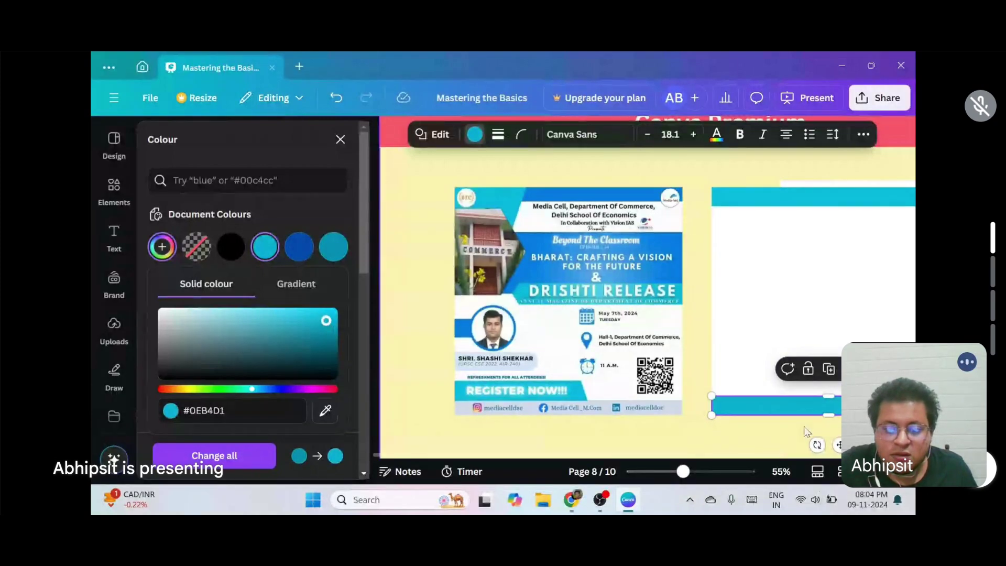
pyautogui.click(476, 137)
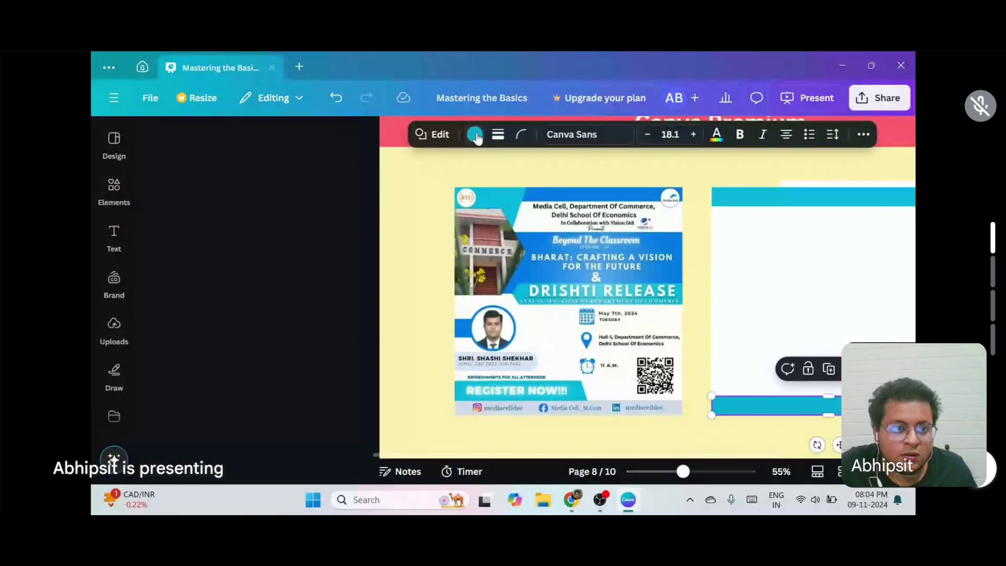
pyautogui.click(244, 134)
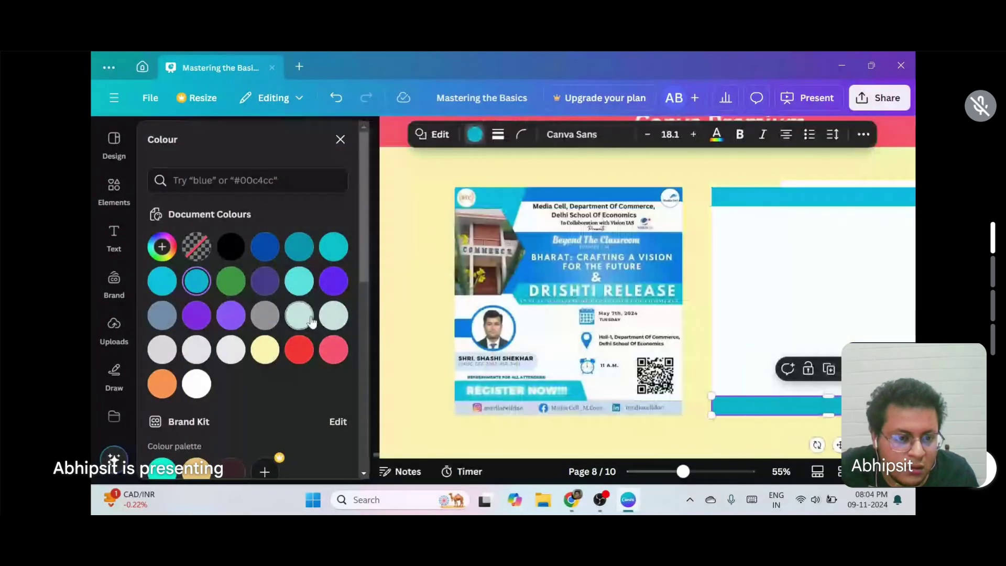
pyautogui.click(161, 355)
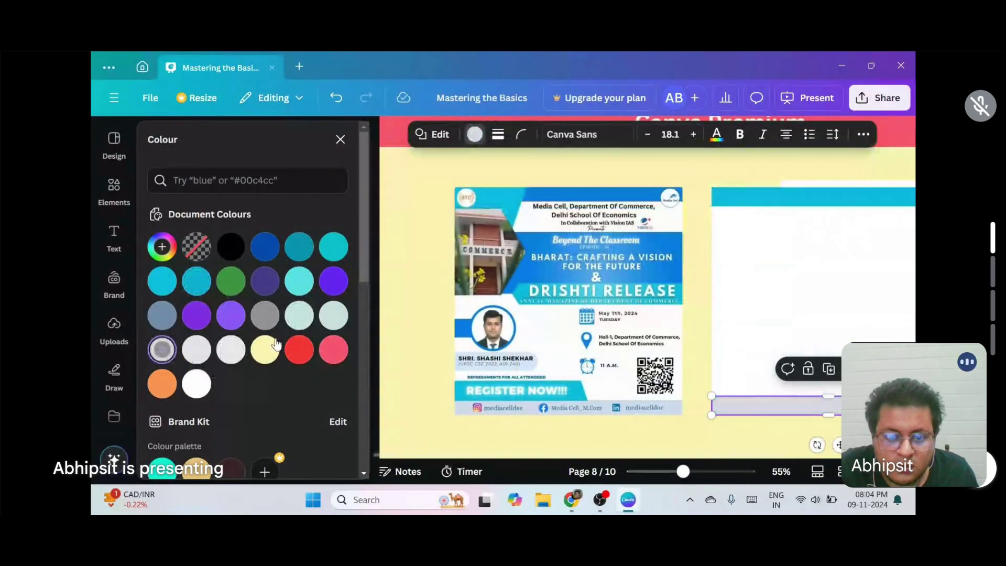
pyautogui.click(732, 254)
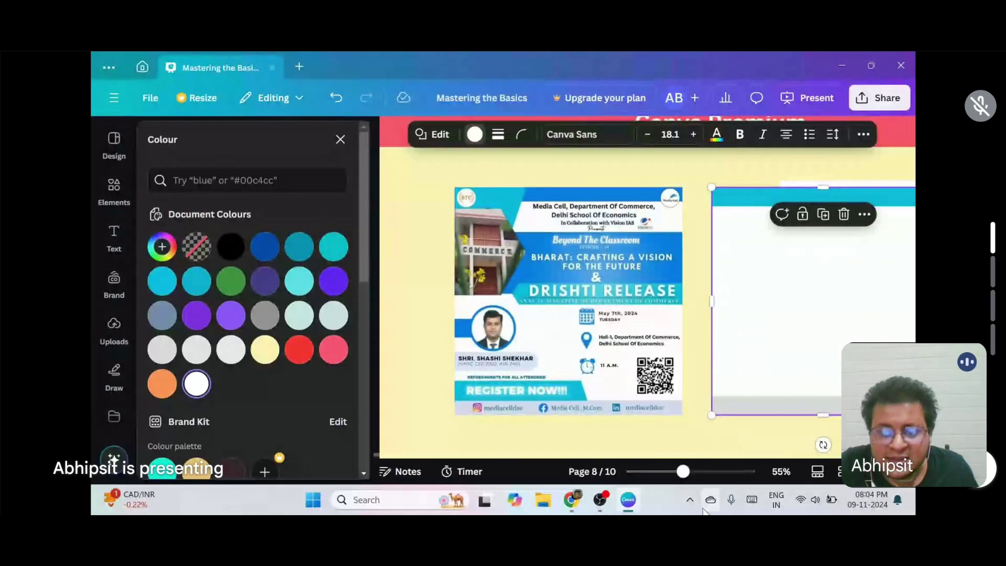
pyautogui.click(686, 441)
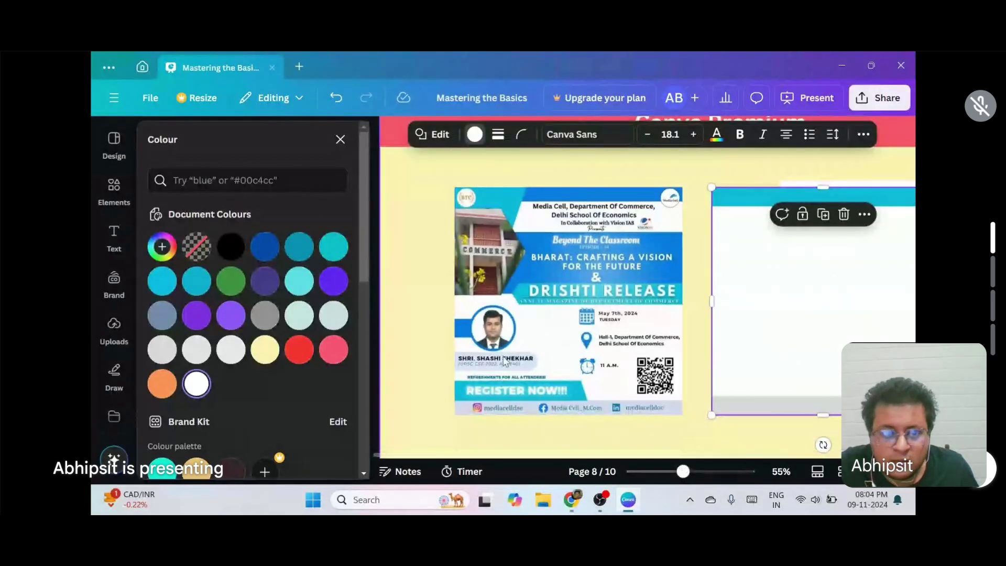
pyautogui.click(206, 180)
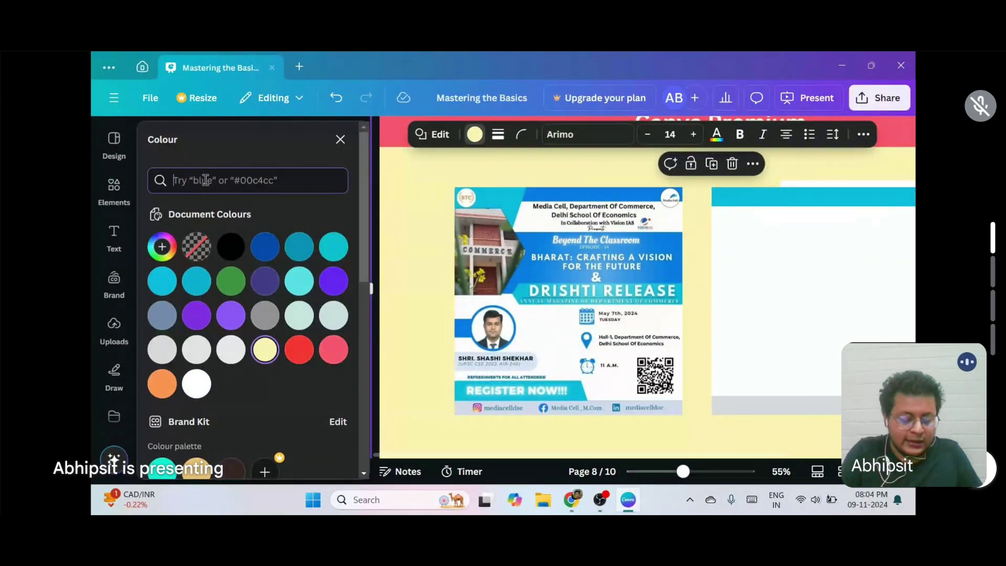
pyautogui.write('hexagon')
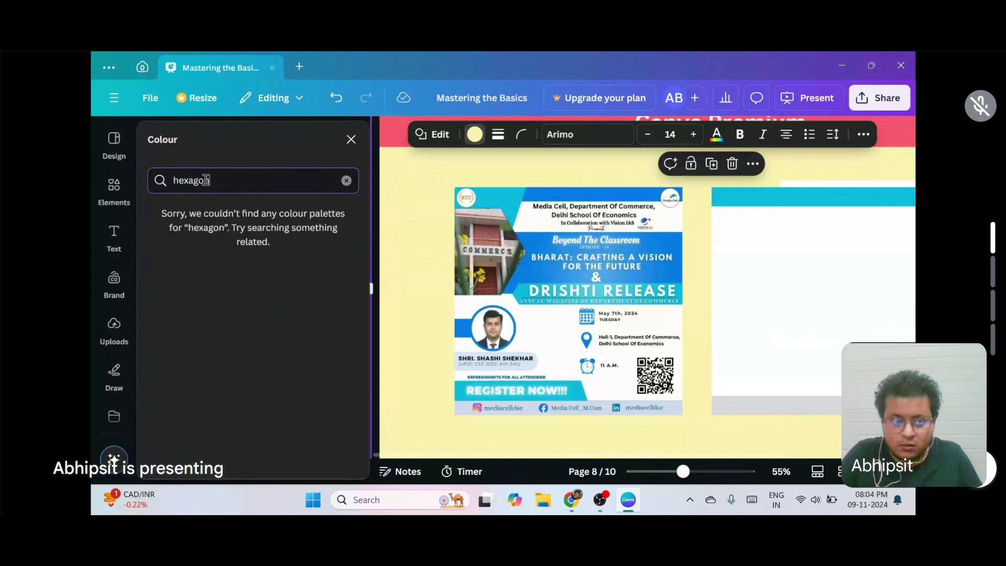
pyautogui.click(358, 140)
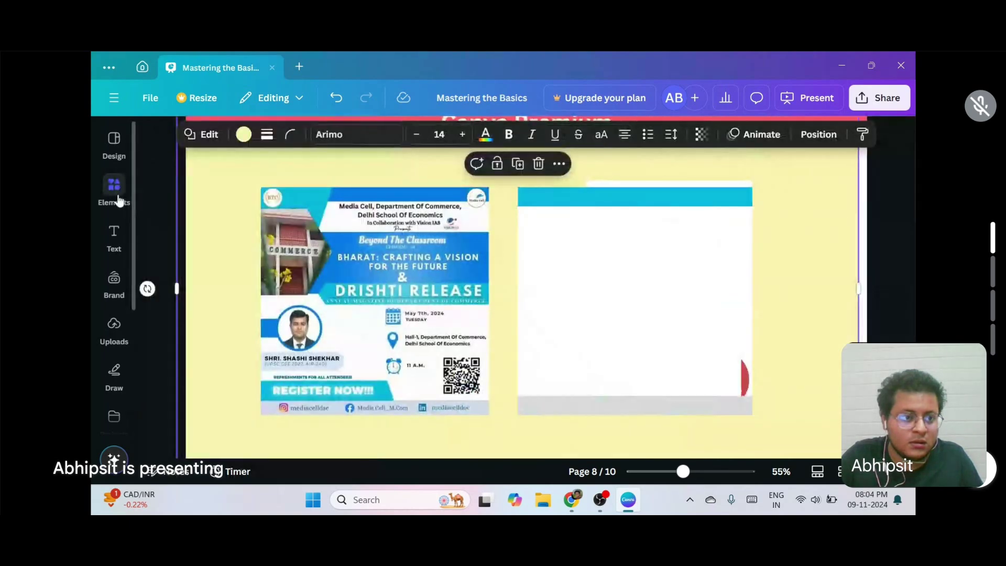
# Step: Search the elements for hexagon, narrow to Hexagon frame and add the flat-topped hexagon frame to page 8
pyautogui.click(115, 192)
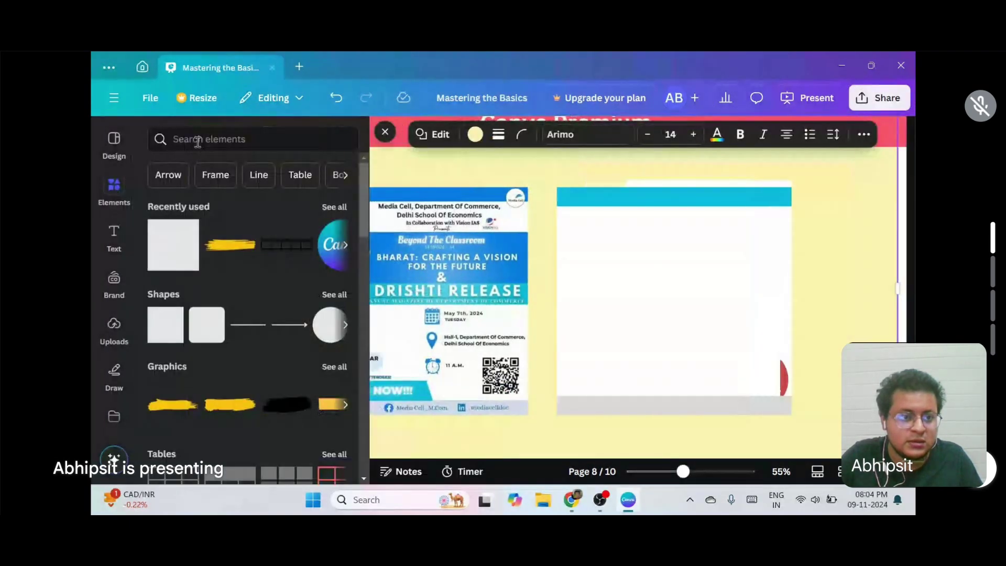
pyautogui.click(199, 139)
pyautogui.write('hexagon')
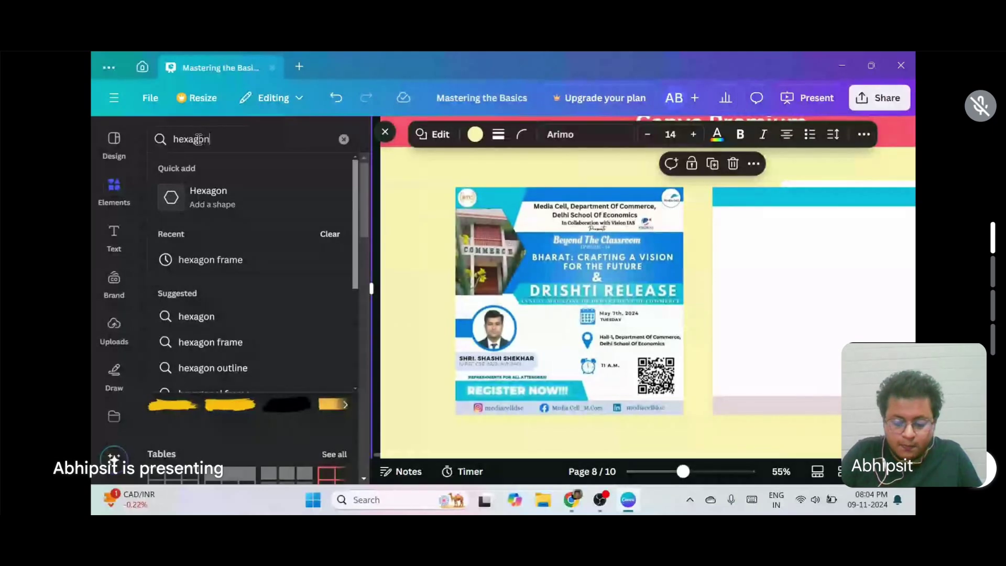
pyautogui.press('Return')
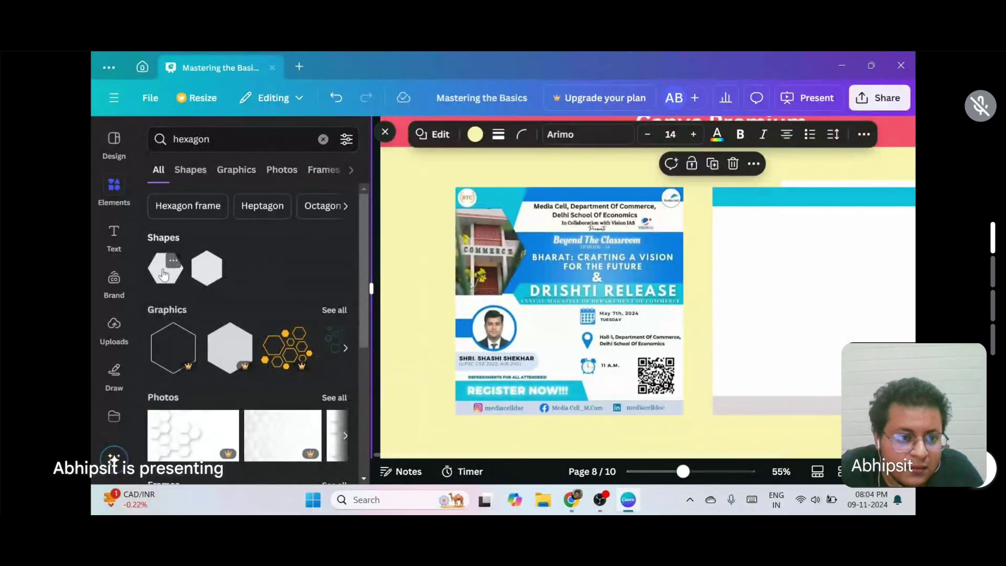
pyautogui.click(202, 205)
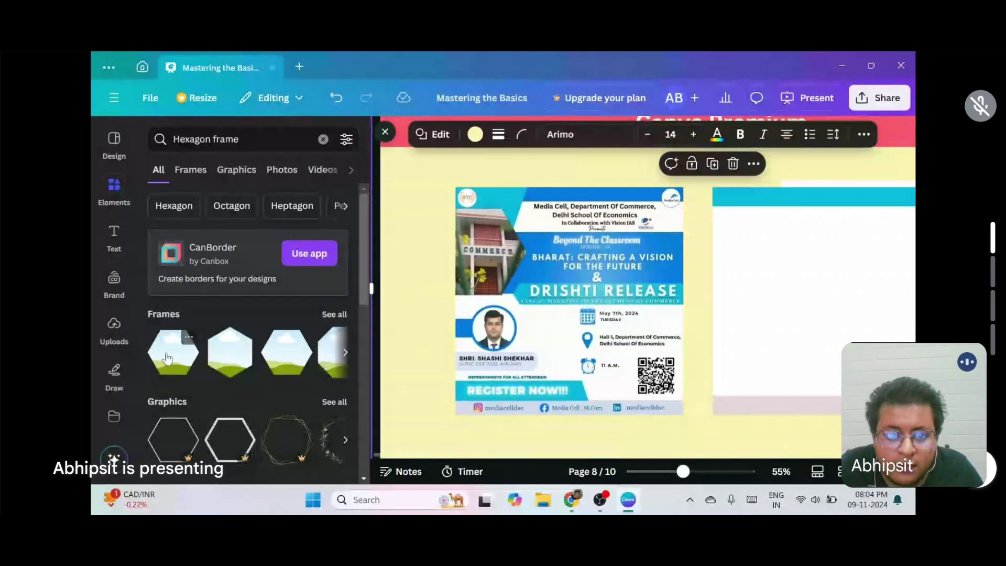
pyautogui.click(166, 358)
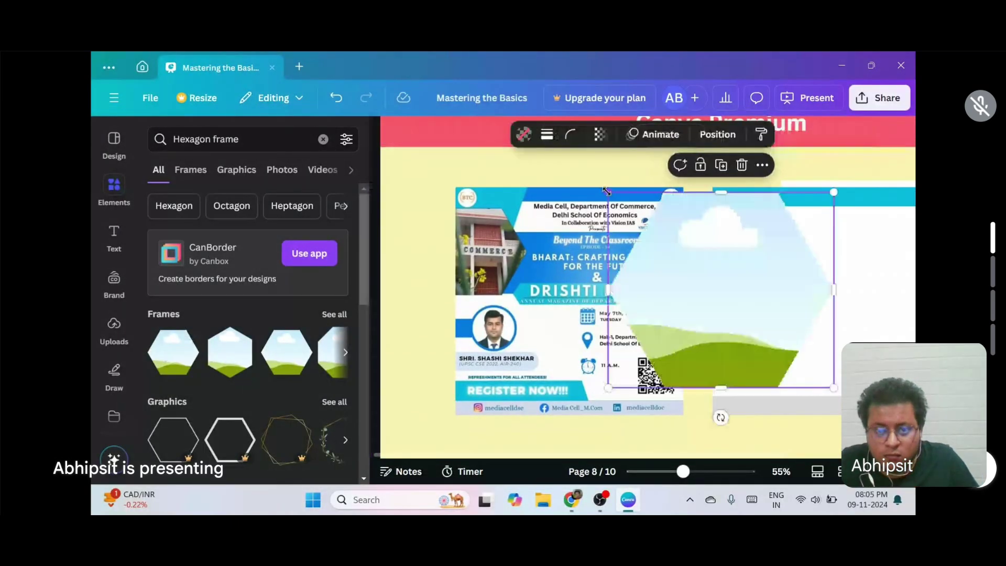
# Step: Shrink the hexagon frame and place it across the white area's left edge, just below the upper bar
pyautogui.moveTo(606, 191); pyautogui.dragTo(725, 264)
pyautogui.moveTo(770, 333); pyautogui.dragTo(721, 261)
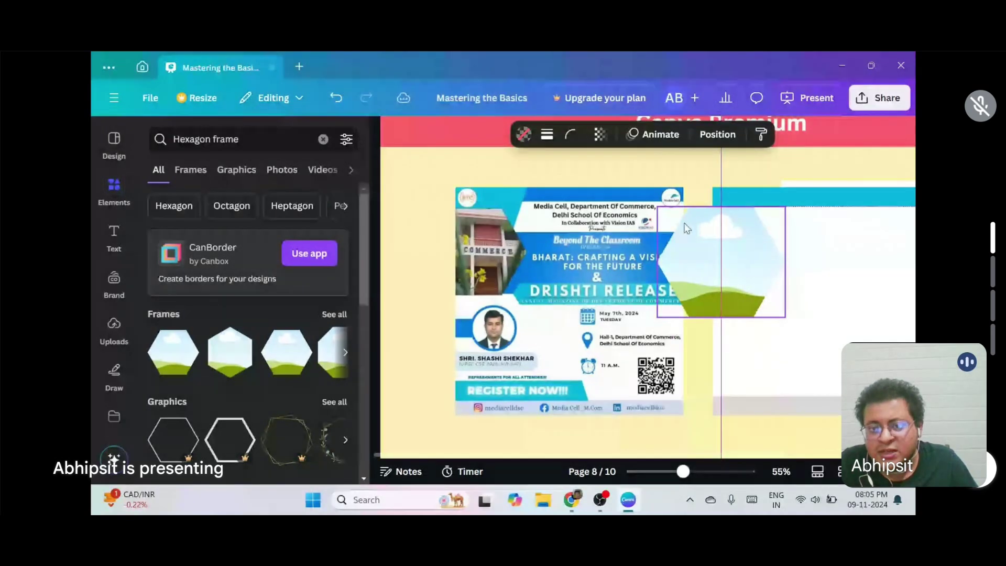
pyautogui.moveTo(658, 208); pyautogui.dragTo(674, 218)
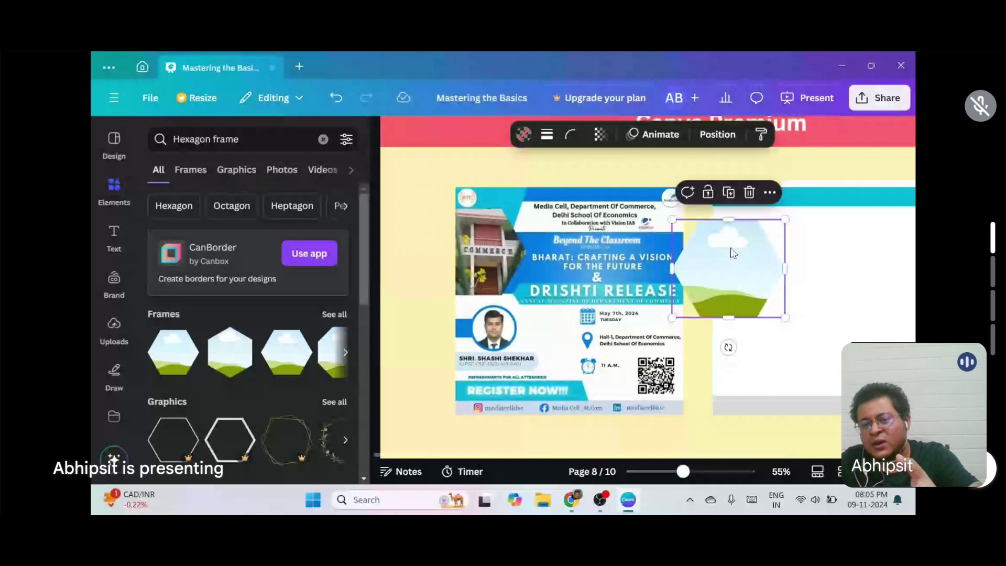
pyautogui.moveTo(734, 254); pyautogui.dragTo(722, 236)
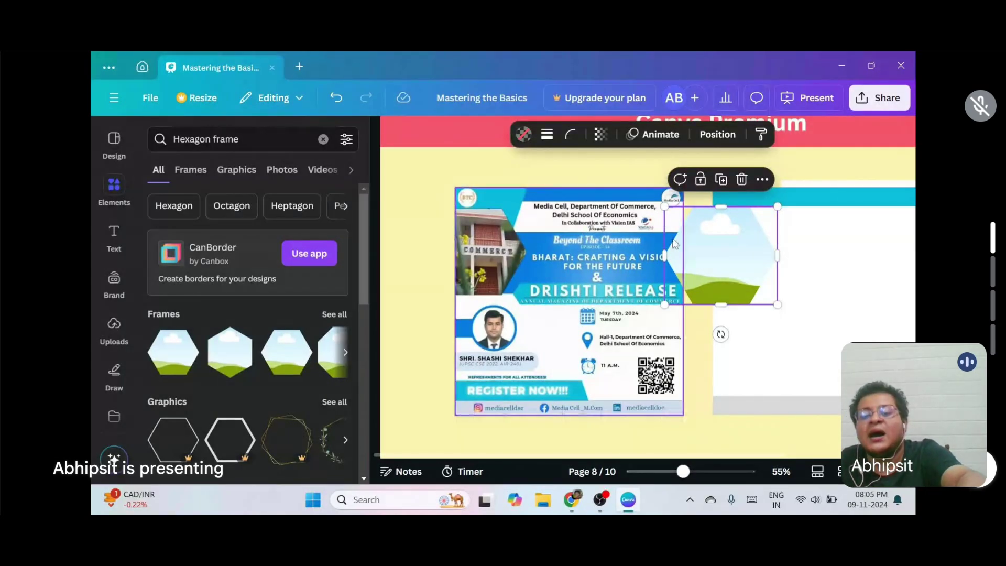
pyautogui.click(800, 242)
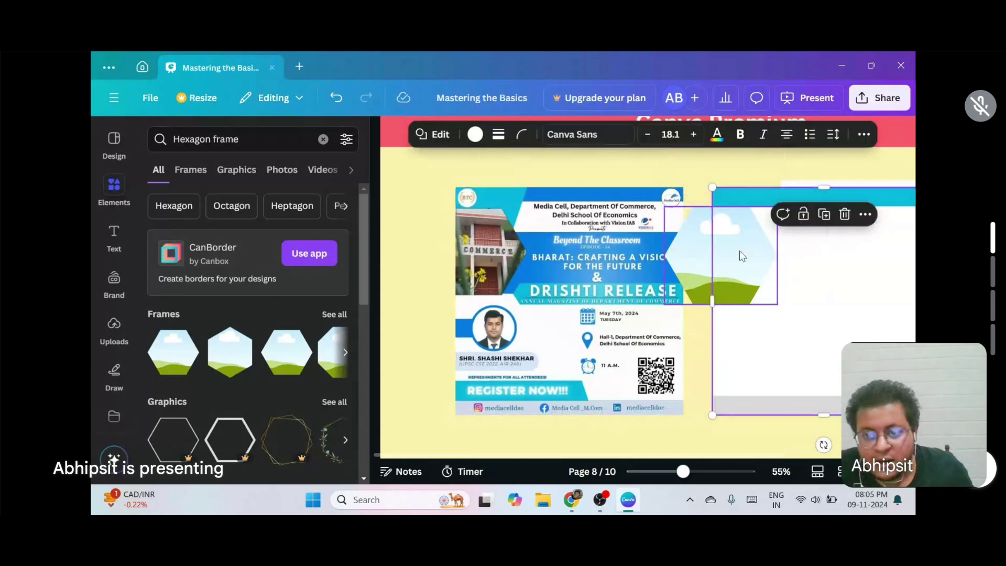
pyautogui.click(685, 265)
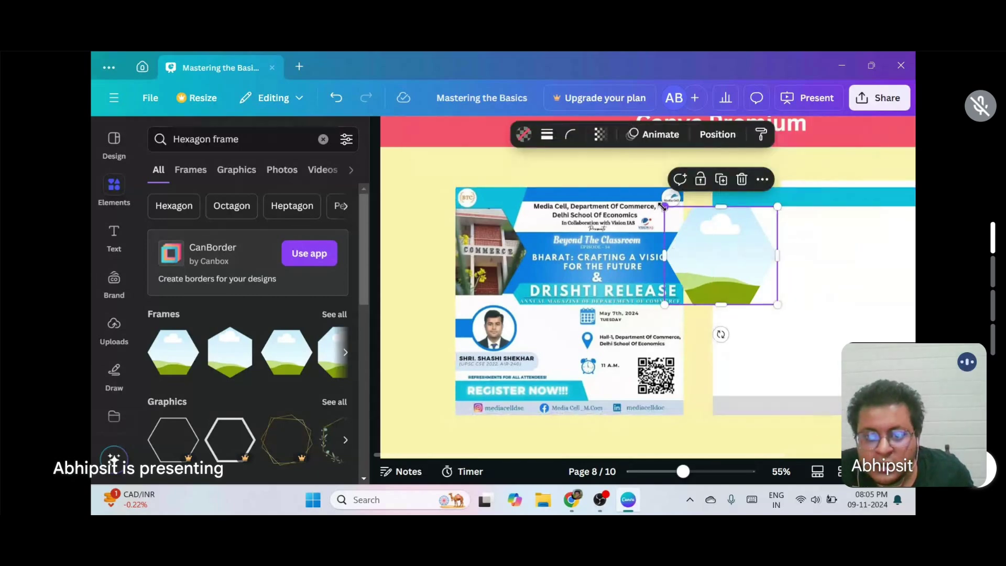
pyautogui.moveTo(663, 206); pyautogui.dragTo(688, 227)
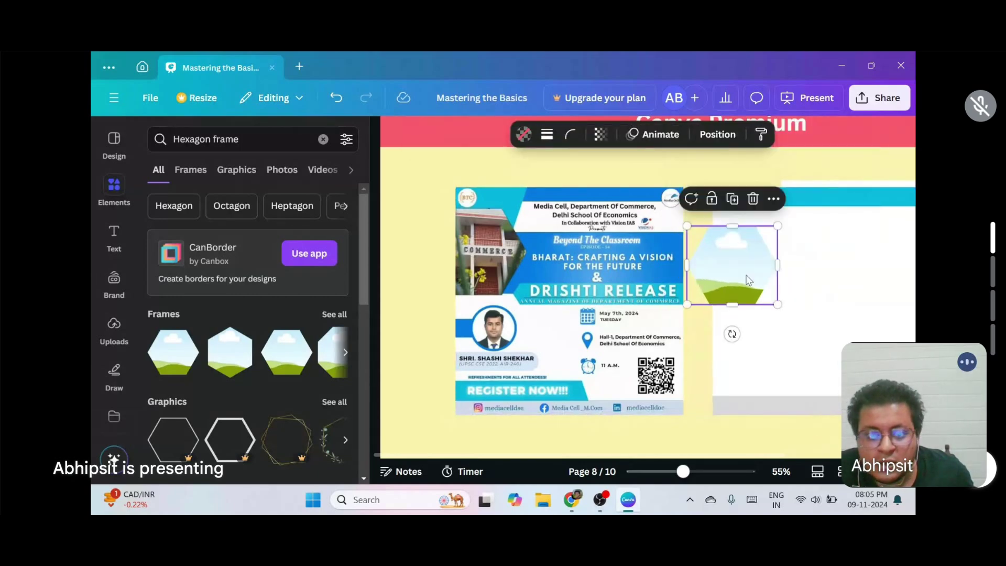
pyautogui.moveTo(743, 274); pyautogui.dragTo(743, 264)
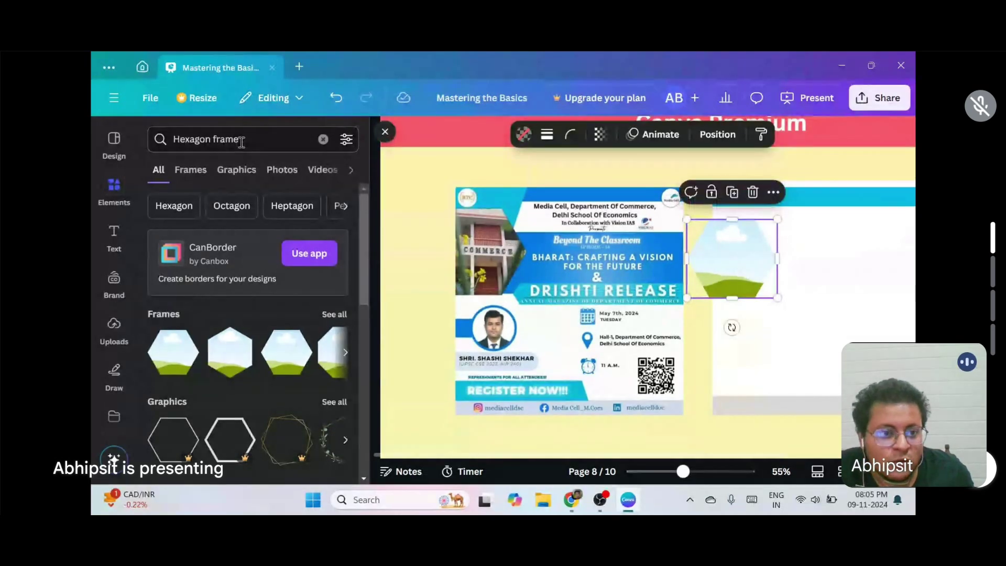
# Step: Search the graphics for Hexagon instead of Hexagon frame
pyautogui.click(235, 174)
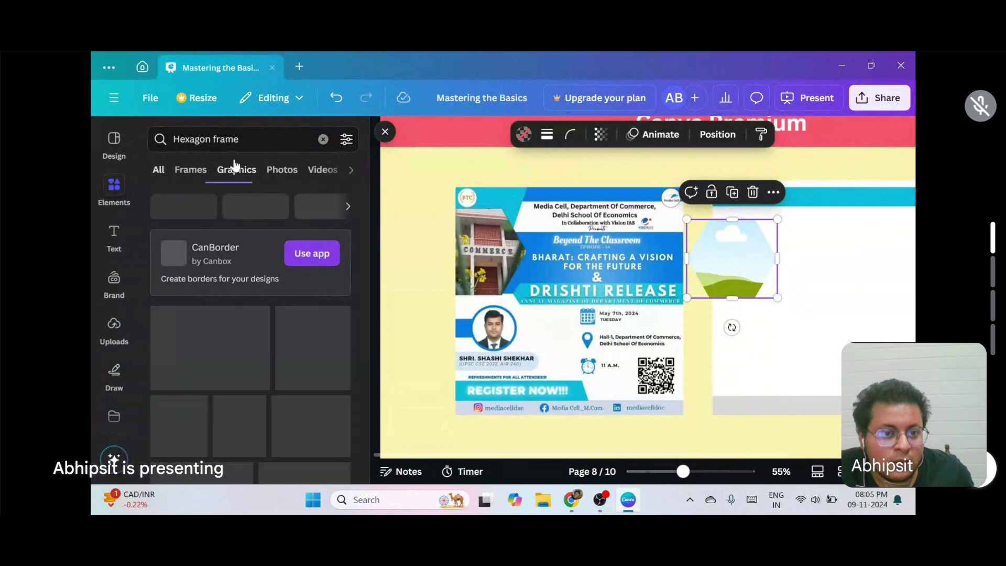
pyautogui.click(270, 139)
pyautogui.press('BackSpace')
pyautogui.press('BackSpace')
pyautogui.press('BackSpace')
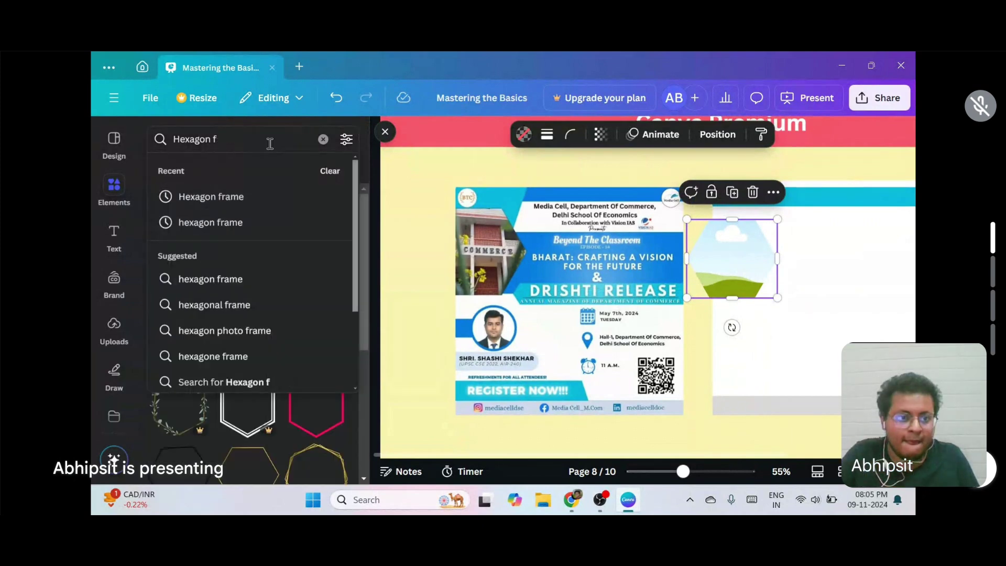
pyautogui.press('BackSpace')
pyautogui.press('BackSpace')
pyautogui.press('Return')
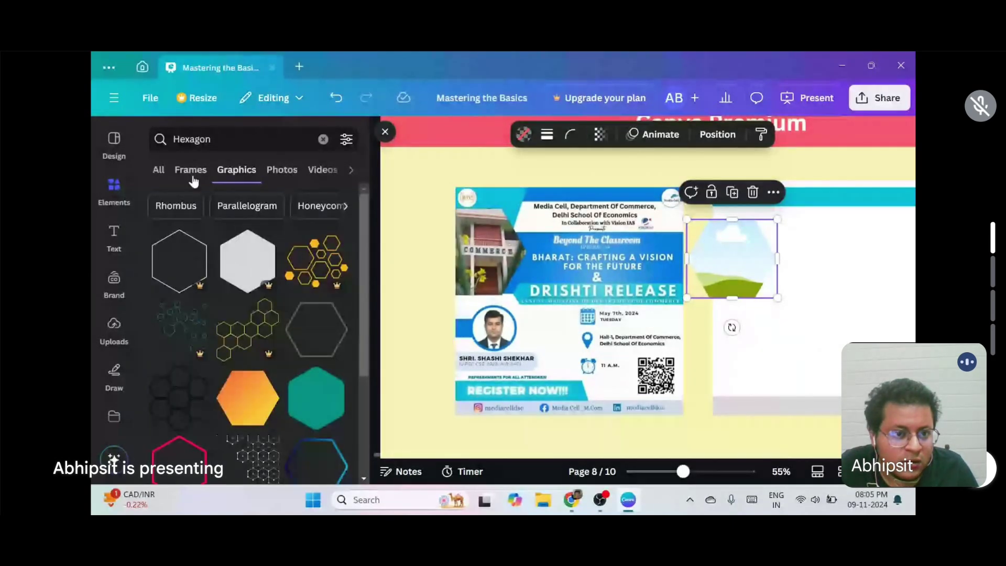
# Step: Search the elements for hexagon and add the suggested hexagon shape to page 8
pyautogui.click(323, 140)
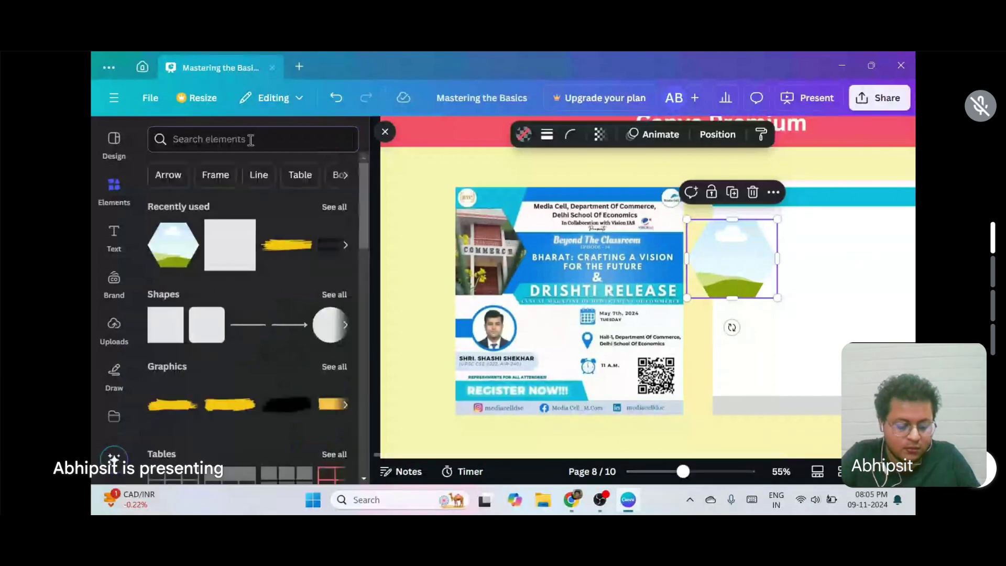
pyautogui.write('hexagon')
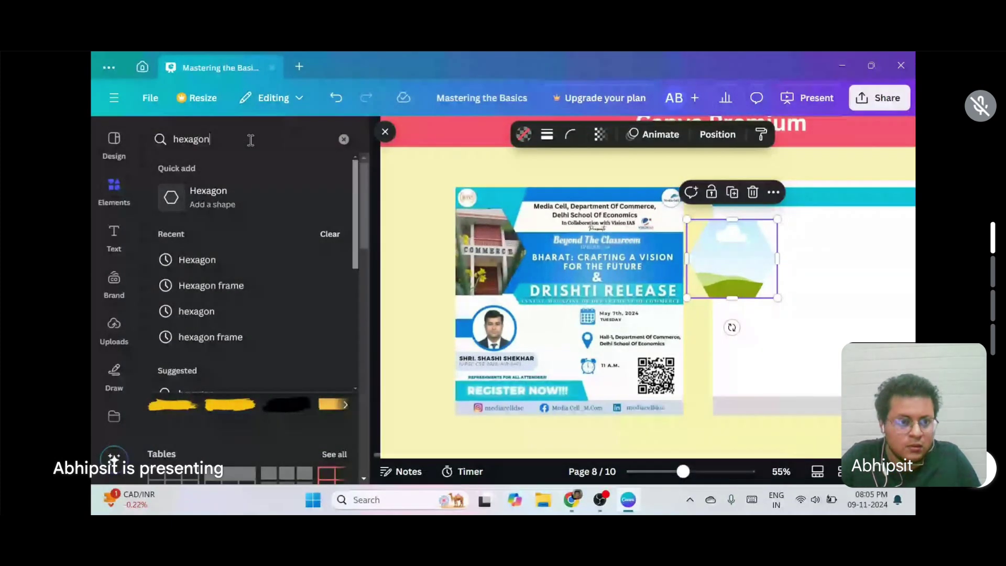
pyautogui.click(228, 194)
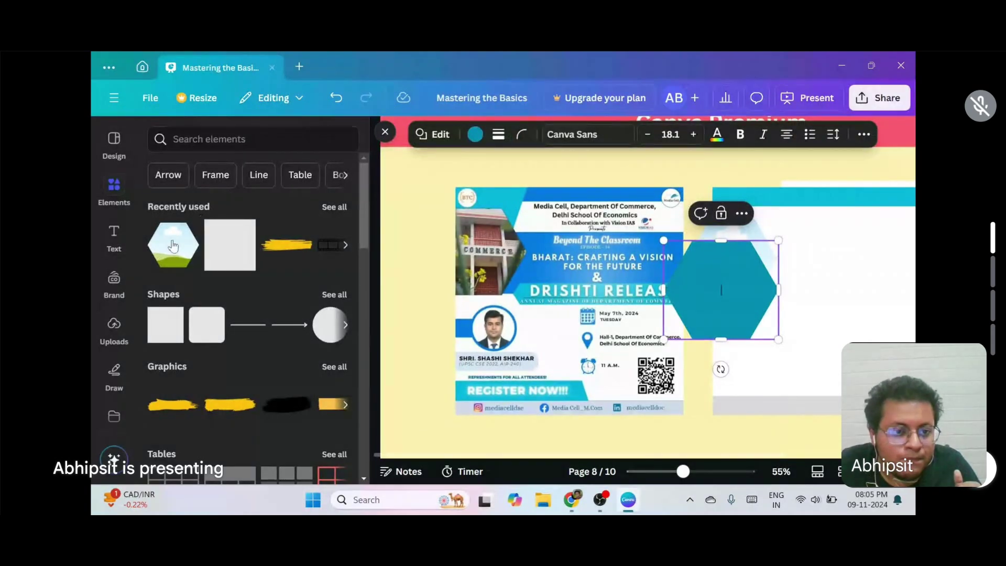
# Step: Add another flat-topped hexagon to page 8 from the full shapes collection
pyautogui.click(334, 294)
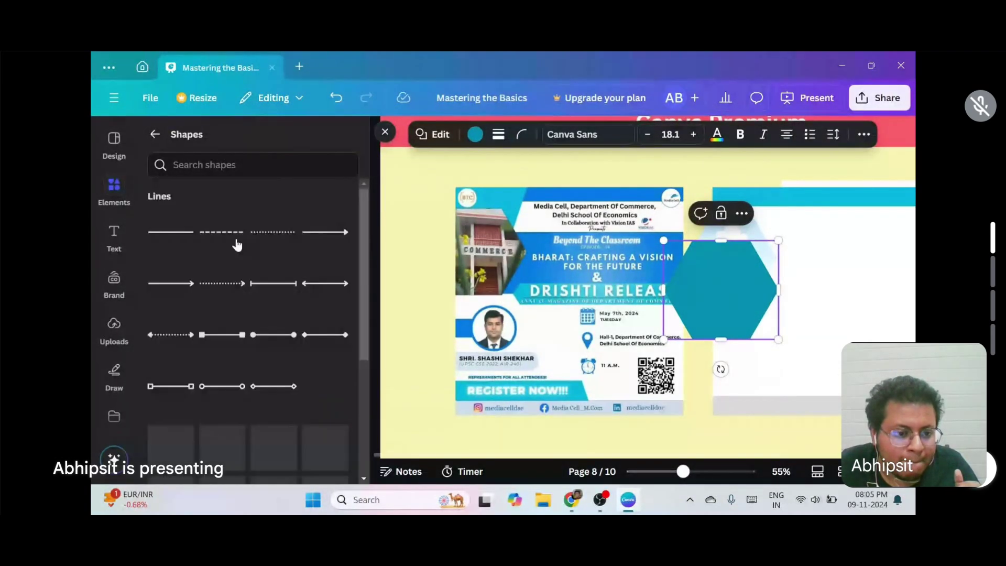
pyautogui.scroll(-5, 237, 244)
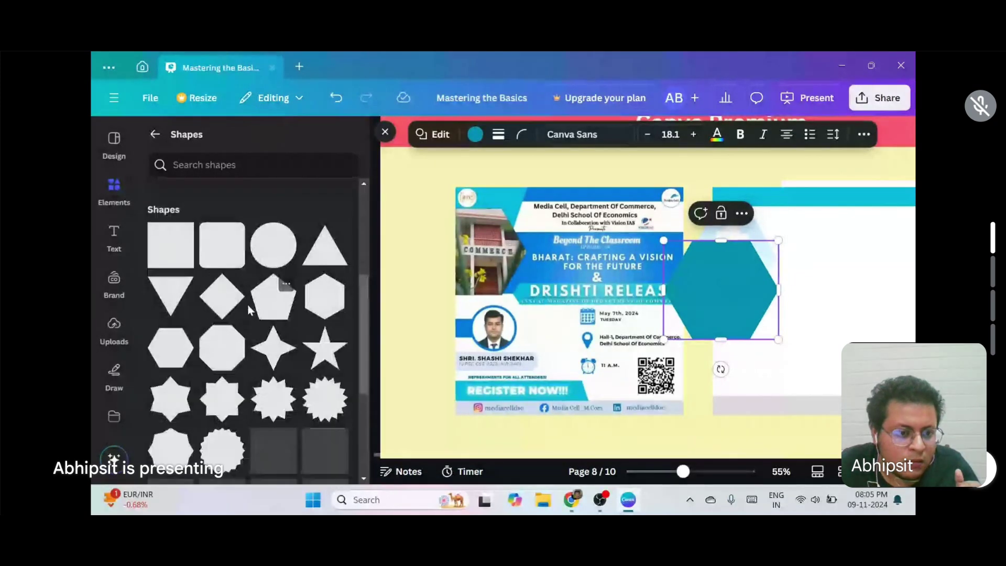
pyautogui.scroll(-1, 163, 284)
pyautogui.click(163, 285)
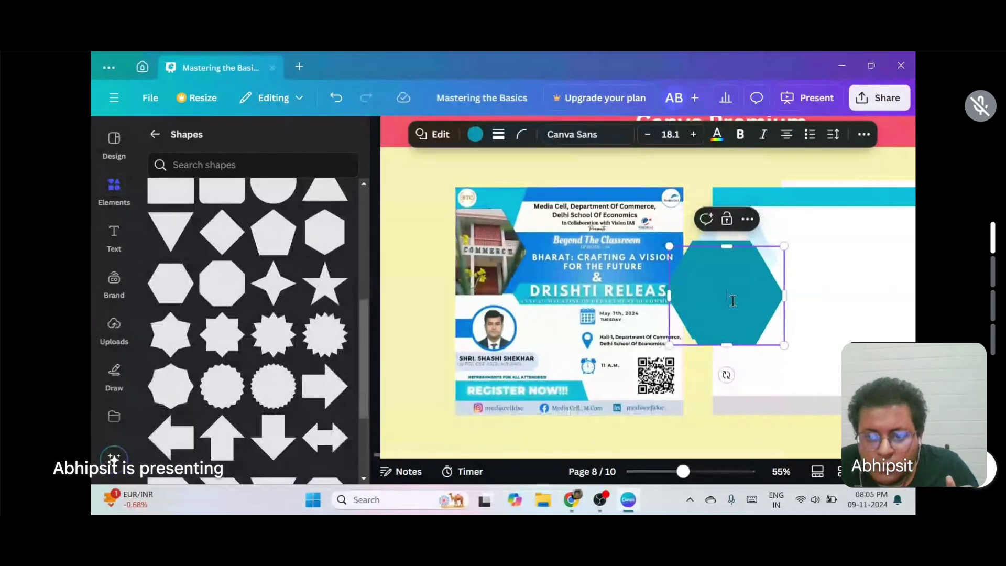
# Step: Remove the extra hexagon and place the remaining one above the hexagon frame, over the upper bar's left end
pyautogui.click(736, 272)
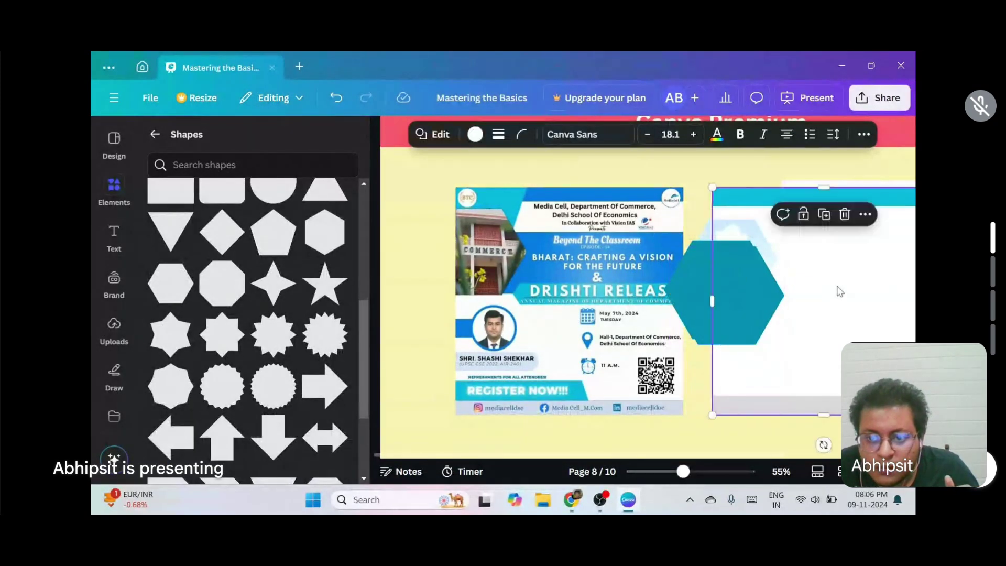
pyautogui.moveTo(747, 286); pyautogui.dragTo(684, 175)
pyautogui.click(678, 287)
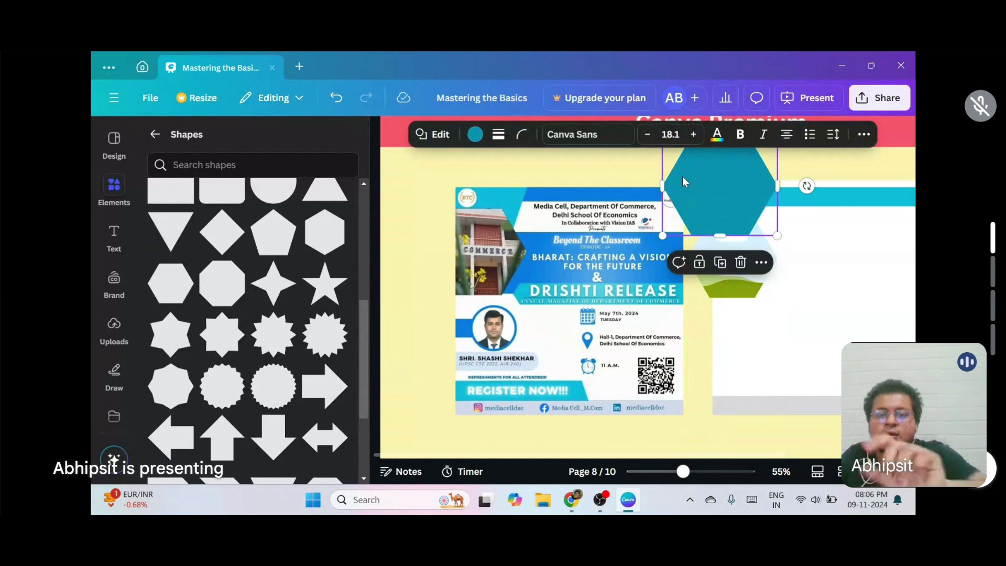
# Step: Send the teal hexagon backward so that it sits behind the hexagon frame
pyautogui.click(862, 135)
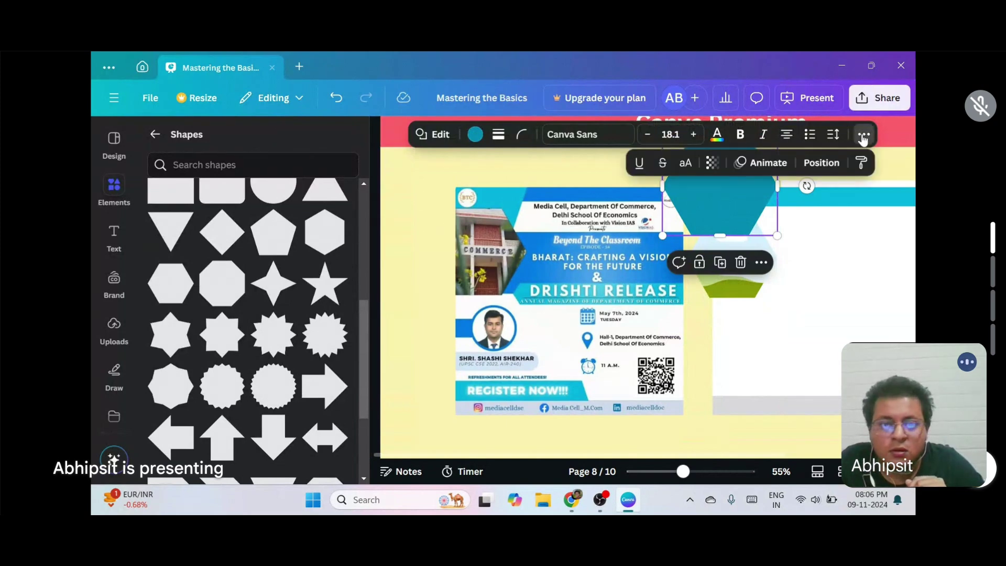
pyautogui.click(821, 163)
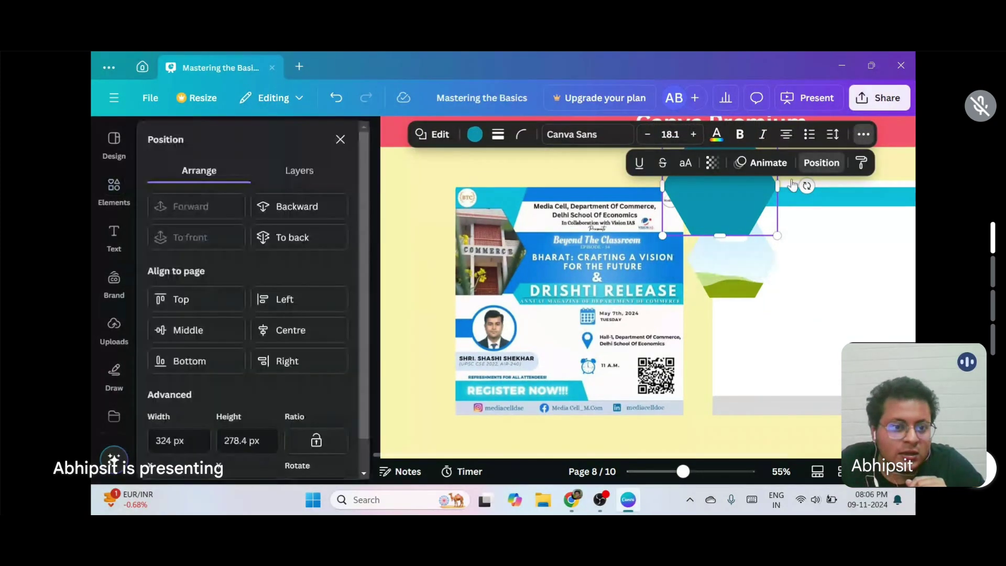
pyautogui.click(302, 209)
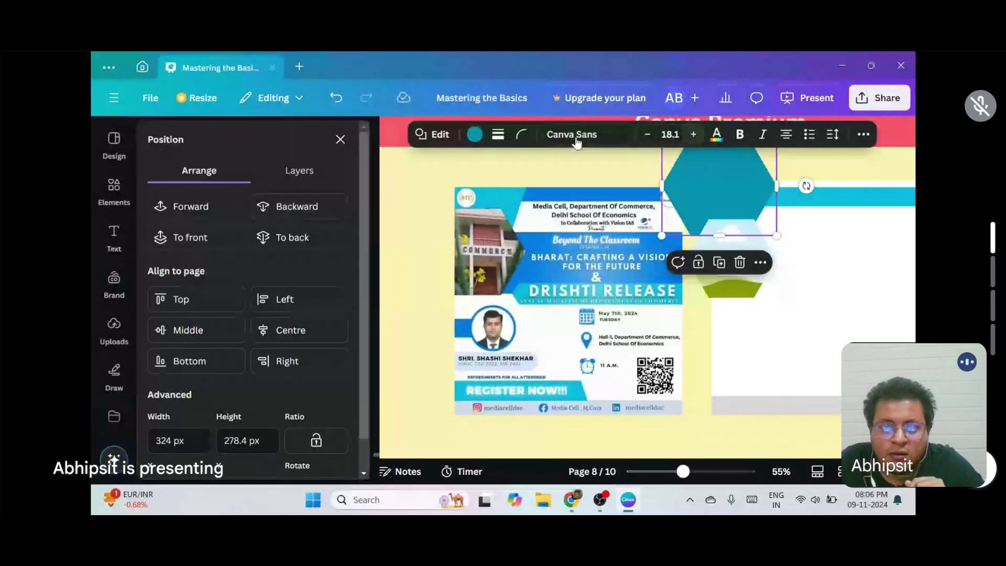
# Step: Recolour the hexagon turquoise #00c4cc and the upper bar dark blue, using the document colours
pyautogui.click(474, 134)
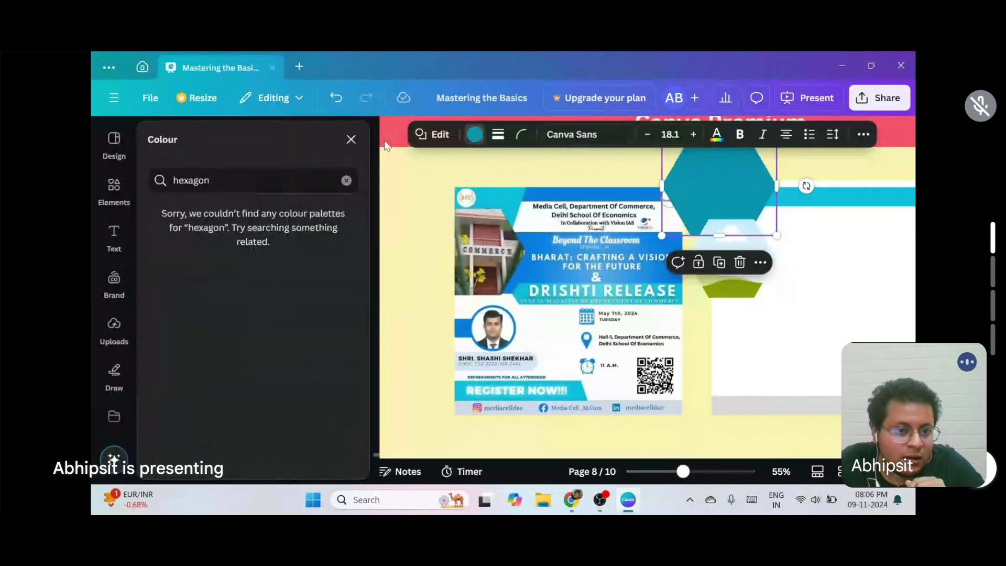
pyautogui.click(475, 134)
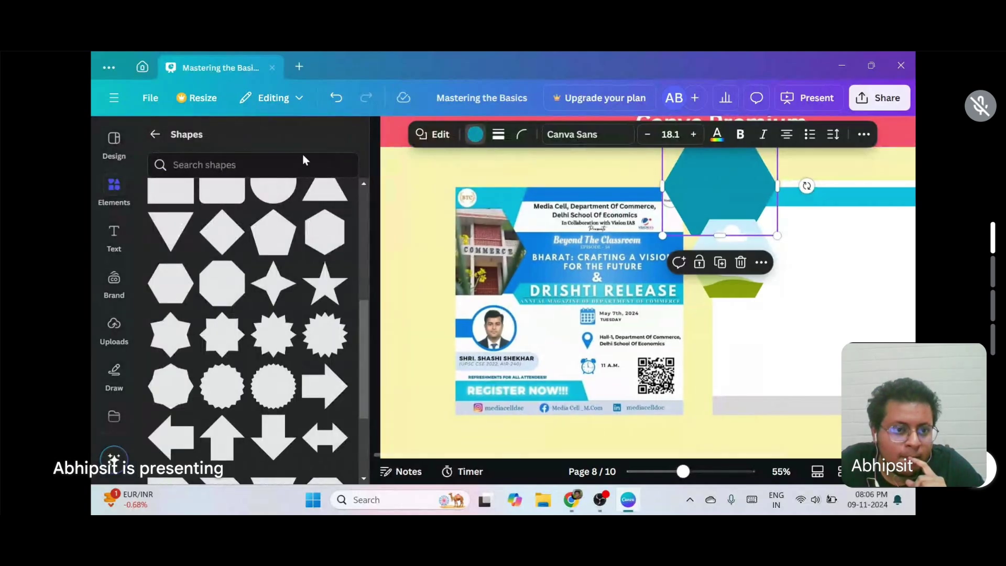
pyautogui.click(346, 180)
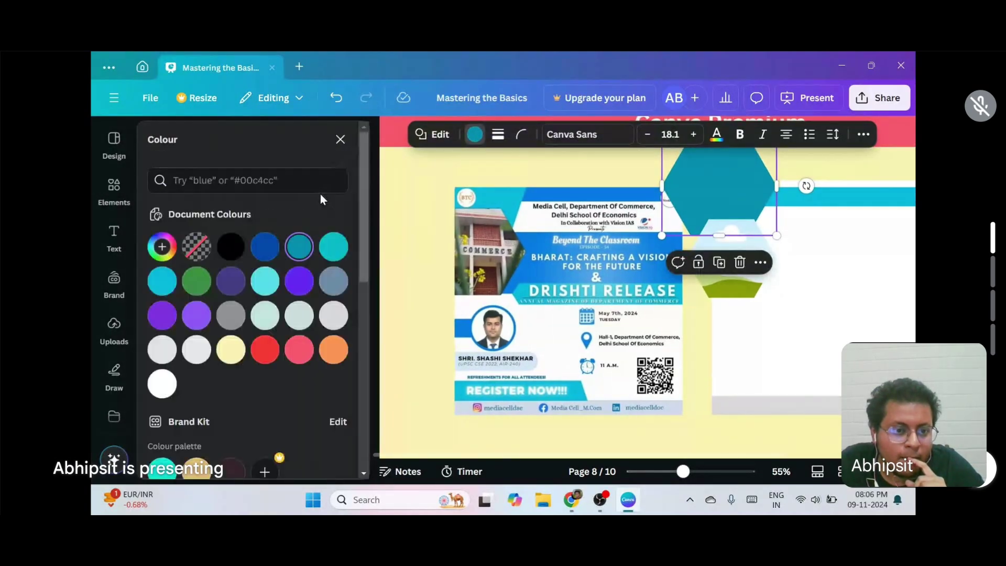
pyautogui.click(334, 247)
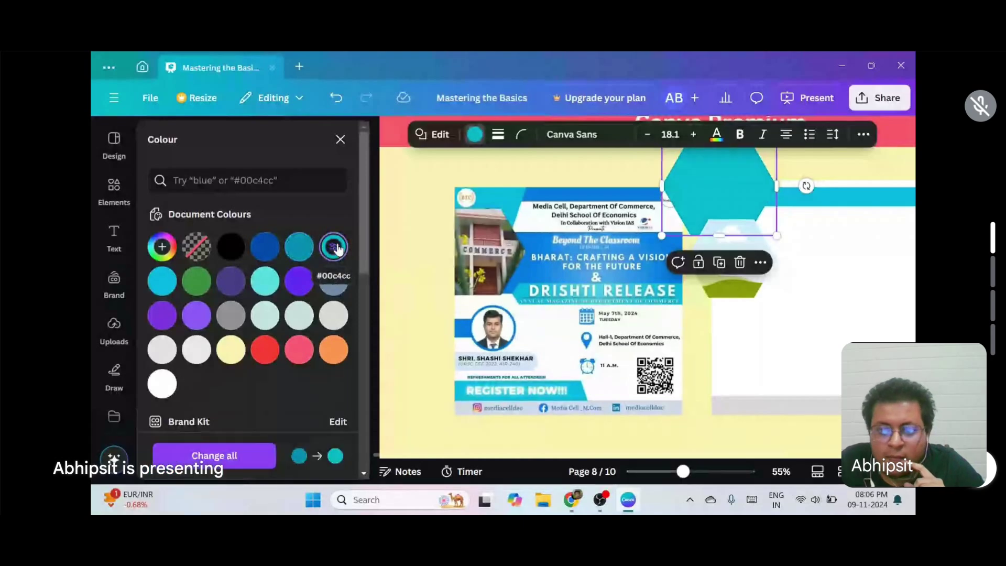
pyautogui.click(836, 197)
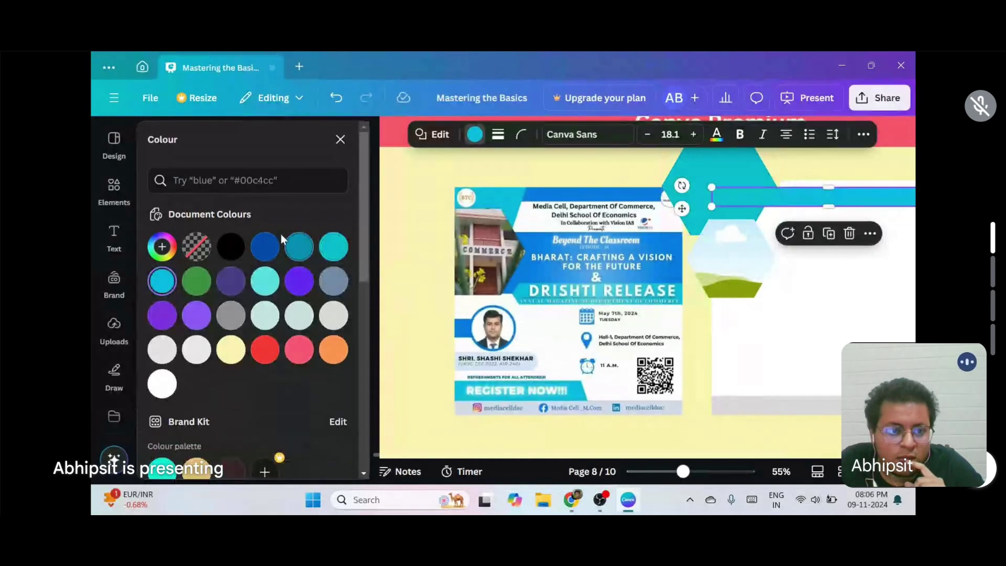
pyautogui.click(271, 248)
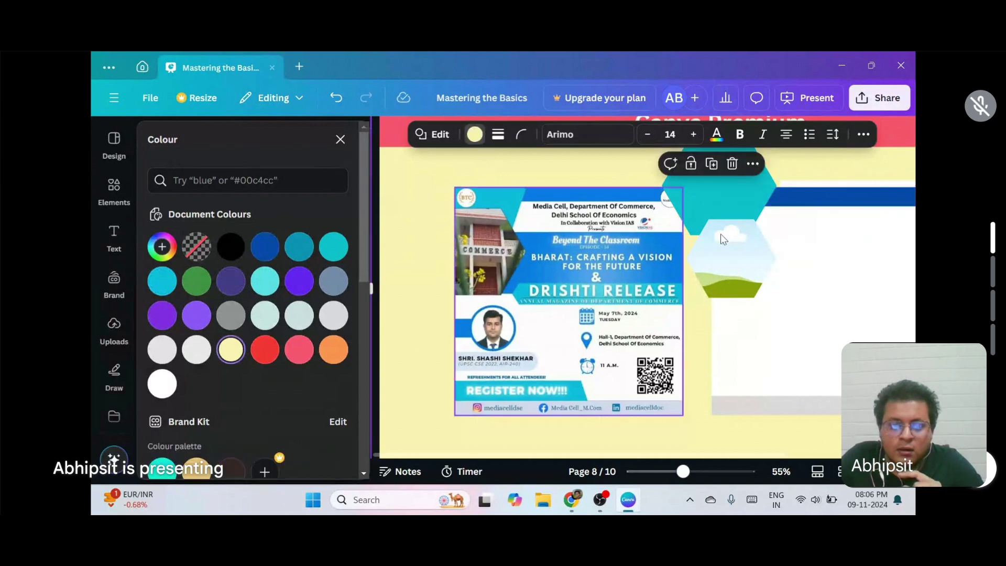
# Step: Duplicate the dark blue bar, place the copy across the white area beside the hexagon frame and enlarge it to about 661 by 176 px
pyautogui.click(794, 193)
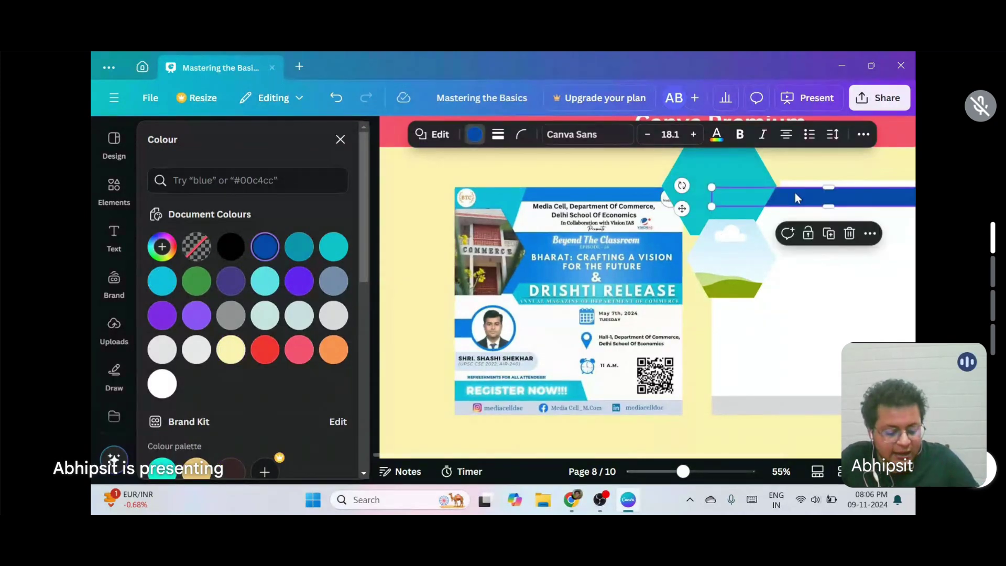
pyautogui.moveTo(794, 193); pyautogui.dragTo(809, 198)
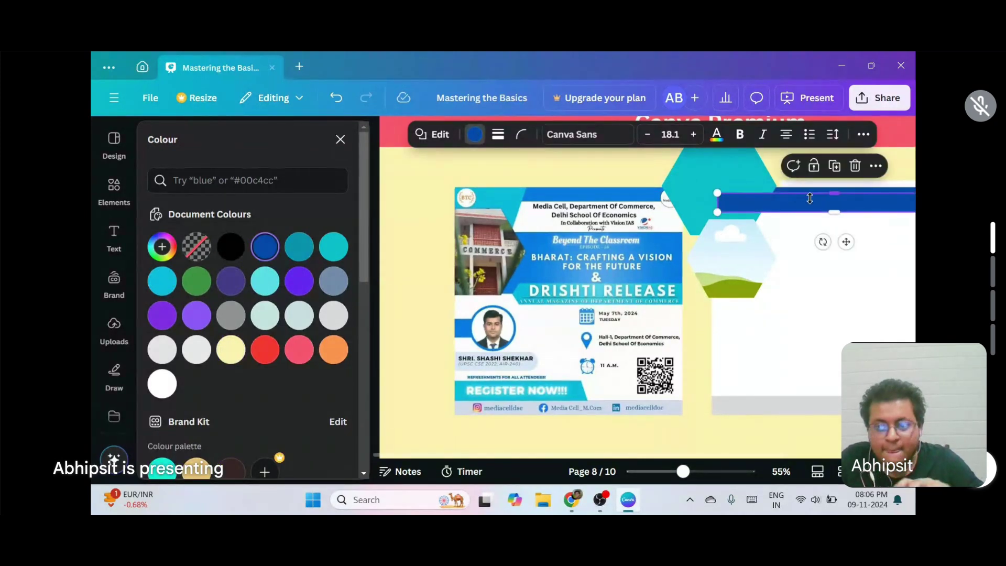
pyautogui.hscroll(2, 732, 456)
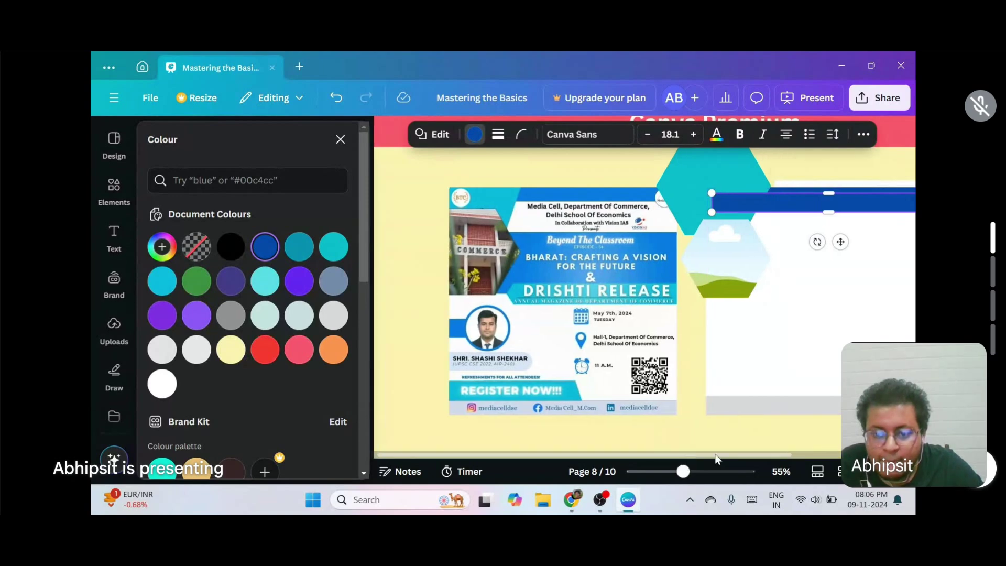
pyautogui.hscroll(3, 739, 455)
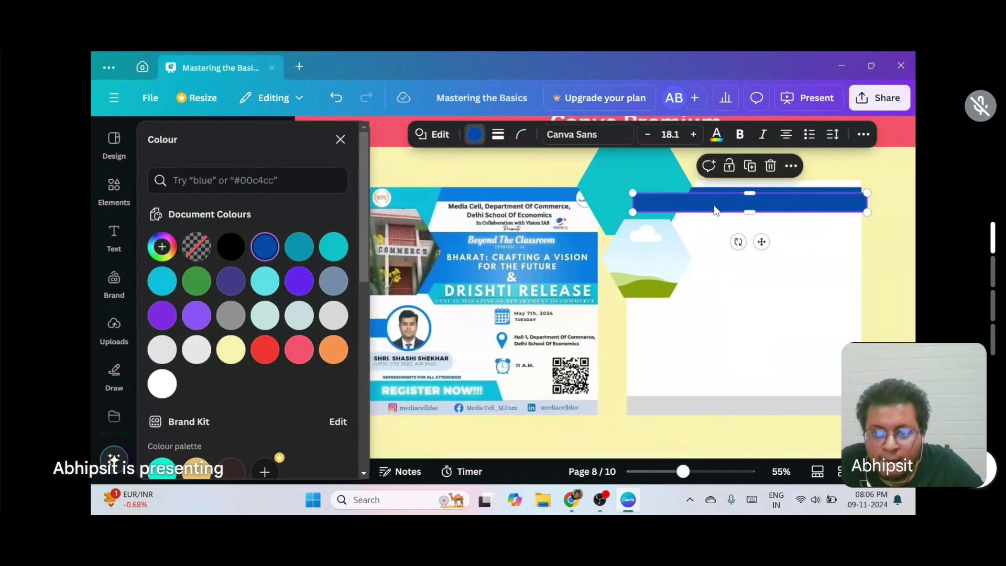
pyautogui.moveTo(719, 202); pyautogui.dragTo(746, 290)
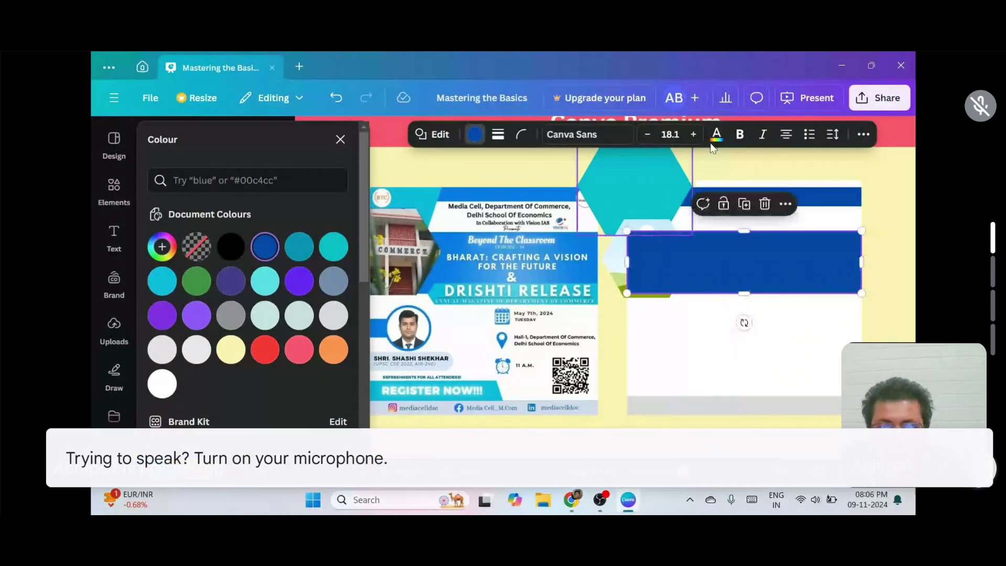
# Step: Send the large blue rectangle backward behind the hexagon frame
pyautogui.click(863, 135)
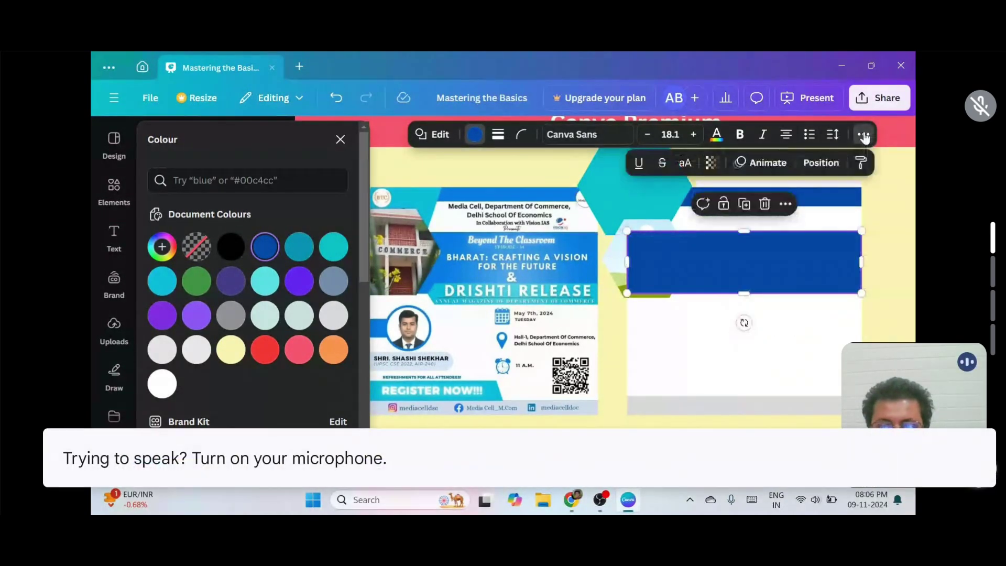
pyautogui.click(821, 163)
pyautogui.click(292, 208)
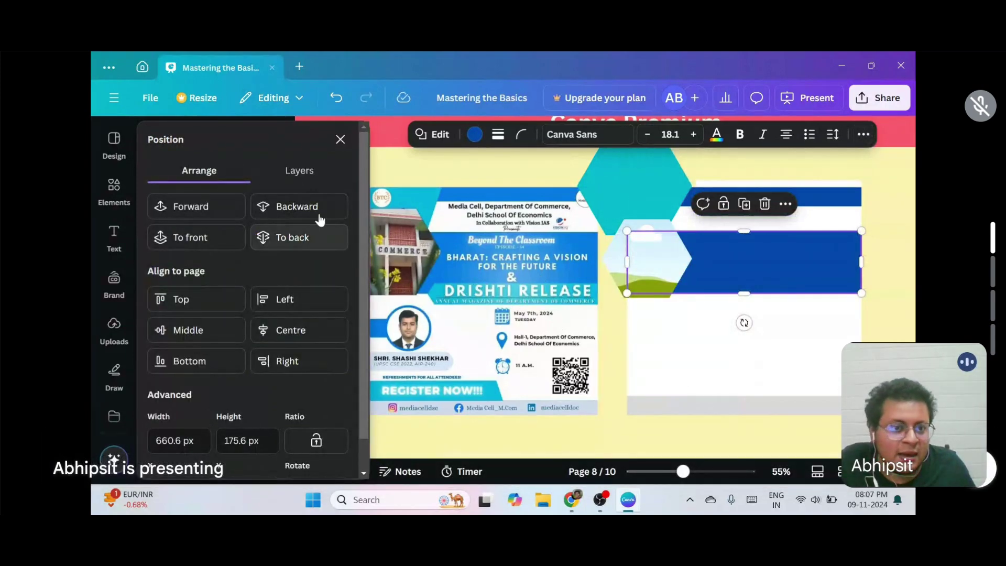
pyautogui.click(344, 140)
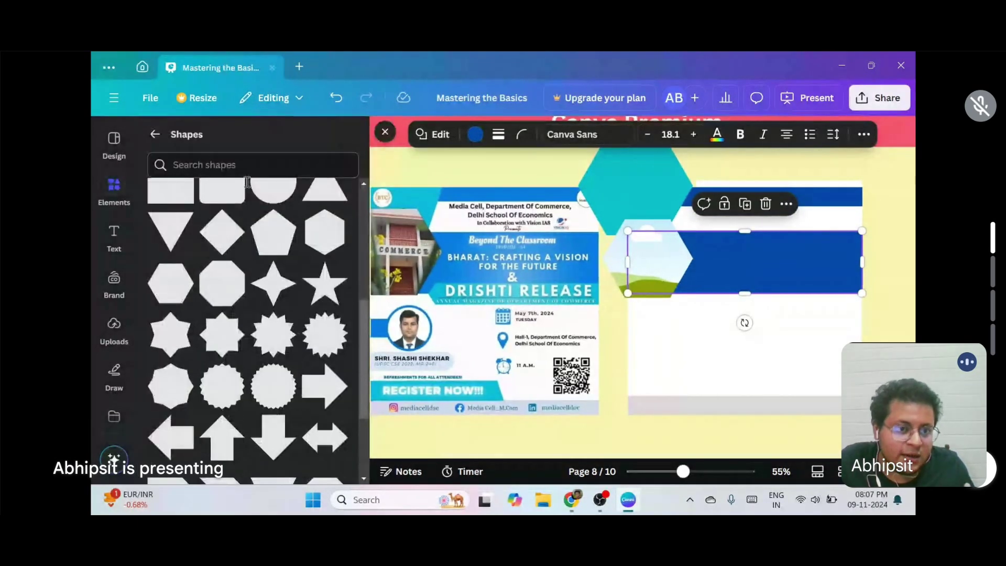
# Step: Add the block shape with one pointed end below the hexagon frame and rotate it 180° so its point faces left
pyautogui.scroll(-3, 259, 308)
pyautogui.scroll(-2, 258, 308)
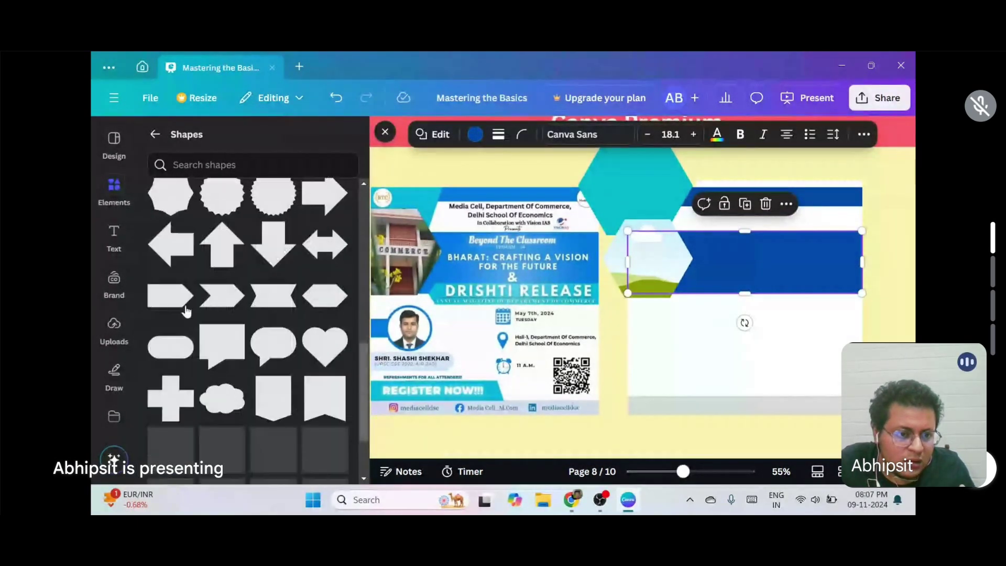
pyautogui.click(175, 299)
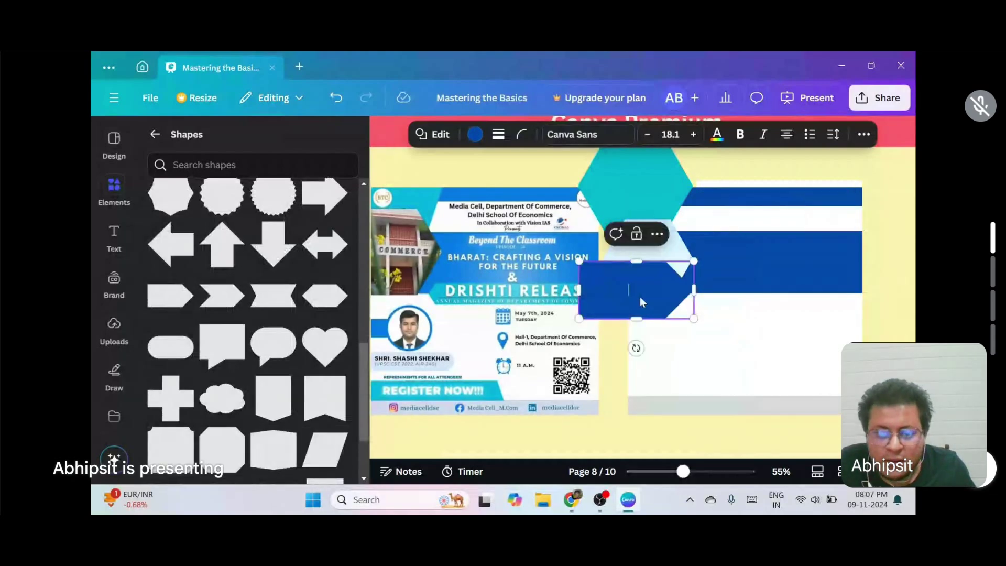
pyautogui.moveTo(639, 302); pyautogui.dragTo(685, 327)
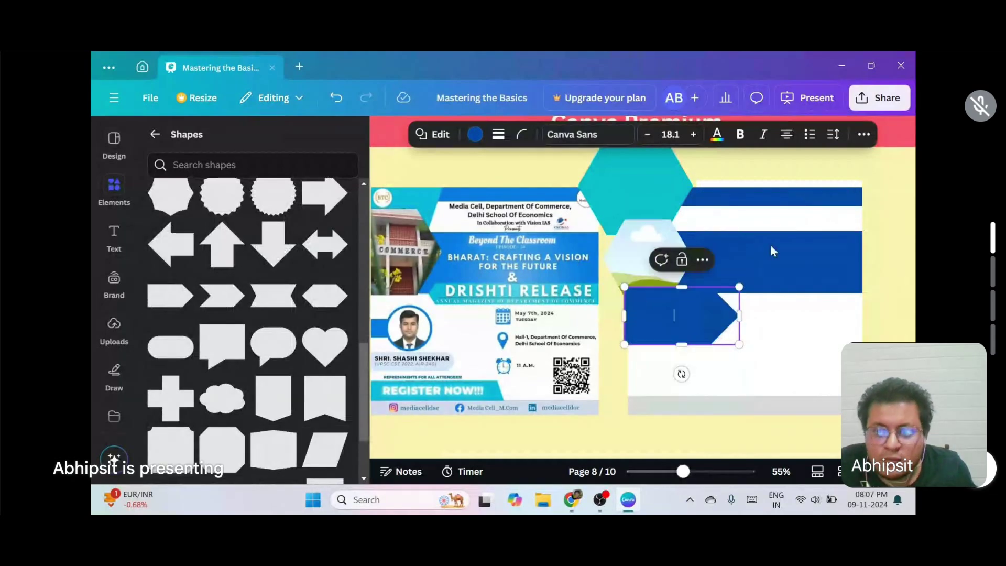
pyautogui.moveTo(681, 373); pyautogui.dragTo(682, 290)
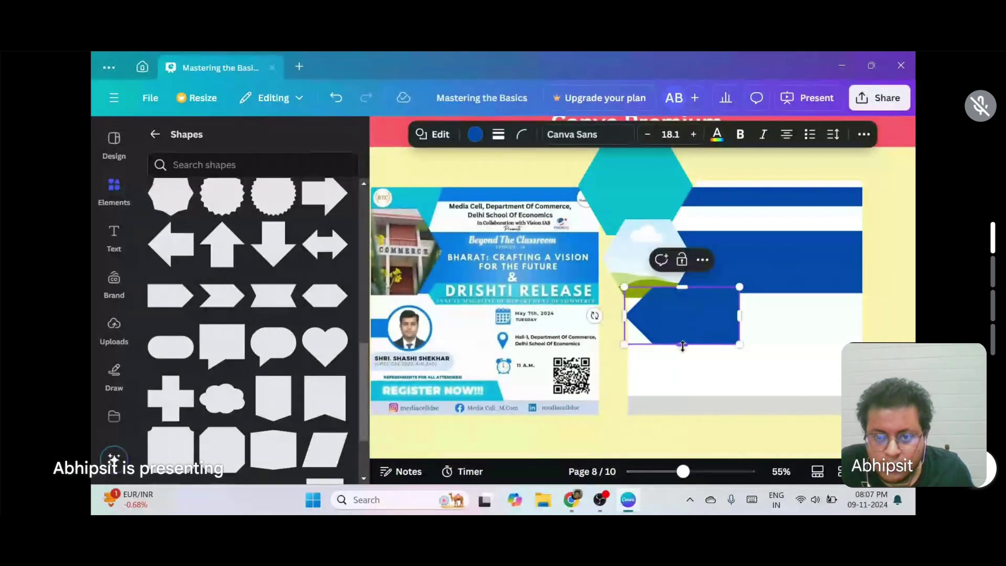
# Step: Resize the left-pointing shape into a long, slim band under the large blue rectangle, extending slightly past the white area's right edge
pyautogui.moveTo(681, 344); pyautogui.dragTo(683, 331)
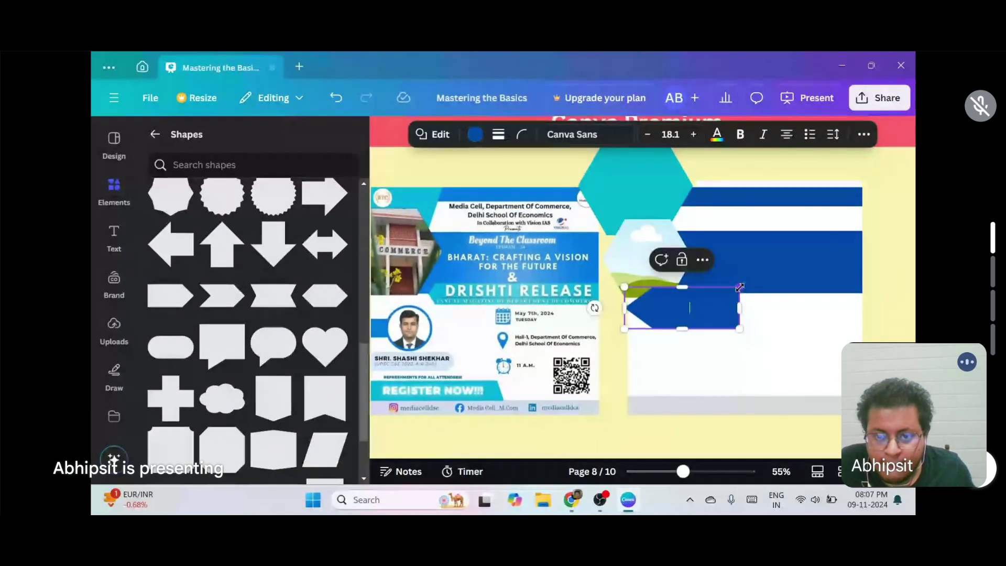
pyautogui.moveTo(739, 287); pyautogui.dragTo(713, 296)
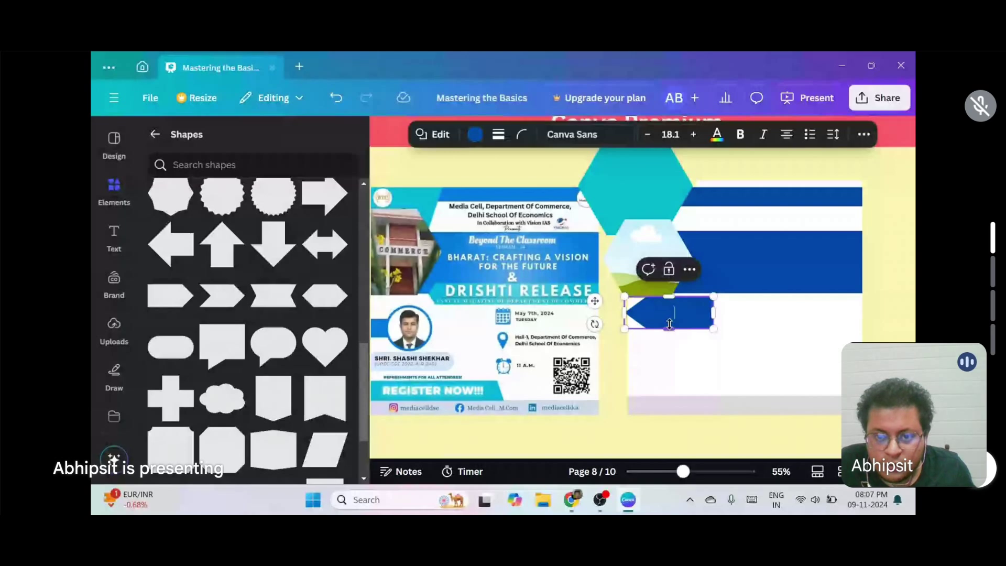
pyautogui.moveTo(669, 324); pyautogui.dragTo(669, 343)
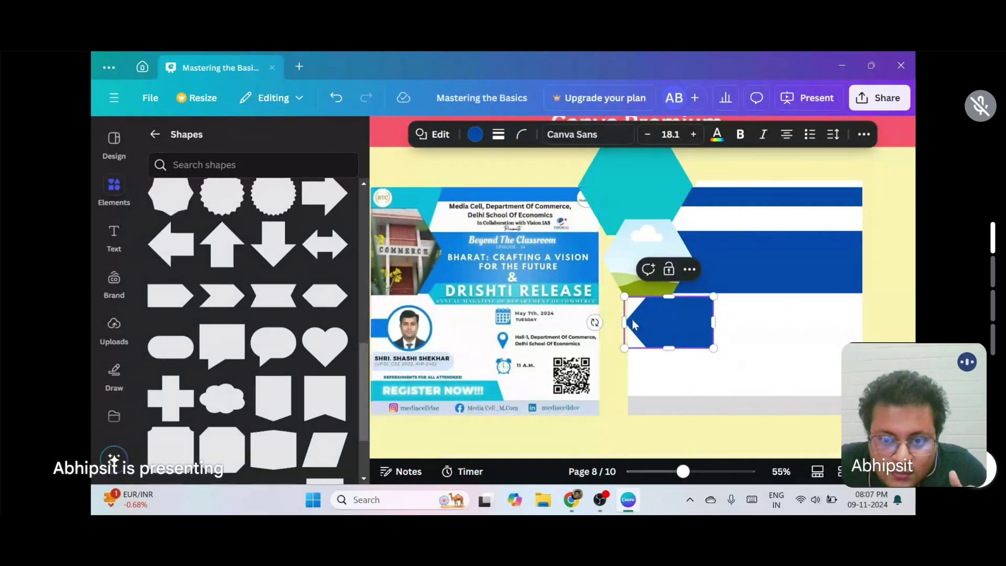
pyautogui.moveTo(714, 321); pyautogui.dragTo(862, 321)
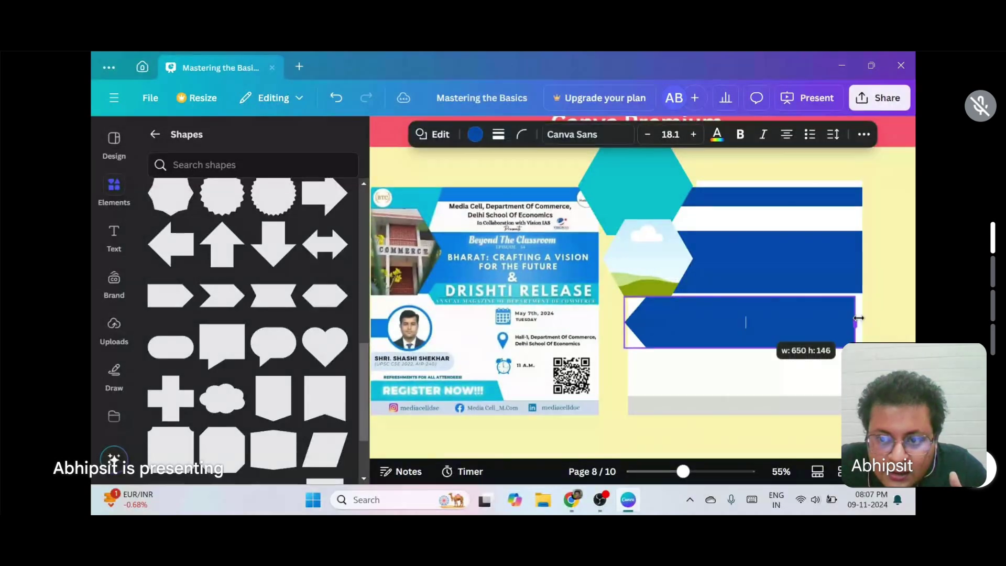
pyautogui.moveTo(625, 342); pyautogui.dragTo(697, 314)
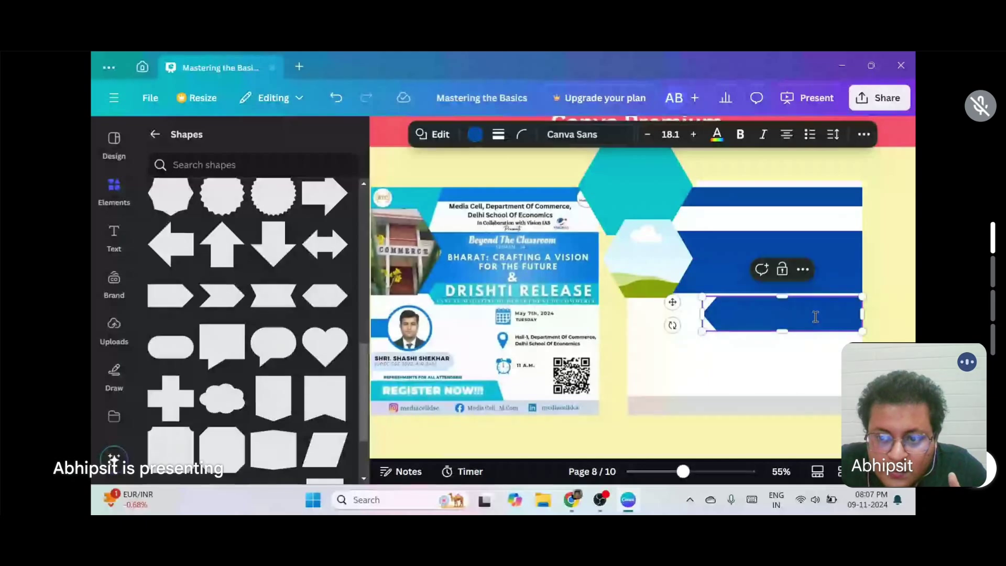
pyautogui.moveTo(862, 313); pyautogui.dragTo(878, 313)
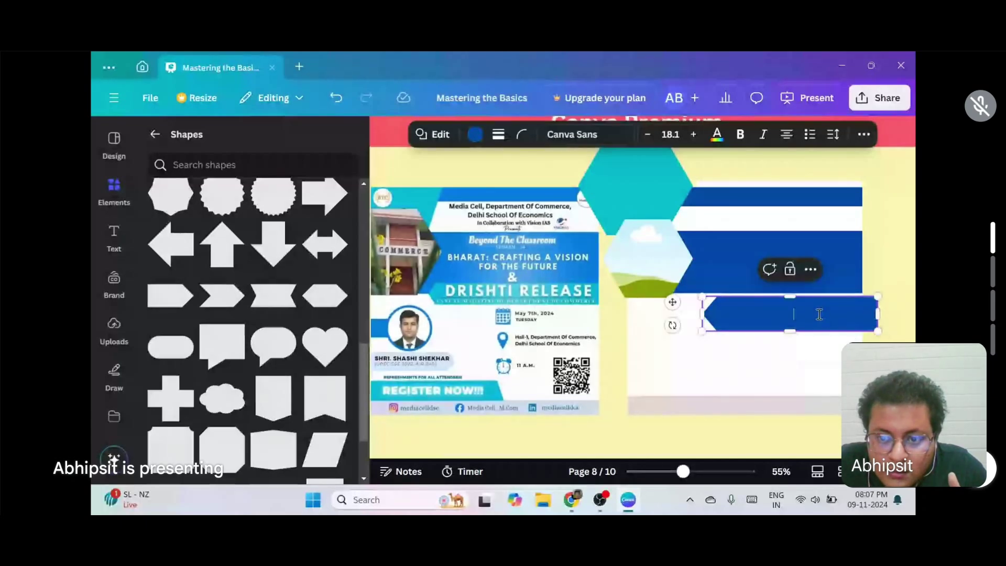
# Step: Slim down the left-pointing blue band and move it up so it overlaps the lower edge of the large blue rectangle
pyautogui.click(792, 322)
pyautogui.click(792, 326)
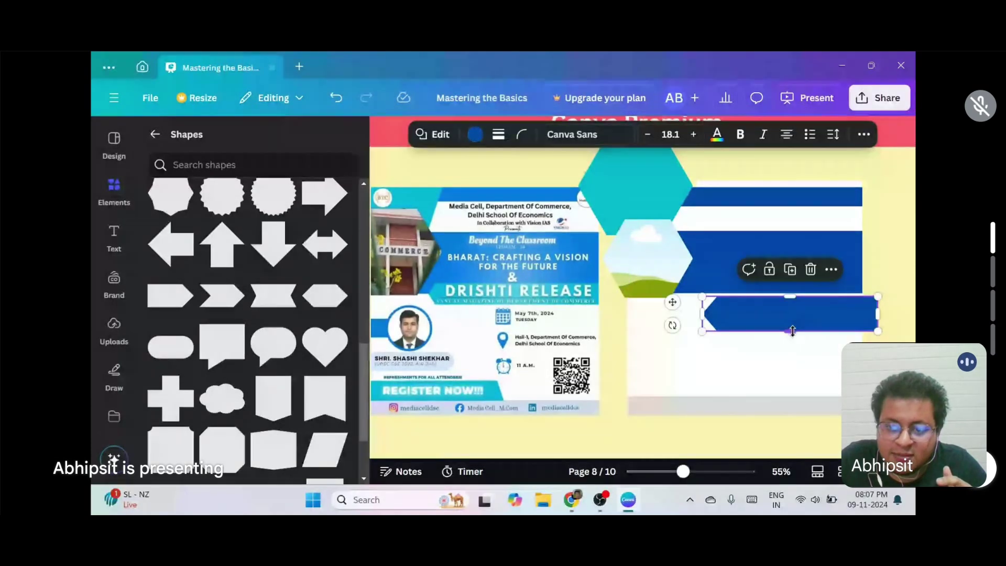
pyautogui.moveTo(792, 331); pyautogui.dragTo(791, 318)
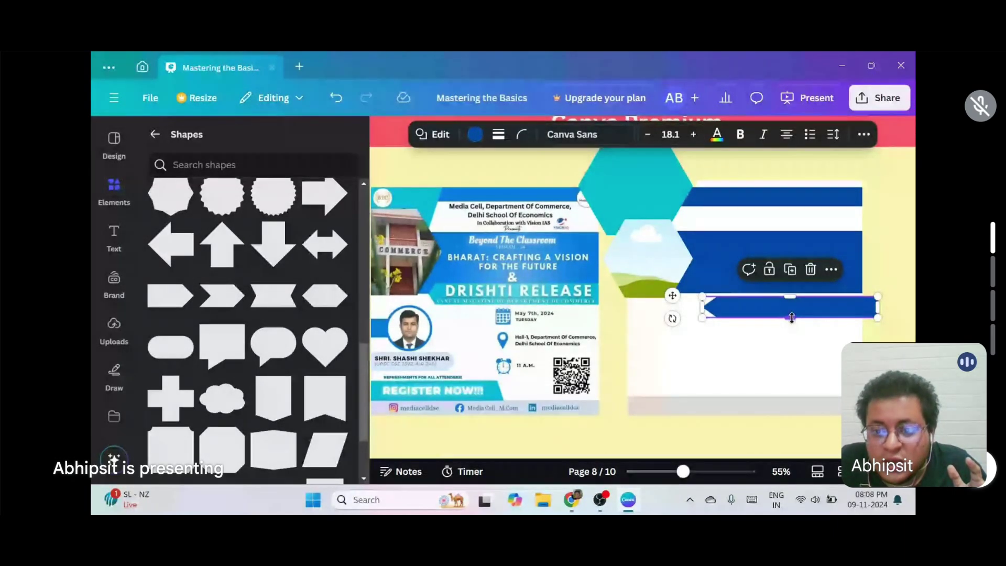
pyautogui.moveTo(789, 318); pyautogui.dragTo(794, 325)
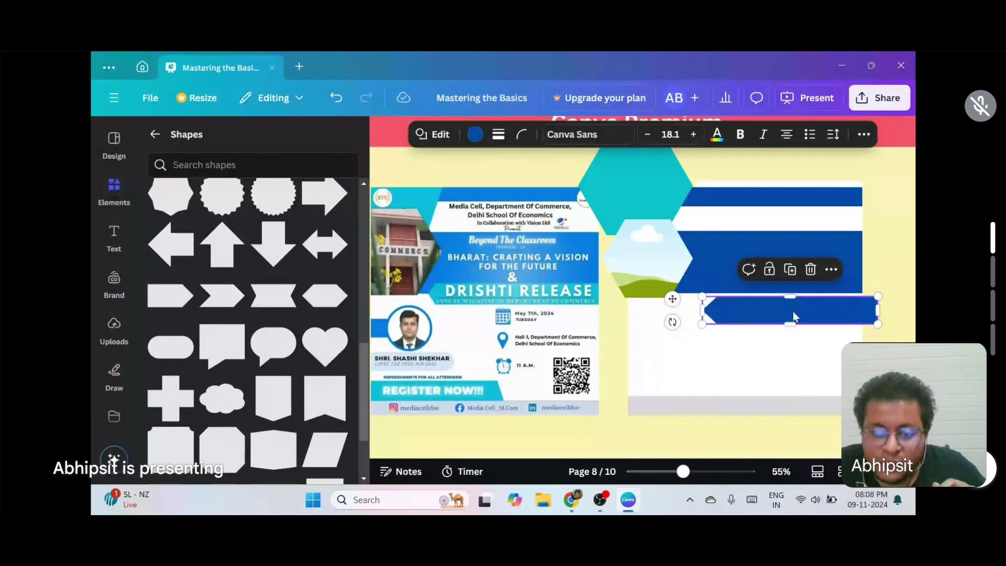
pyautogui.moveTo(793, 311); pyautogui.dragTo(786, 296)
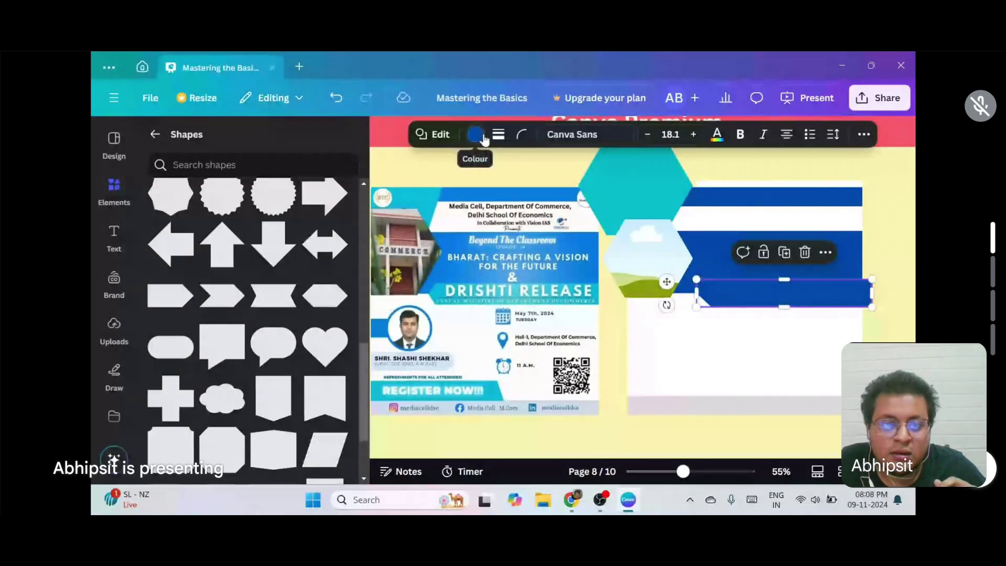
# Step: Recolour the left-pointing band turquoise using the document colours
pyautogui.click(476, 139)
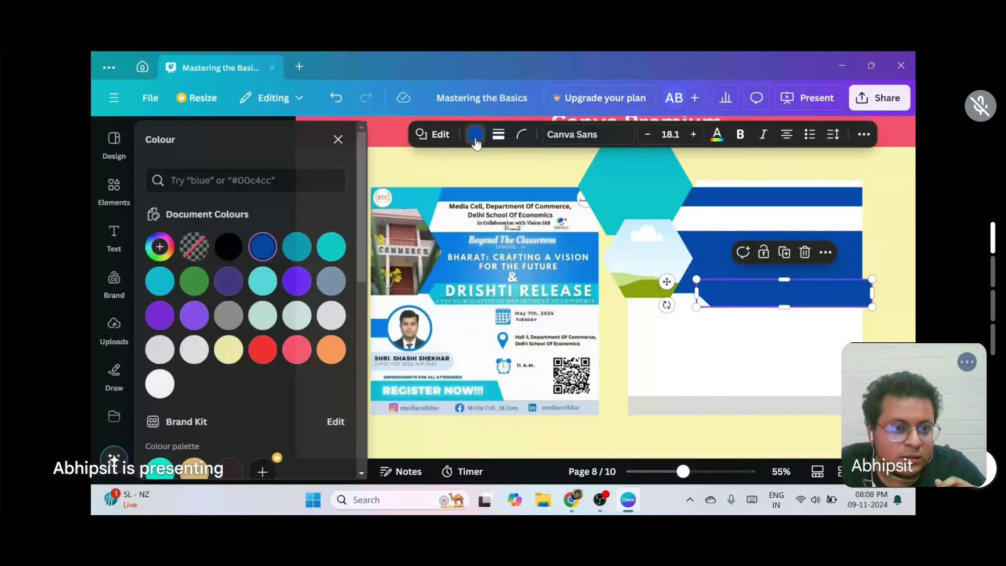
pyautogui.click(335, 252)
pyautogui.click(653, 358)
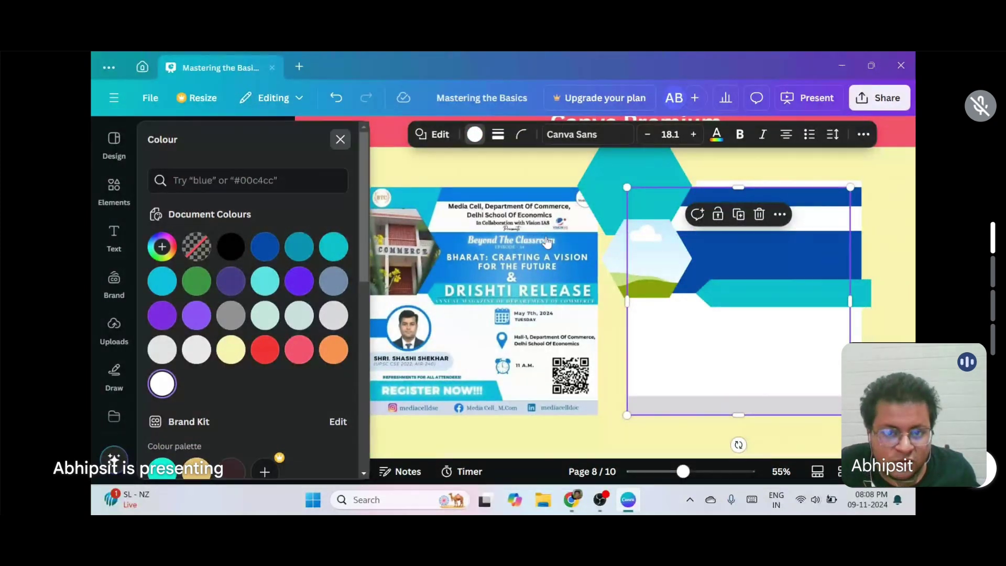
pyautogui.press('Escape')
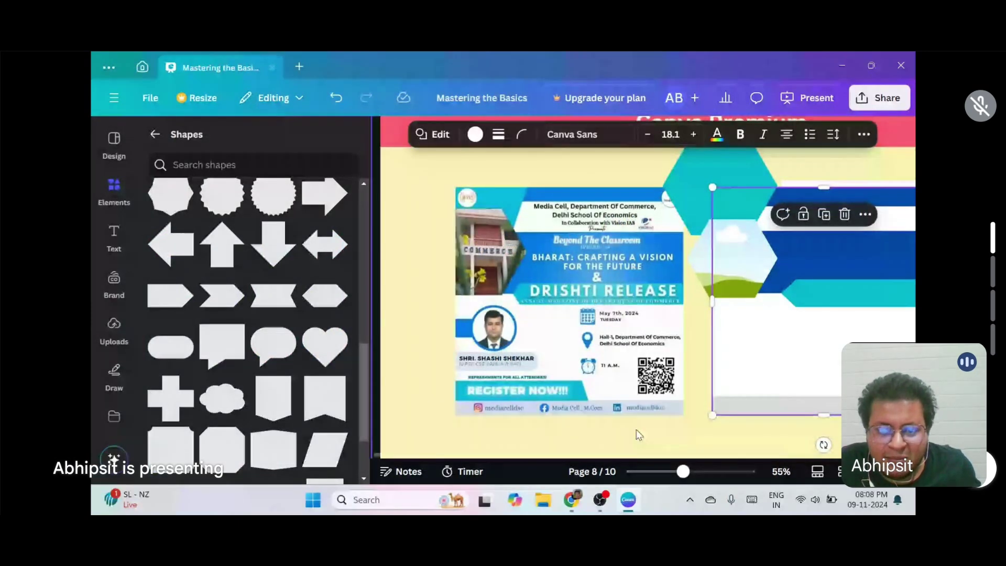
# Step: Delete all pieces of the recreated poster: turquoise hexagon, white area, blue bars, hexagon frame, turquoise band and grey strip, keeping both original posters
pyautogui.moveTo(682, 471); pyautogui.dragTo(678, 472)
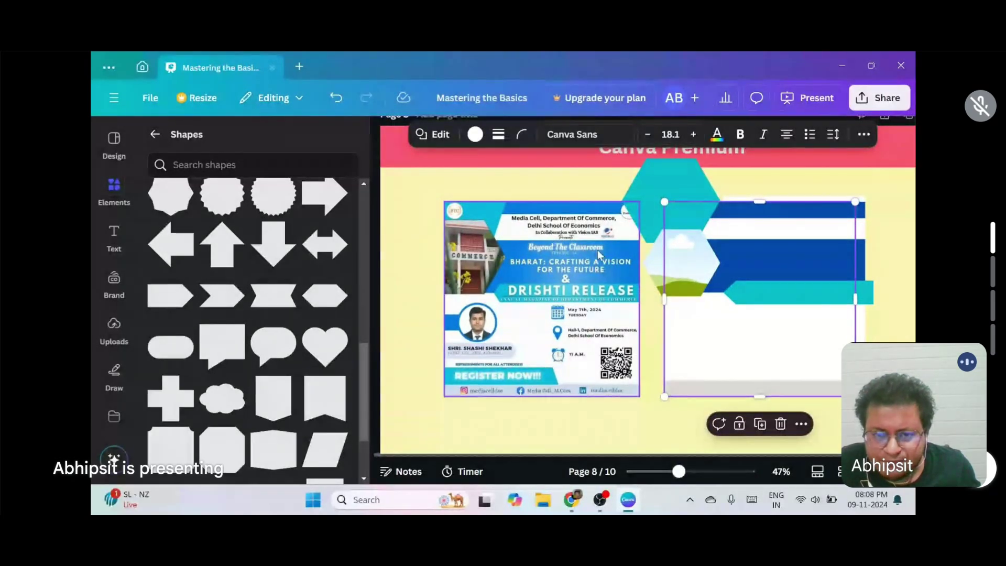
pyautogui.click(669, 195)
pyautogui.press('Delete')
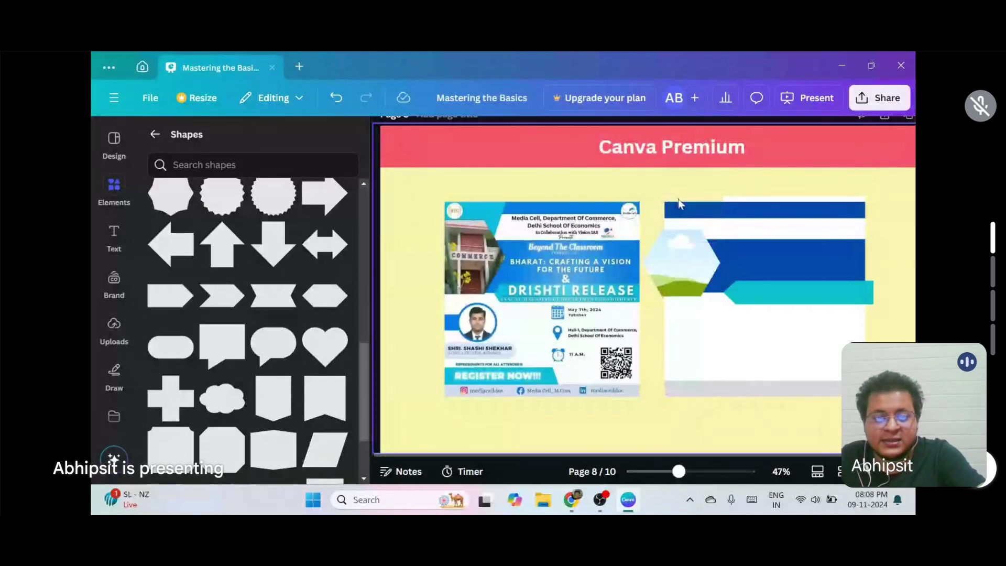
pyautogui.click(689, 210)
pyautogui.press('Delete')
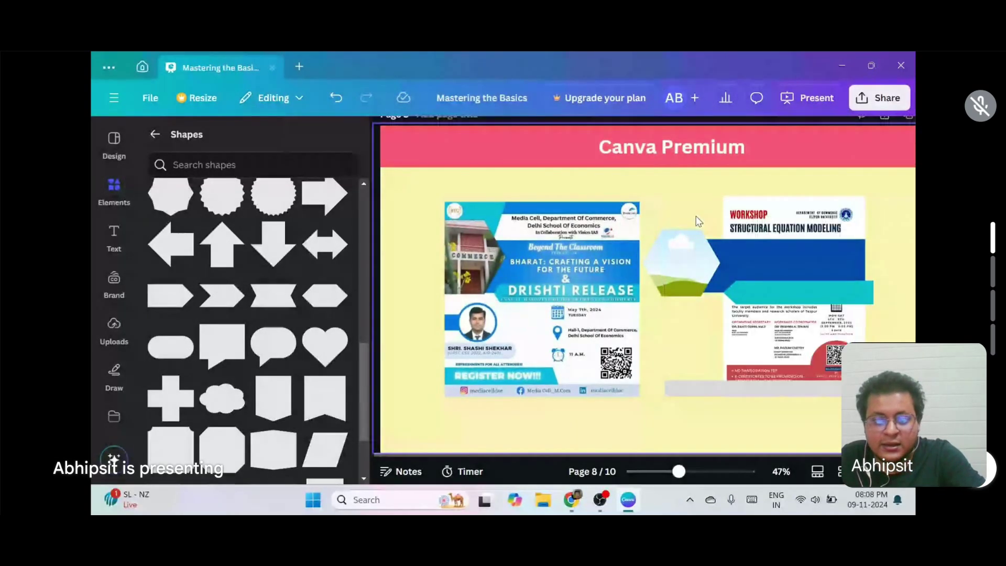
pyautogui.click(724, 254)
pyautogui.press('Delete')
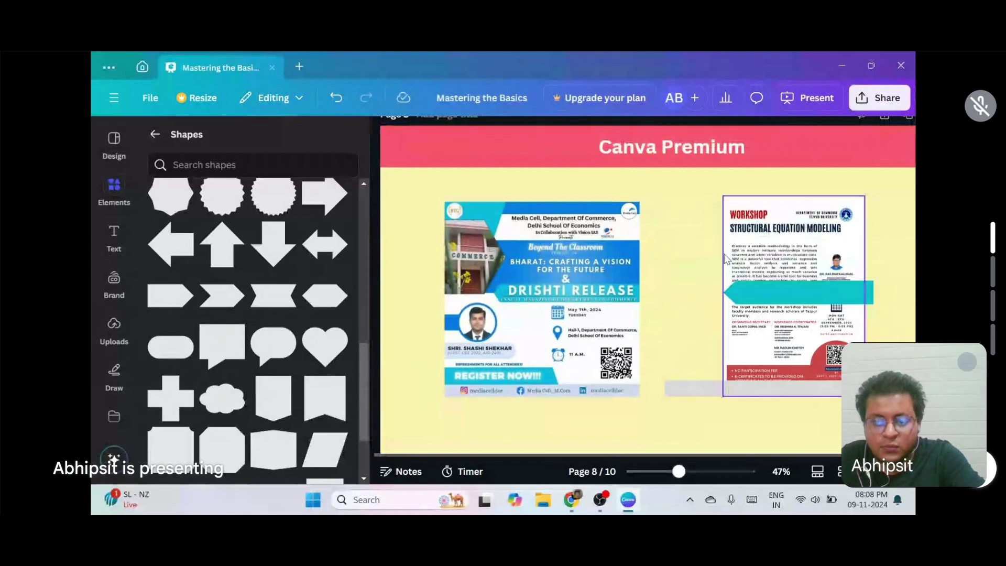
pyautogui.click(742, 292)
pyautogui.press('Delete')
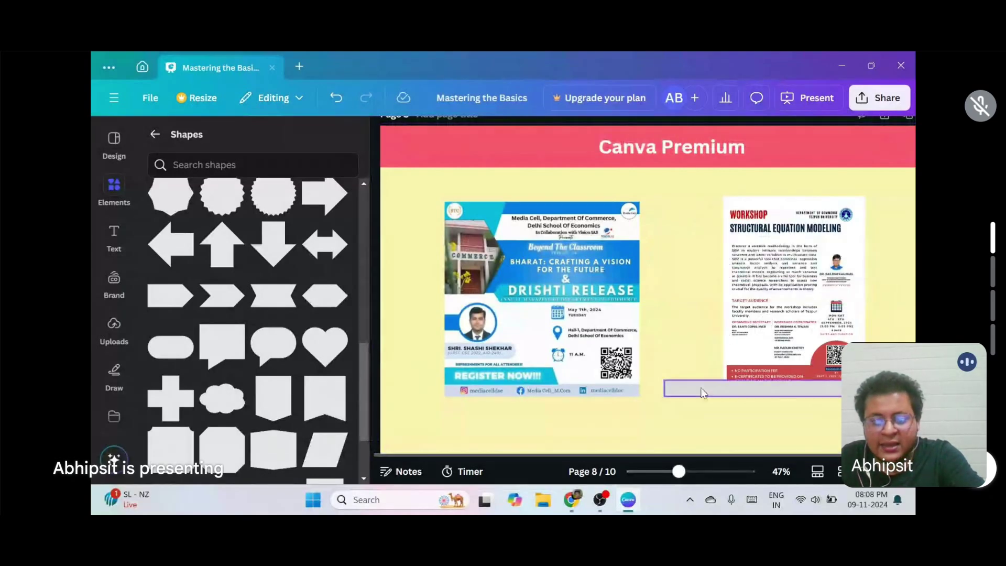
pyautogui.click(703, 393)
pyautogui.press('Delete')
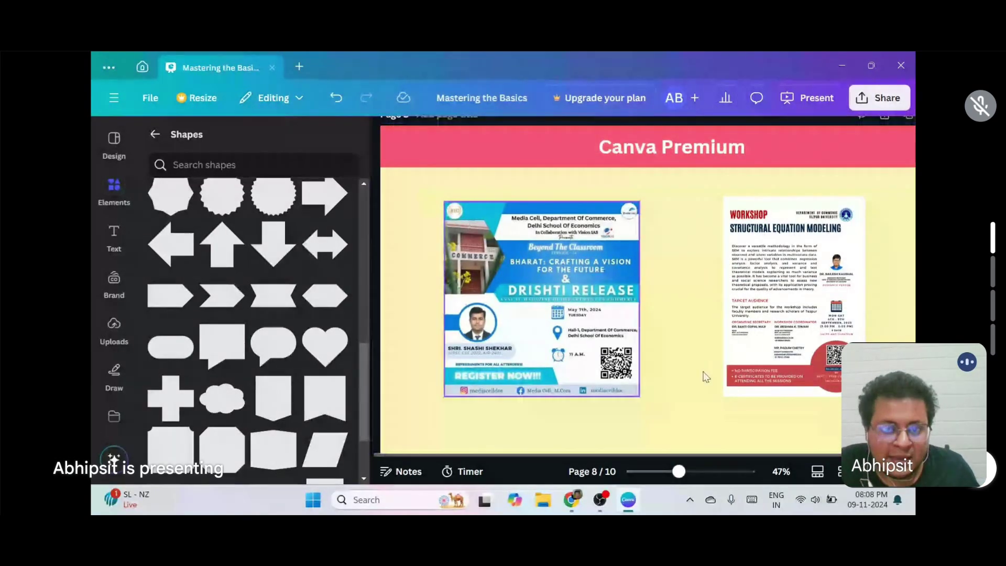
# Step: Present the design full screen from the Canva Premium page
pyautogui.press('F11')
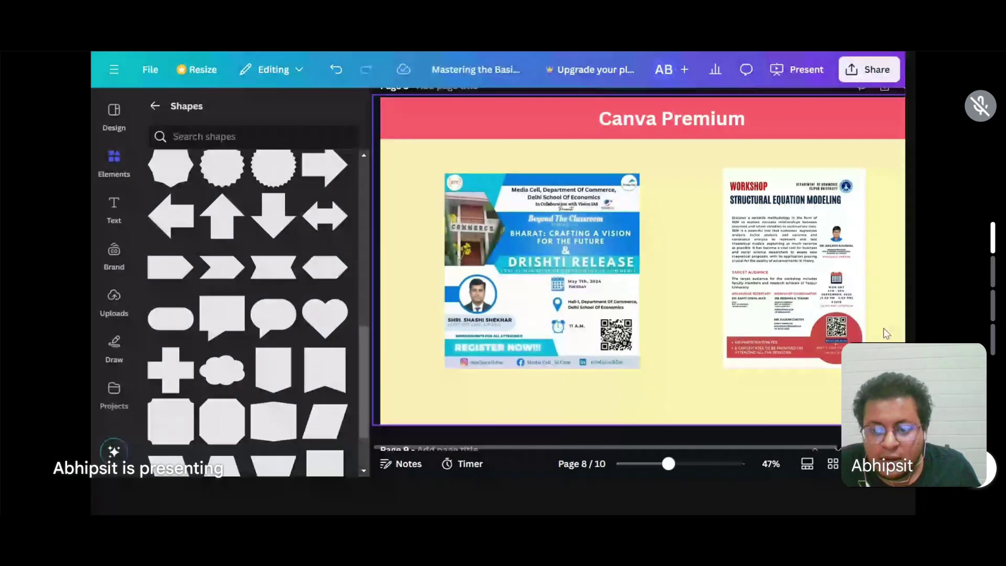
pyautogui.hotkey('ctrl', 'alt', 'p')
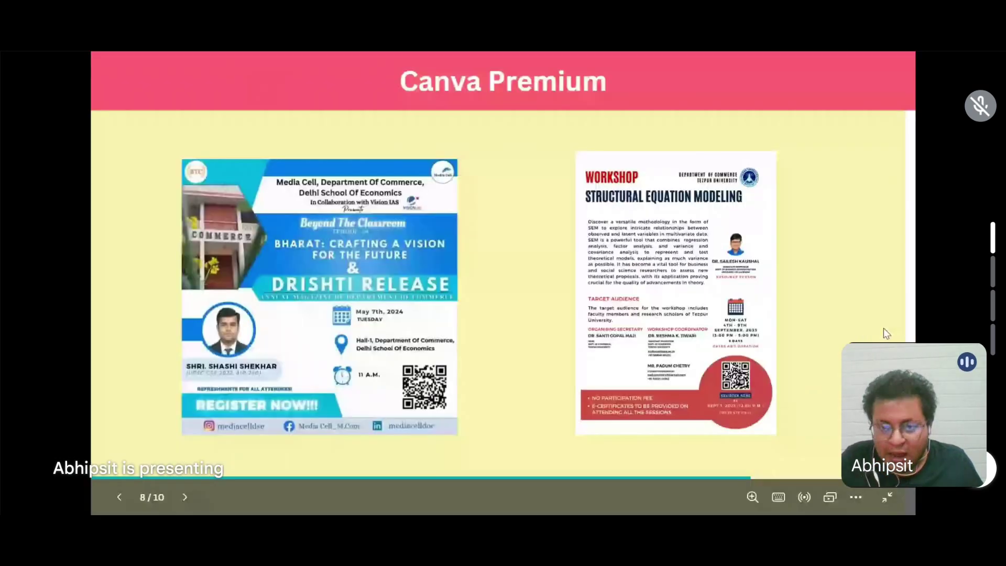